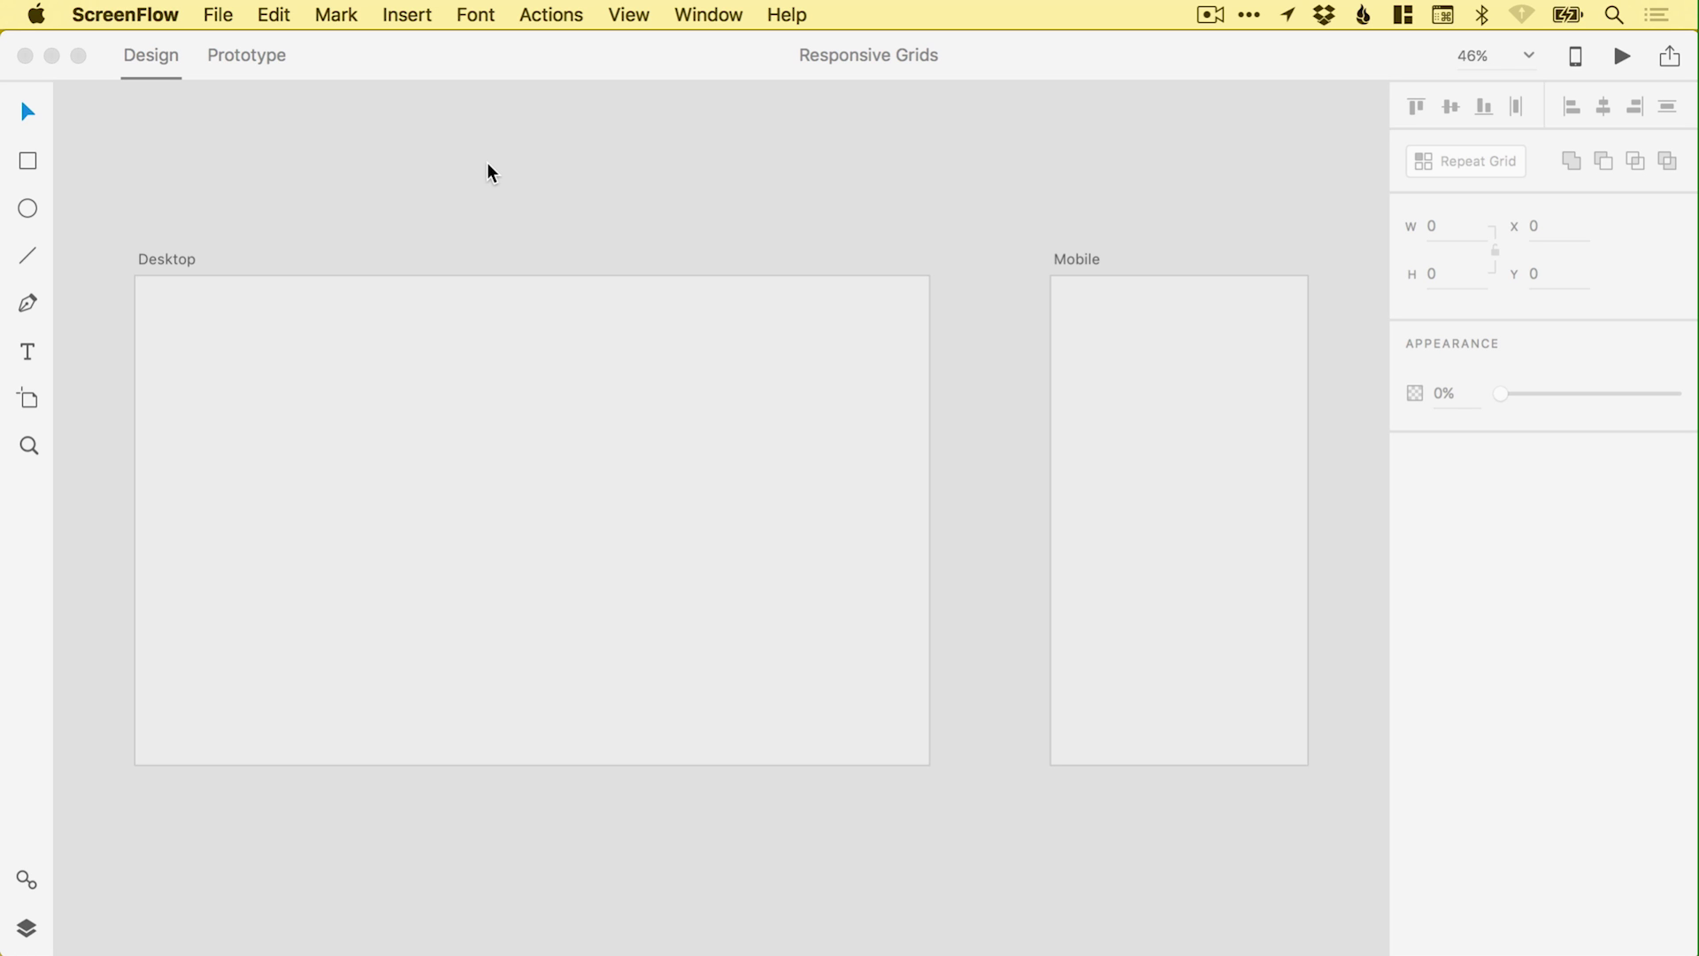
- Review the artboard size presets and check the Desktop artboard's size
left_click(28, 401)
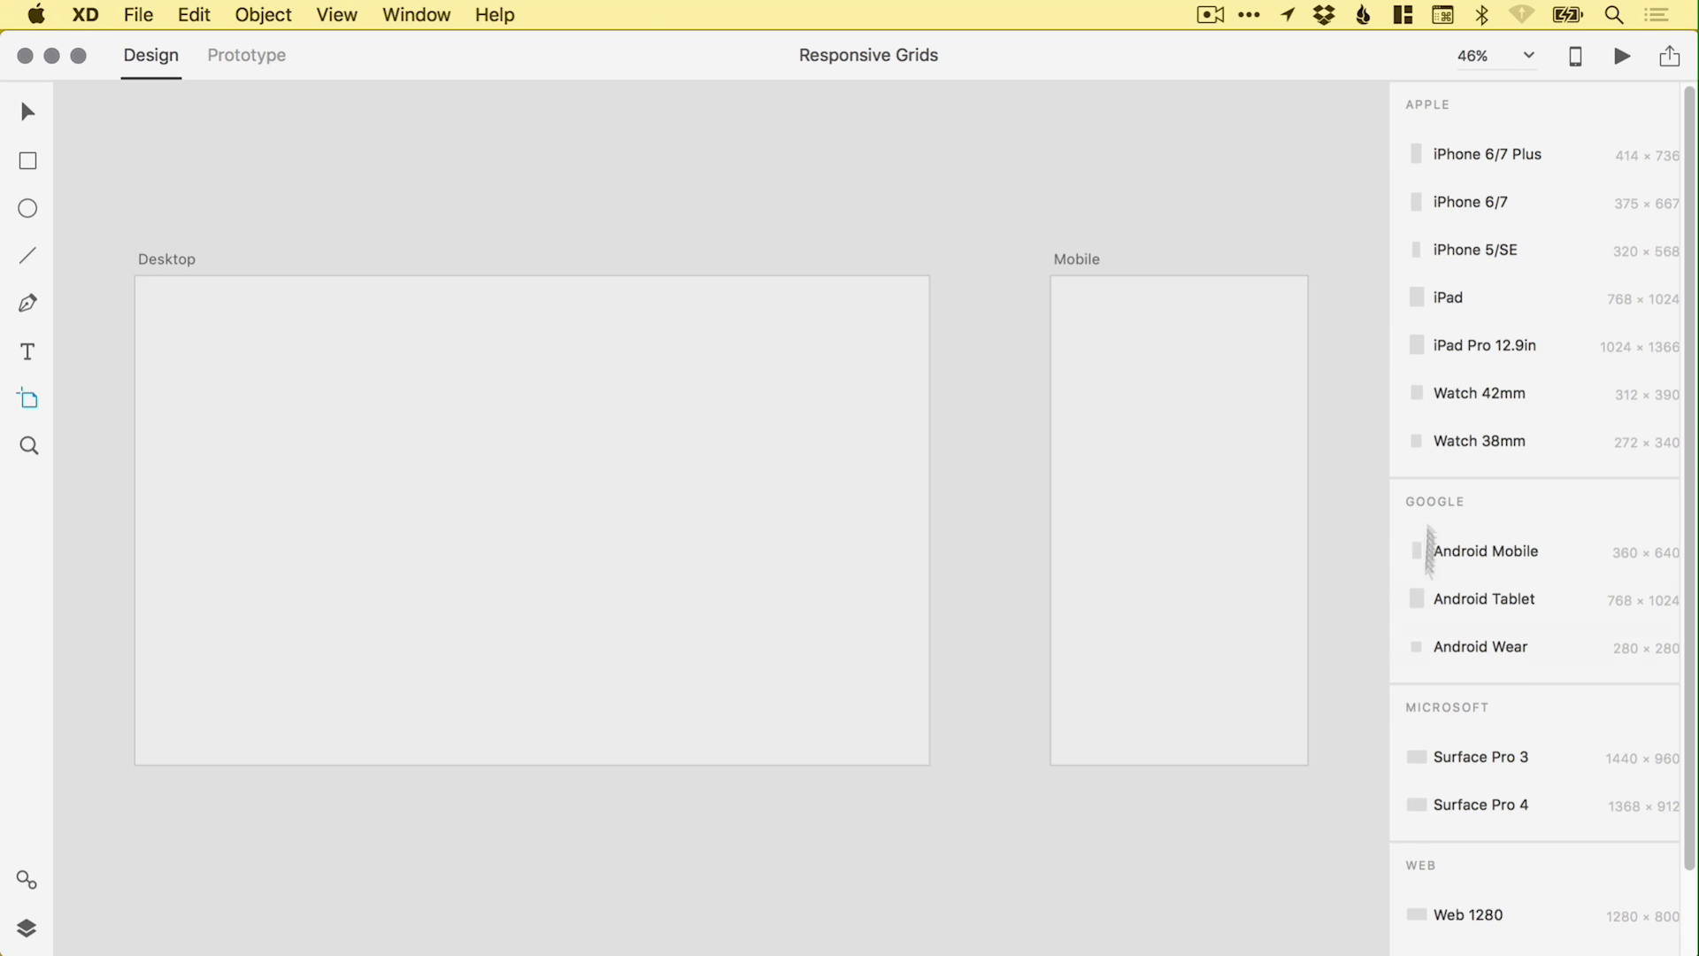
left_click(29, 113)
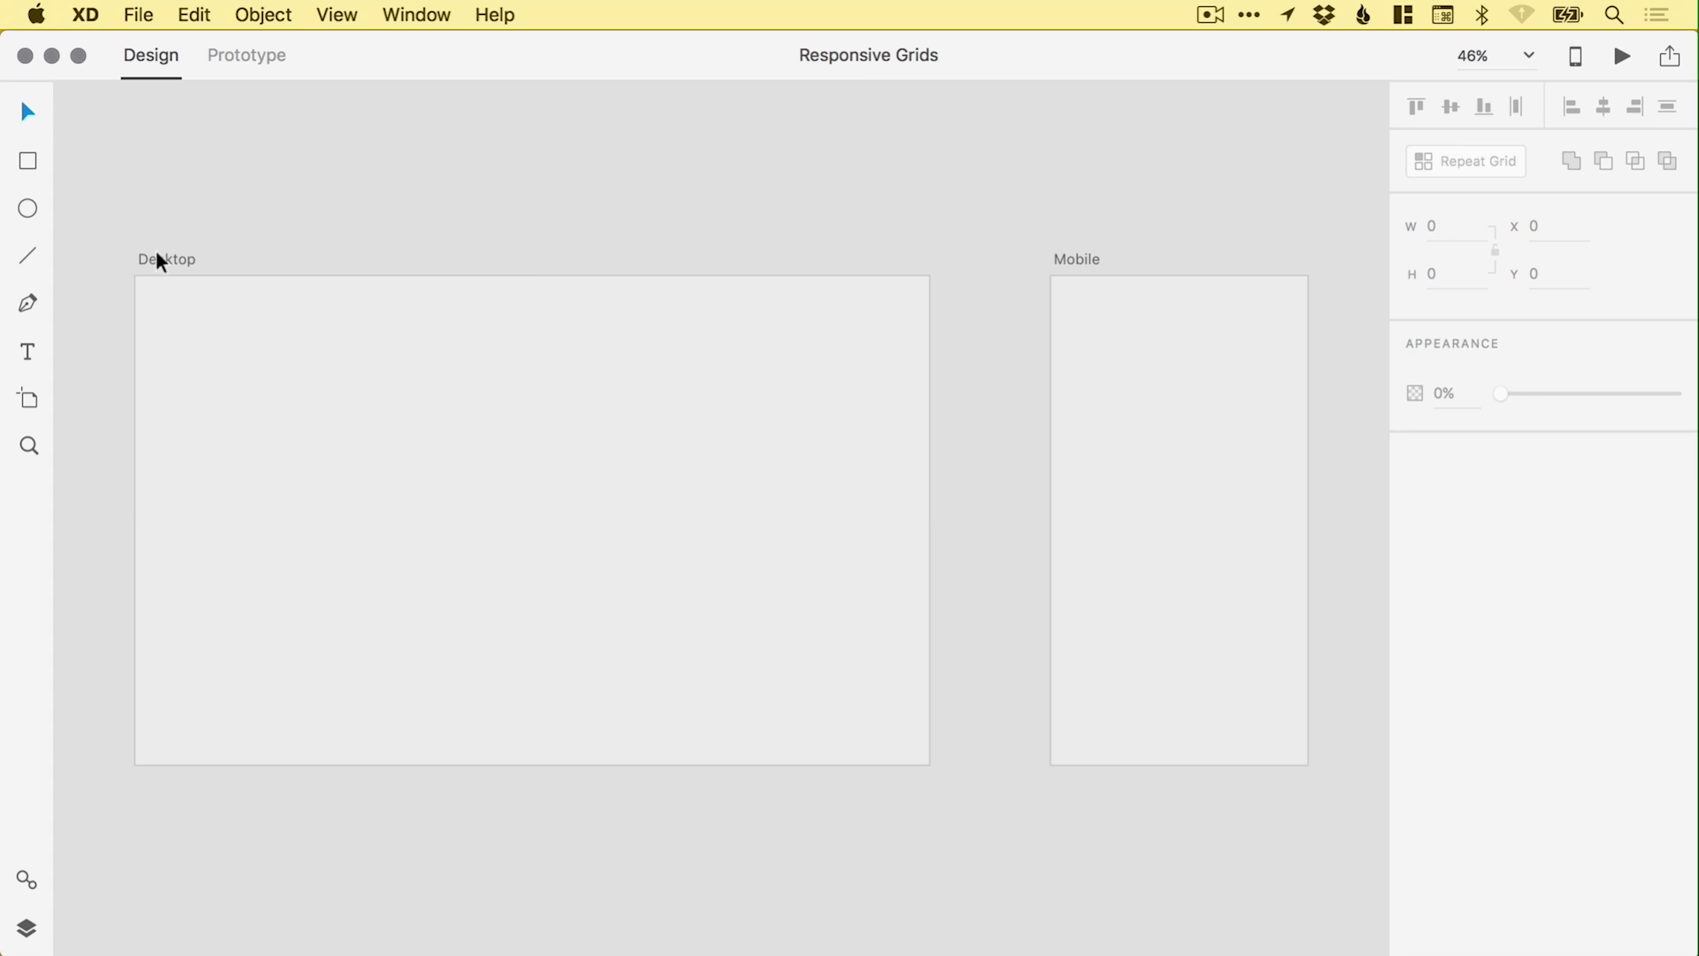
double_click(161, 260)
left_click(183, 265)
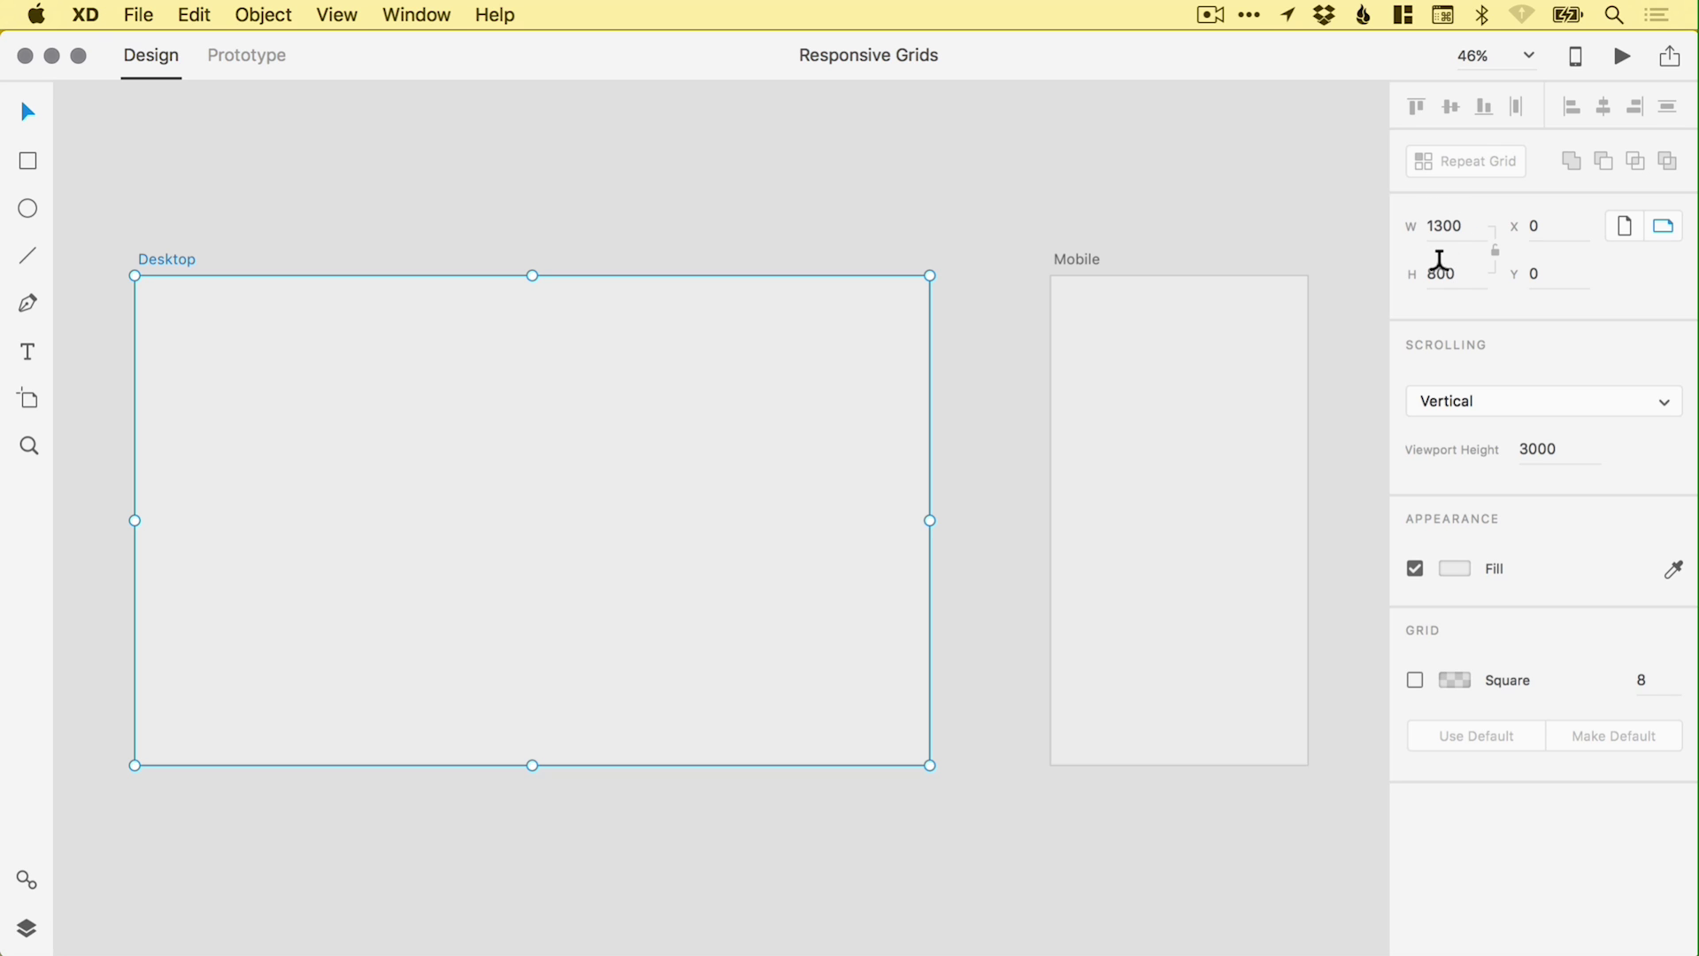
- Select the Mobile artboard and bring up its #EDEDED background fill hex value
left_click(1080, 260)
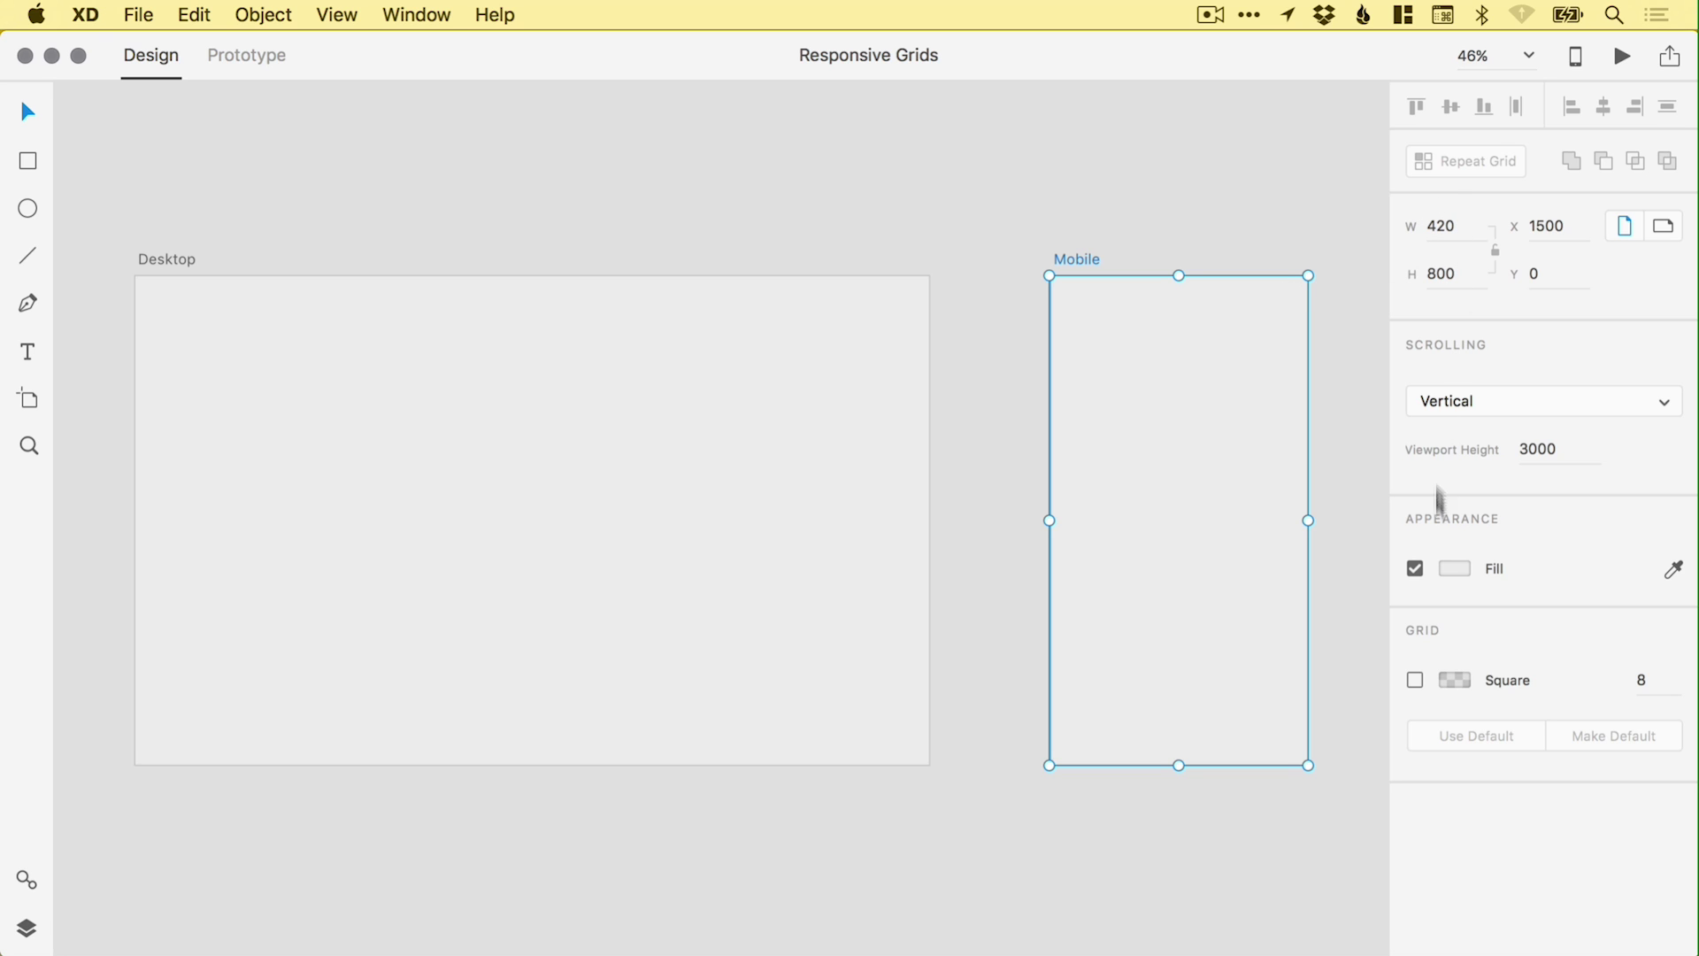
left_click(1454, 569)
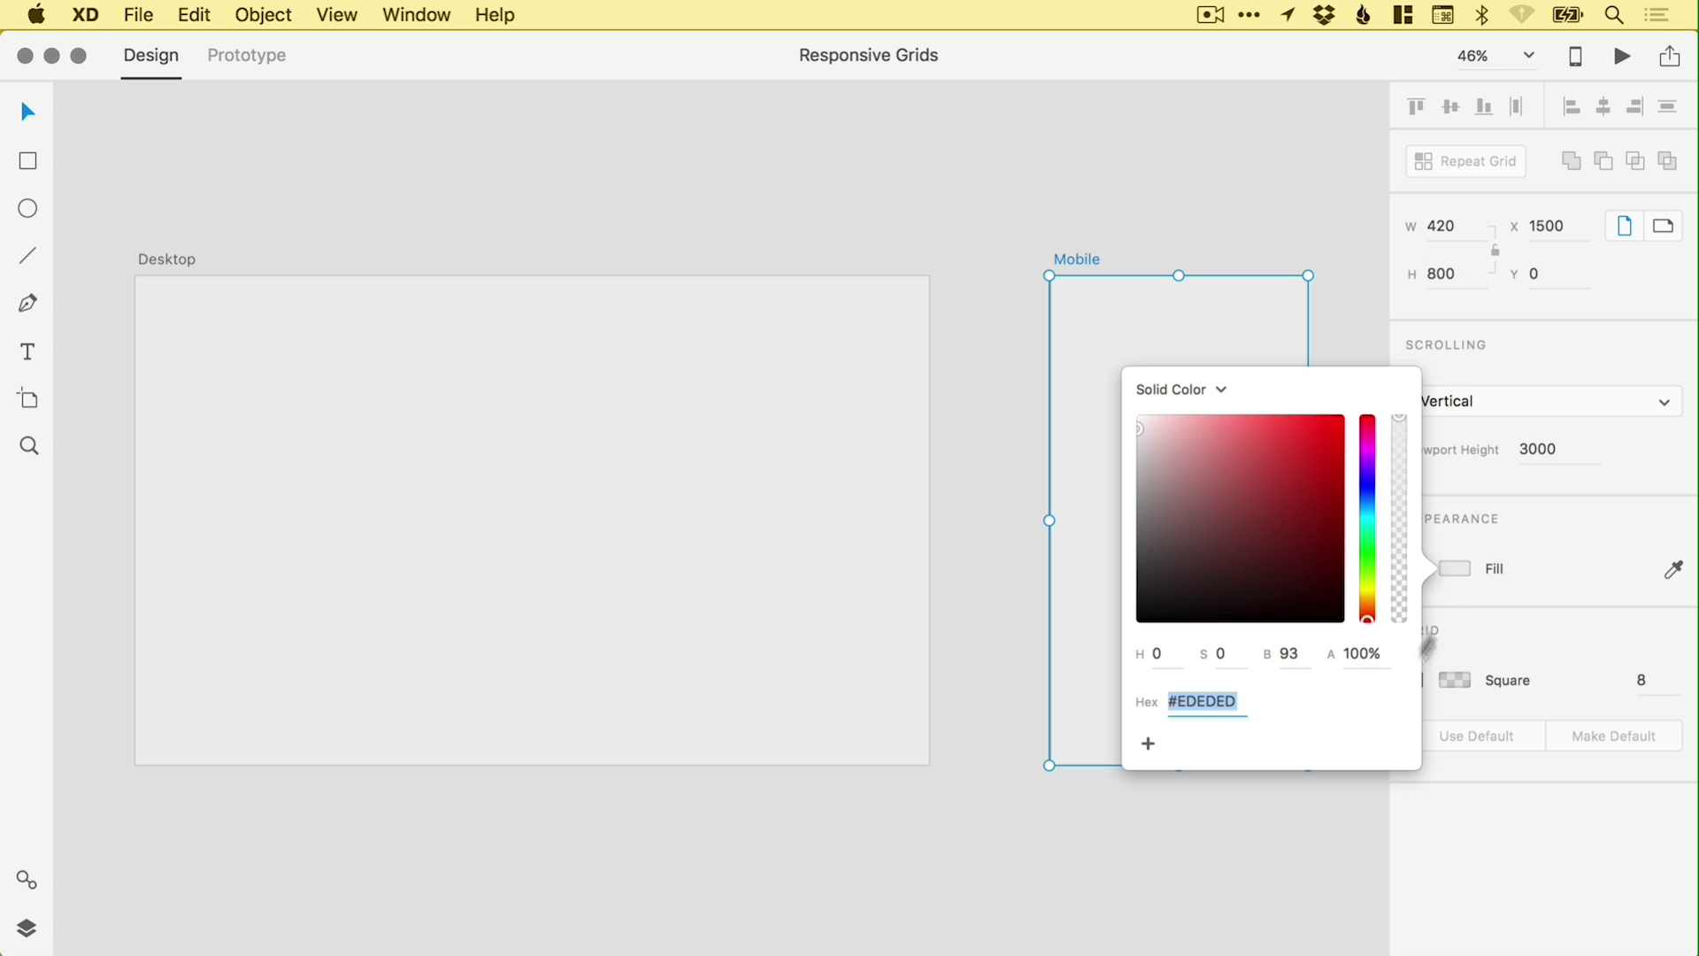
left_click(1243, 700)
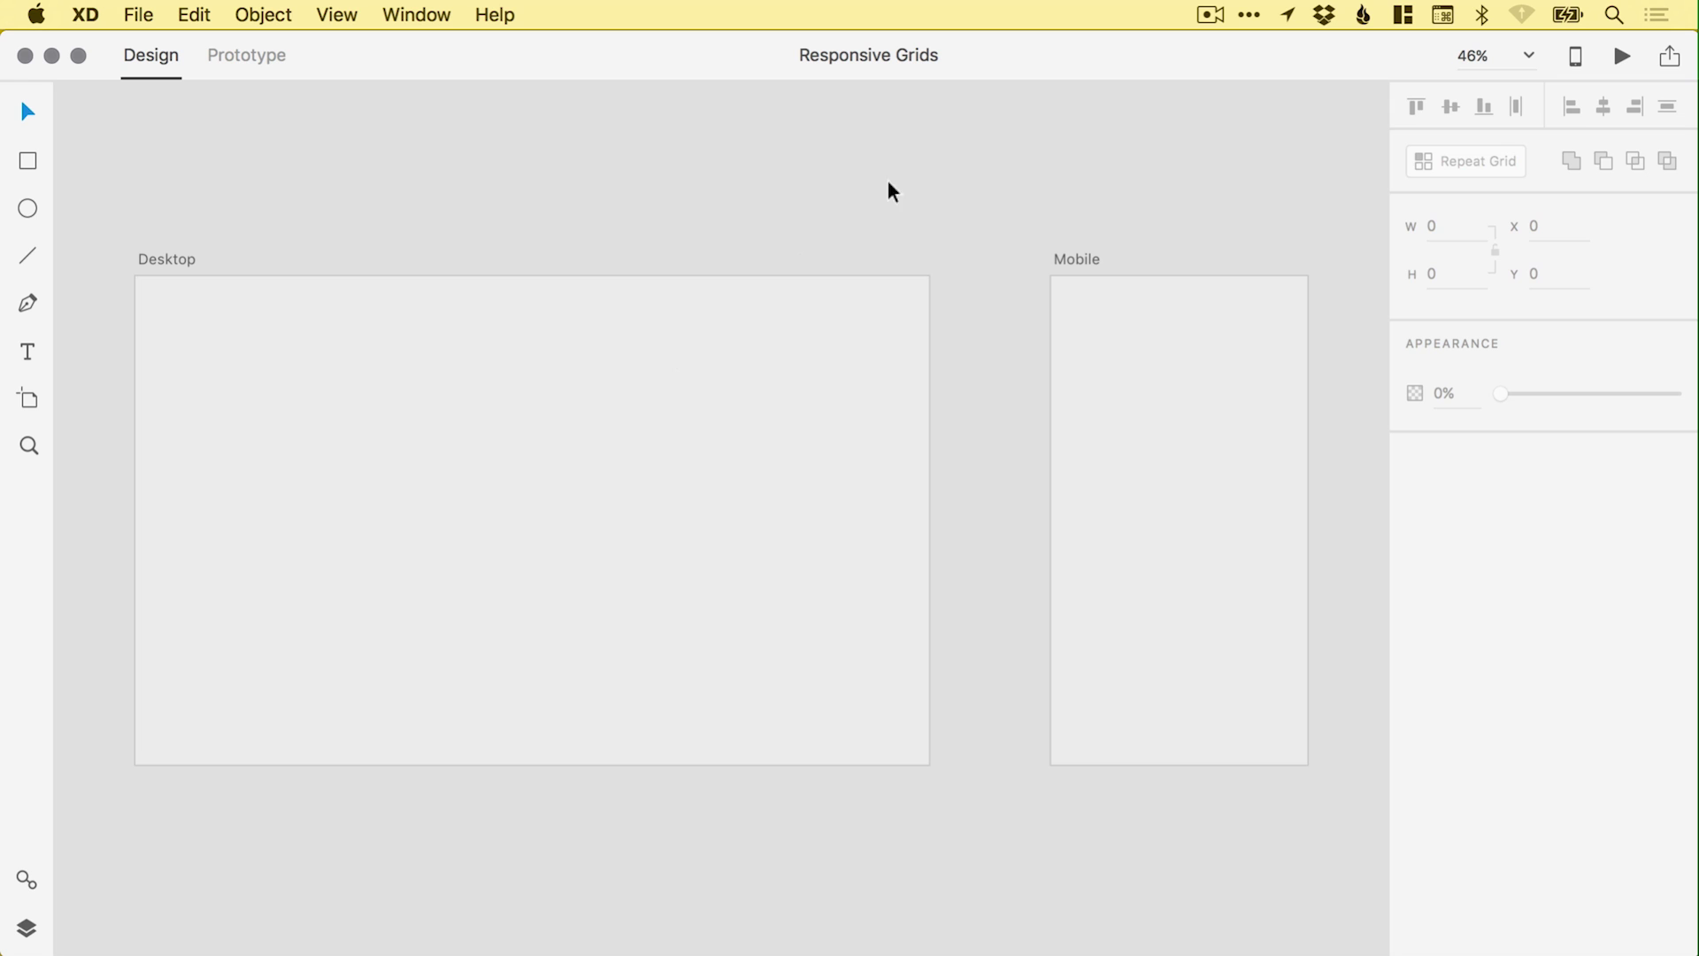
- Draw a rectangle on the Desktop artboard sized 68 wide by 800 tall
key("super+equal")
scroll(368, 284, "left", 5)
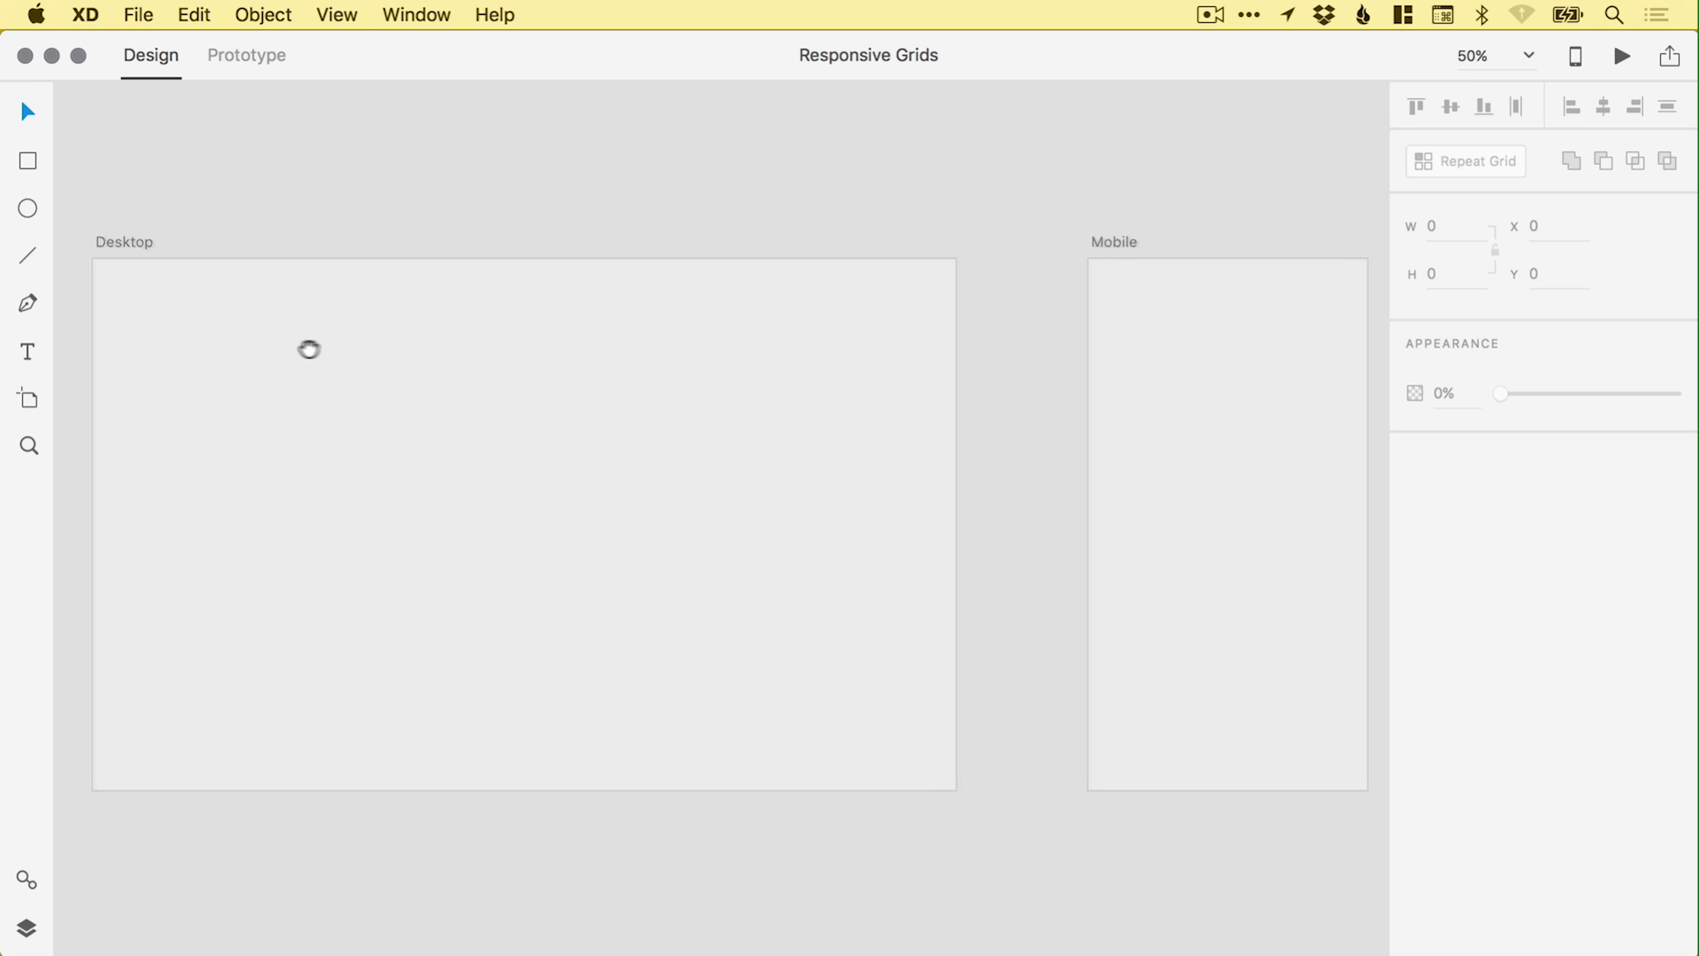
left_click(34, 161)
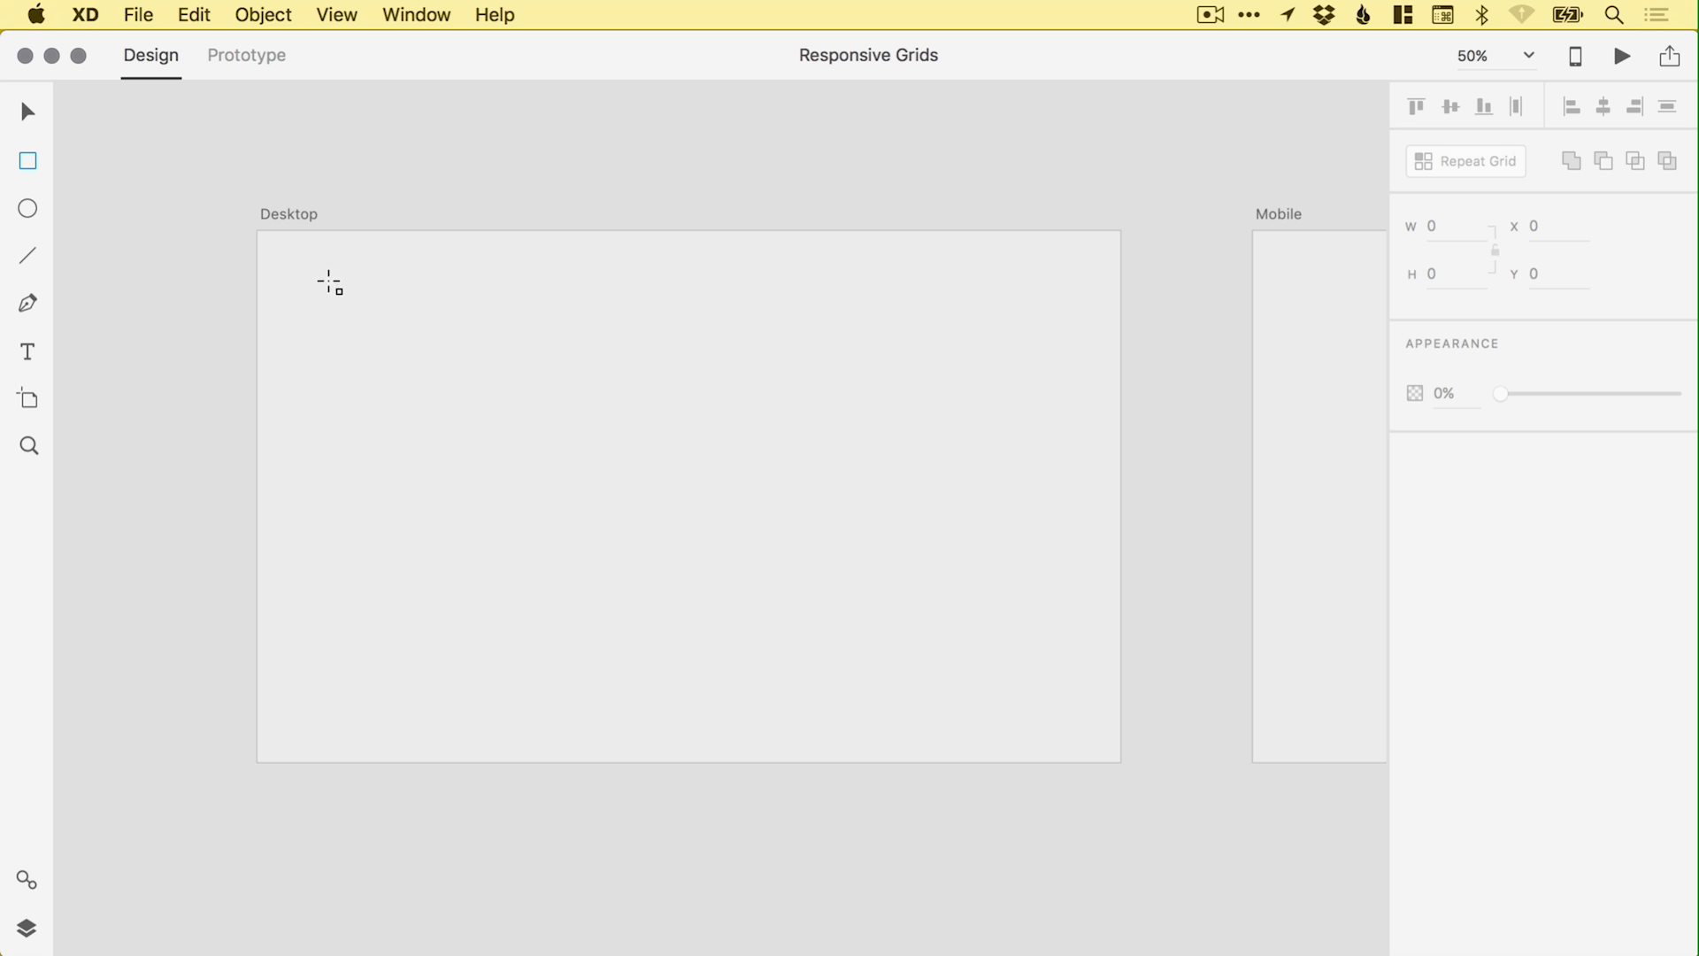
left_click_drag(329, 282, 386, 578)
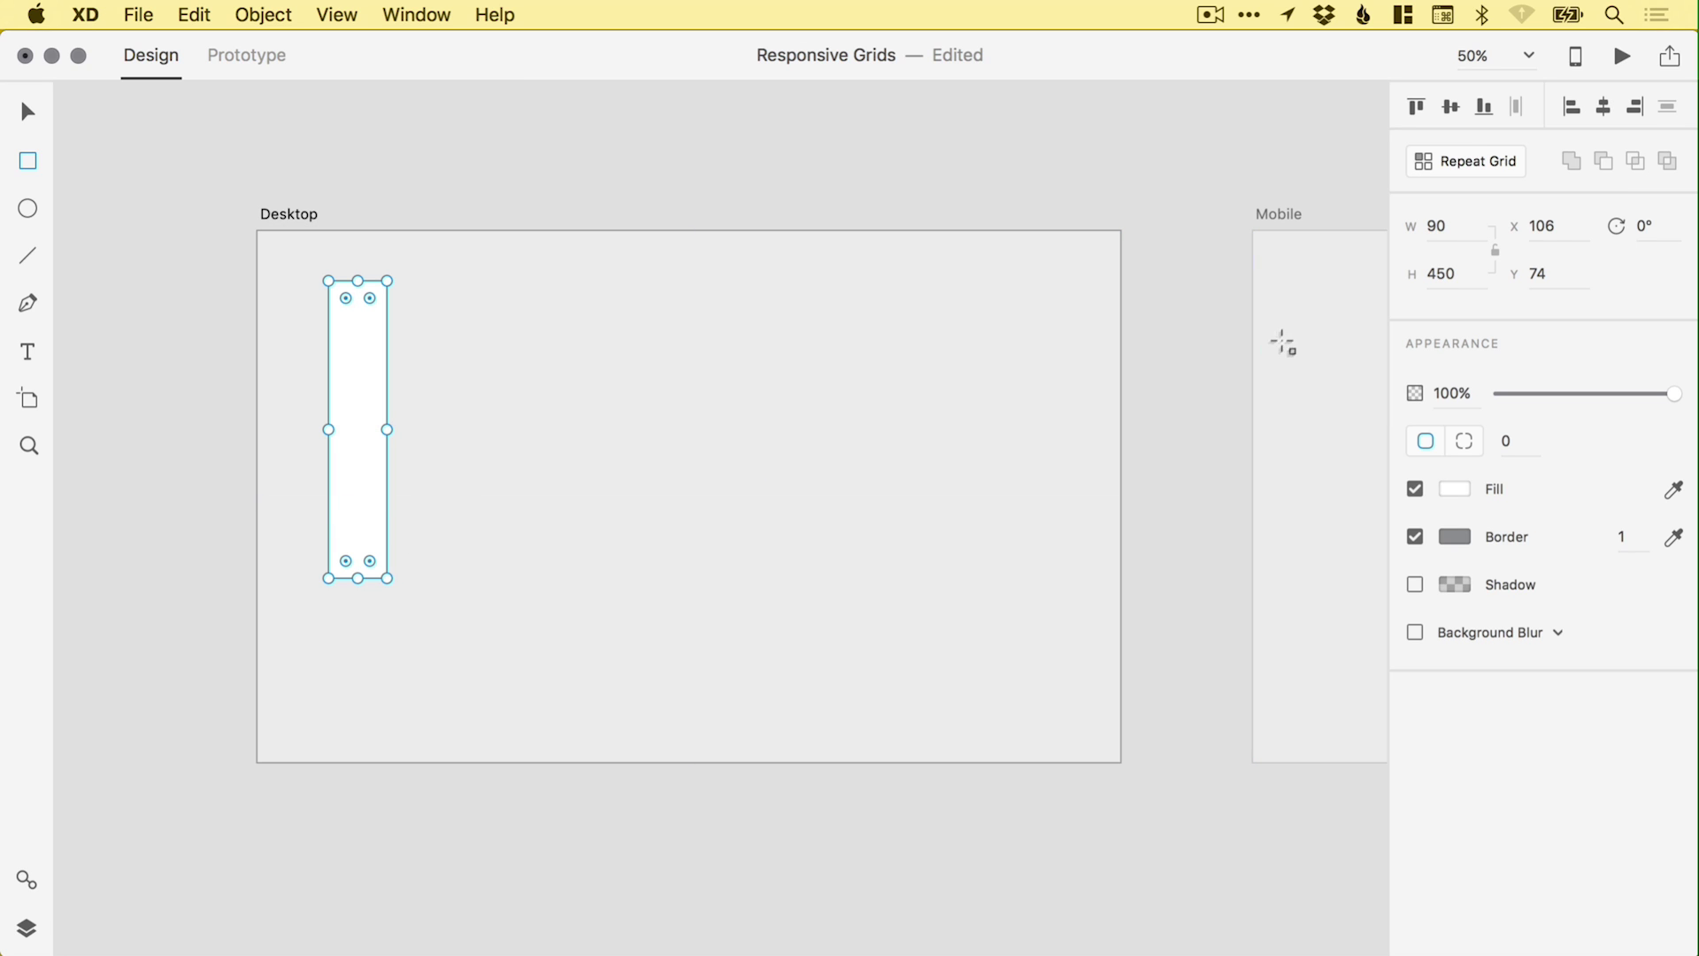
key("v")
left_click(1453, 222)
type("68")
key("Tab")
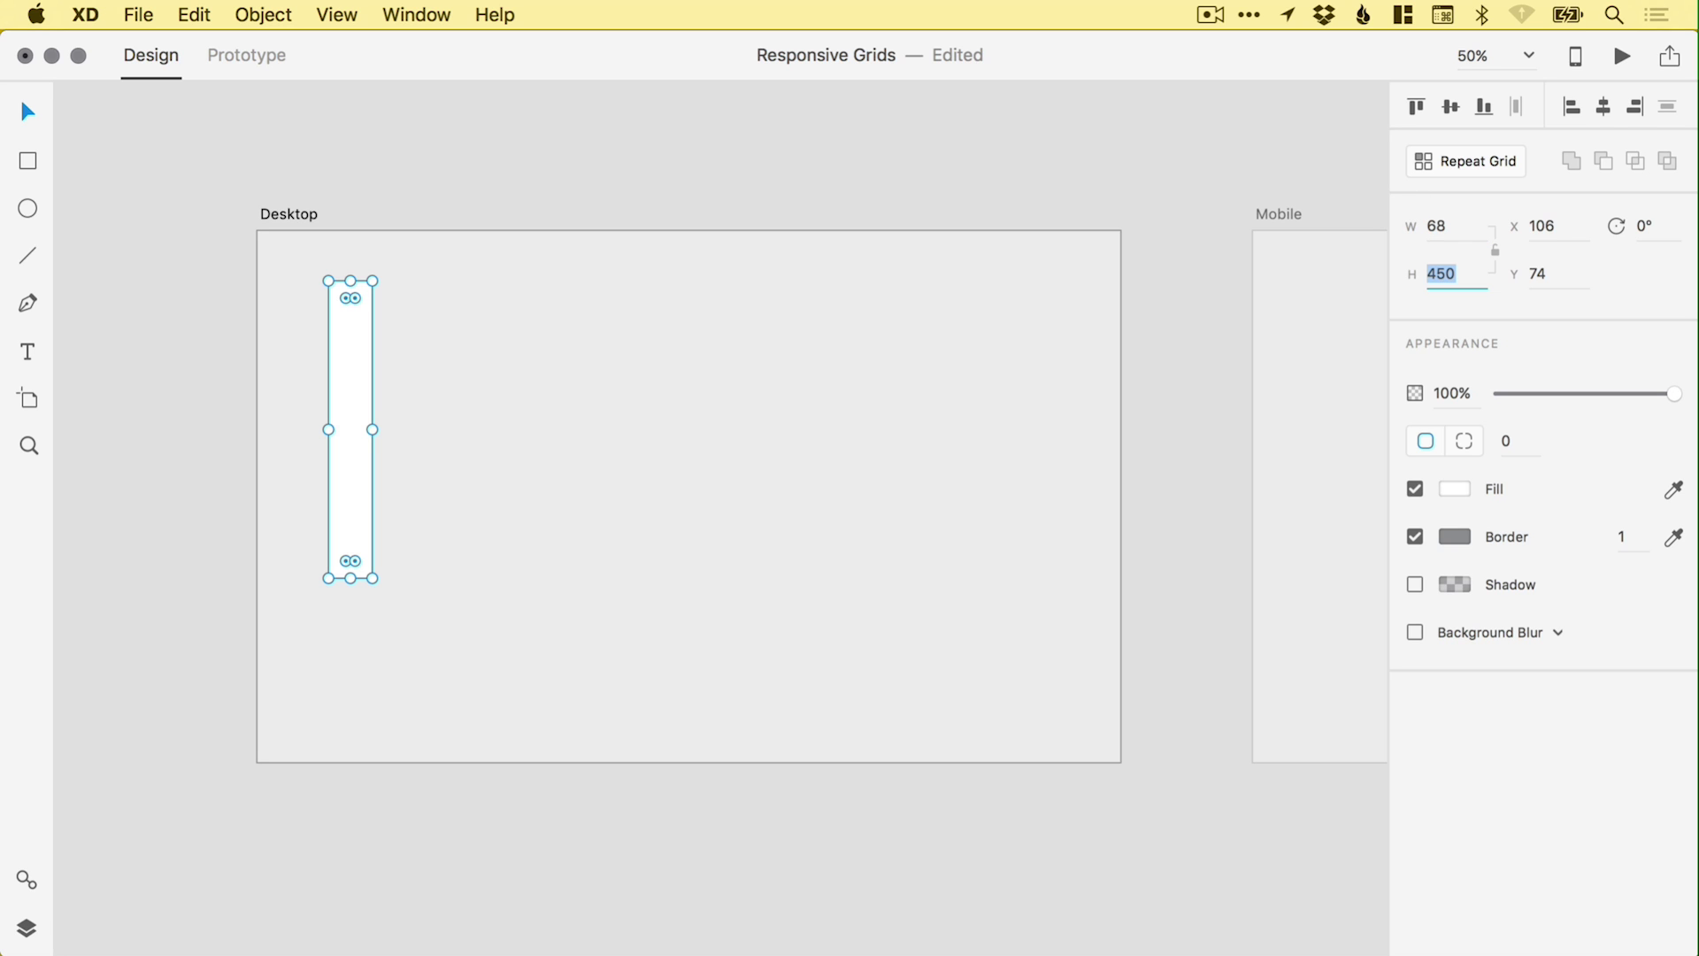
type("1")
type("00")
key("Return")
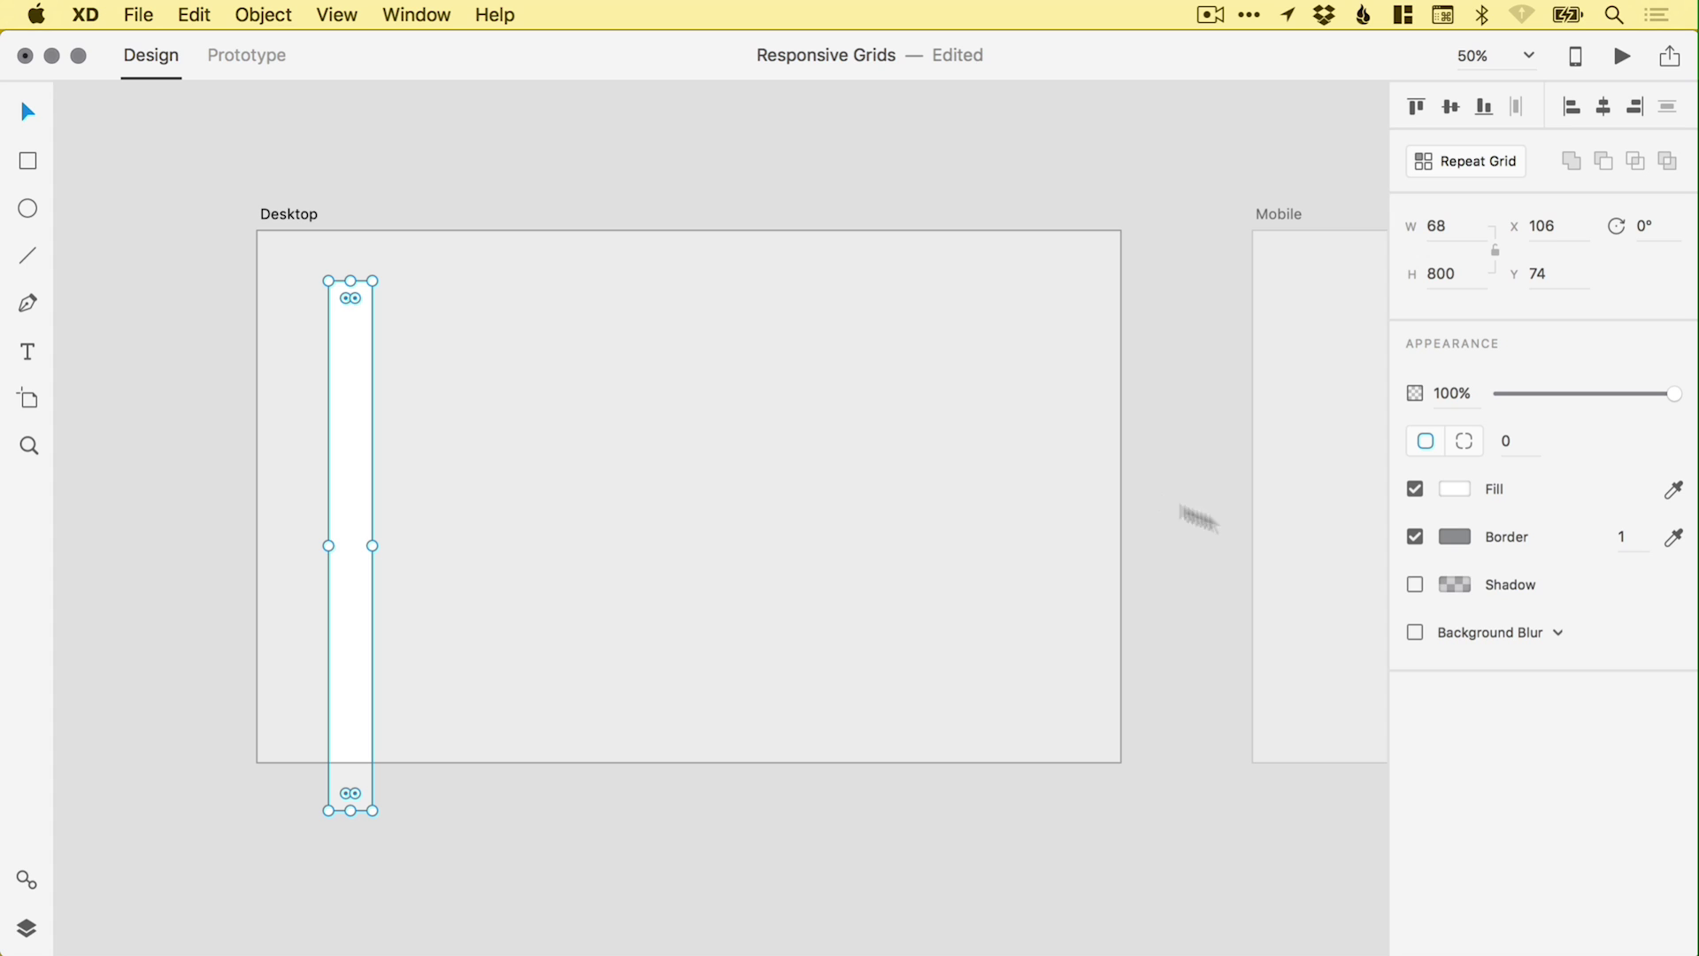
- Remove the rectangle's border, fill it black #000000, and move it to Y 0
left_click(1414, 536)
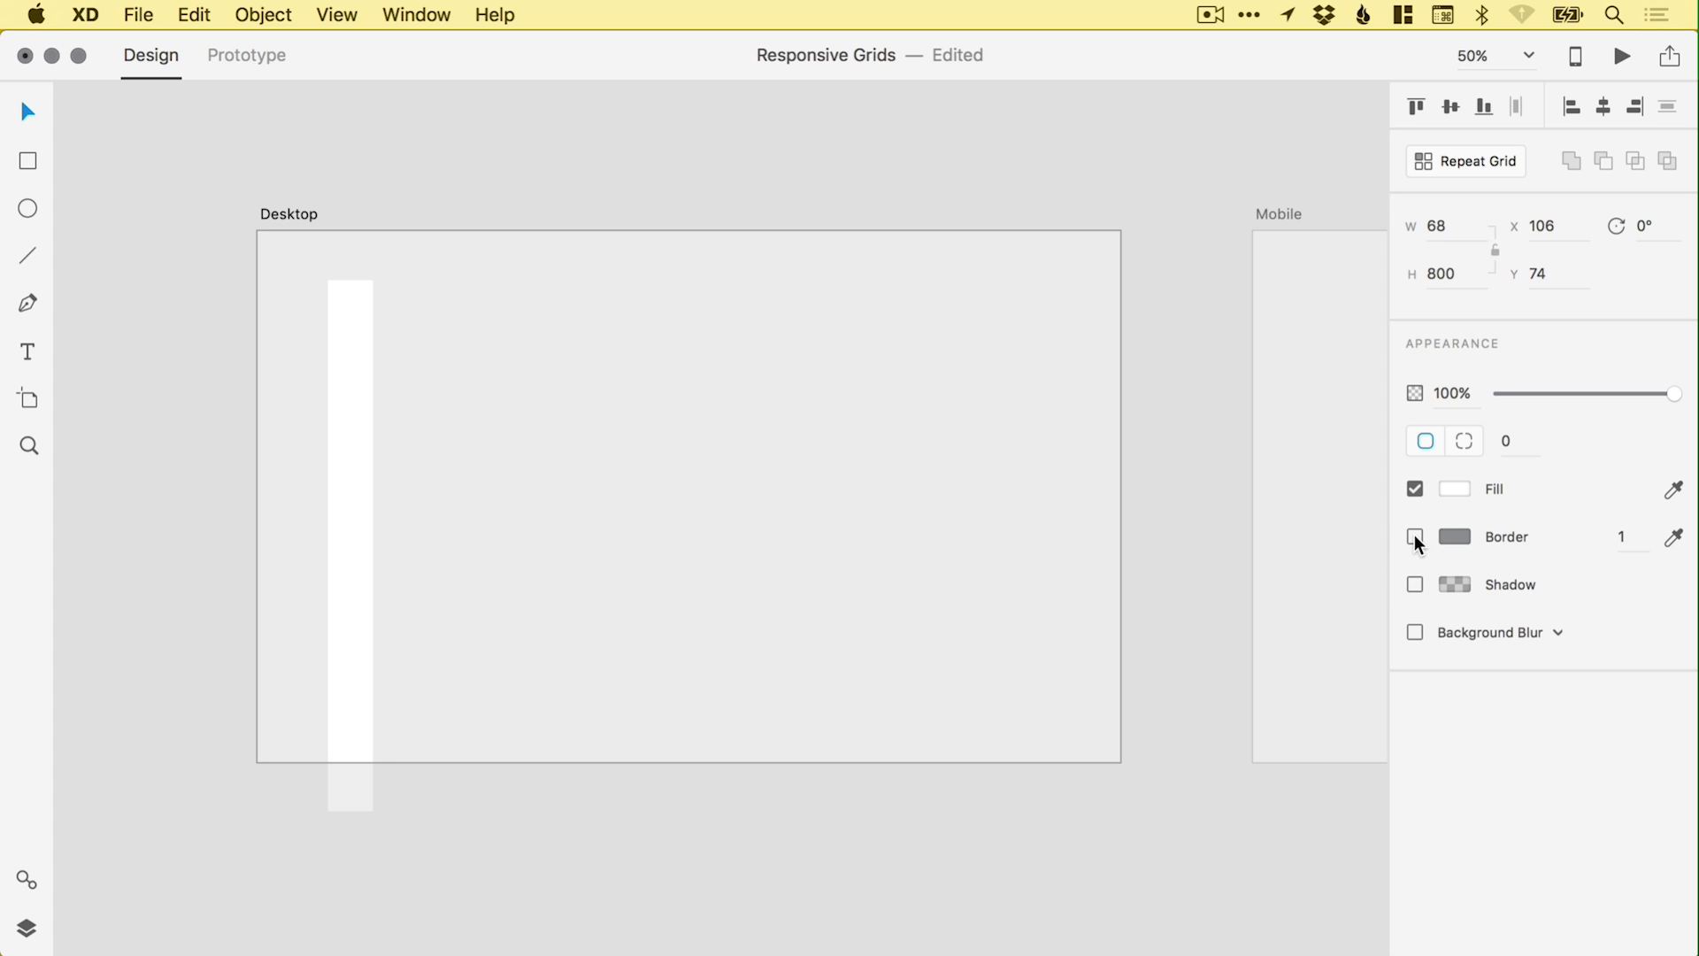
left_click(1453, 488)
left_click_drag(1267, 492, 1145, 576)
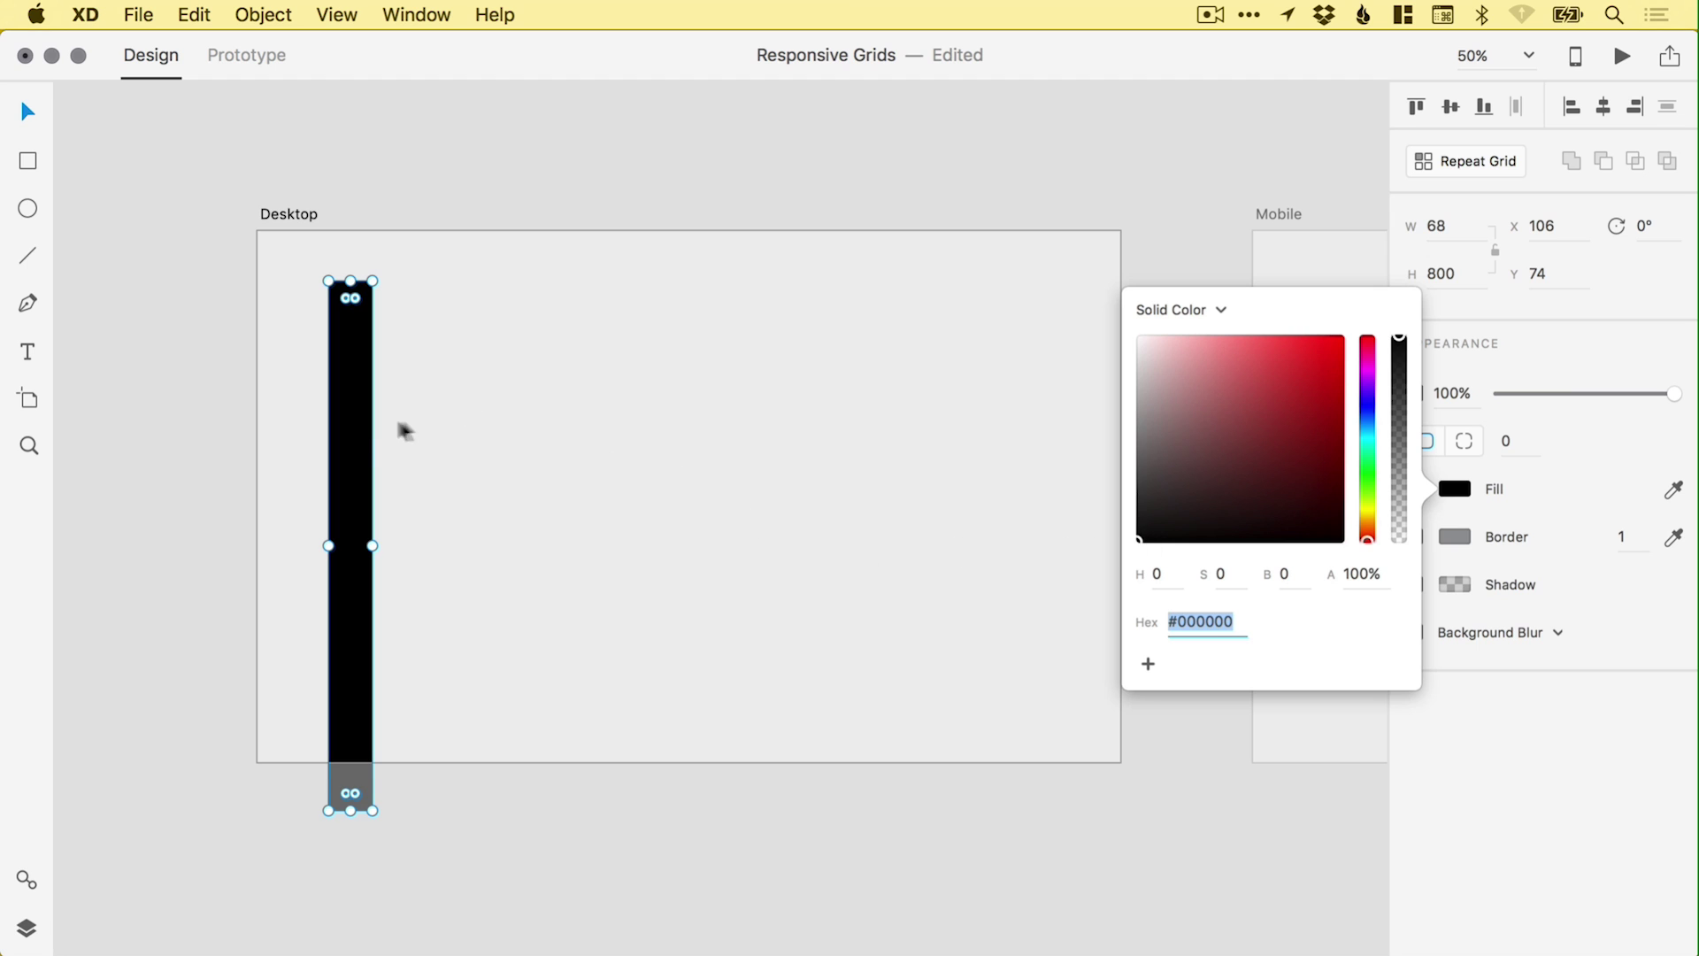
left_click_drag(354, 415, 352, 367)
- Duplicate the black column and move the copy beside it at X 166
key("super+equal")
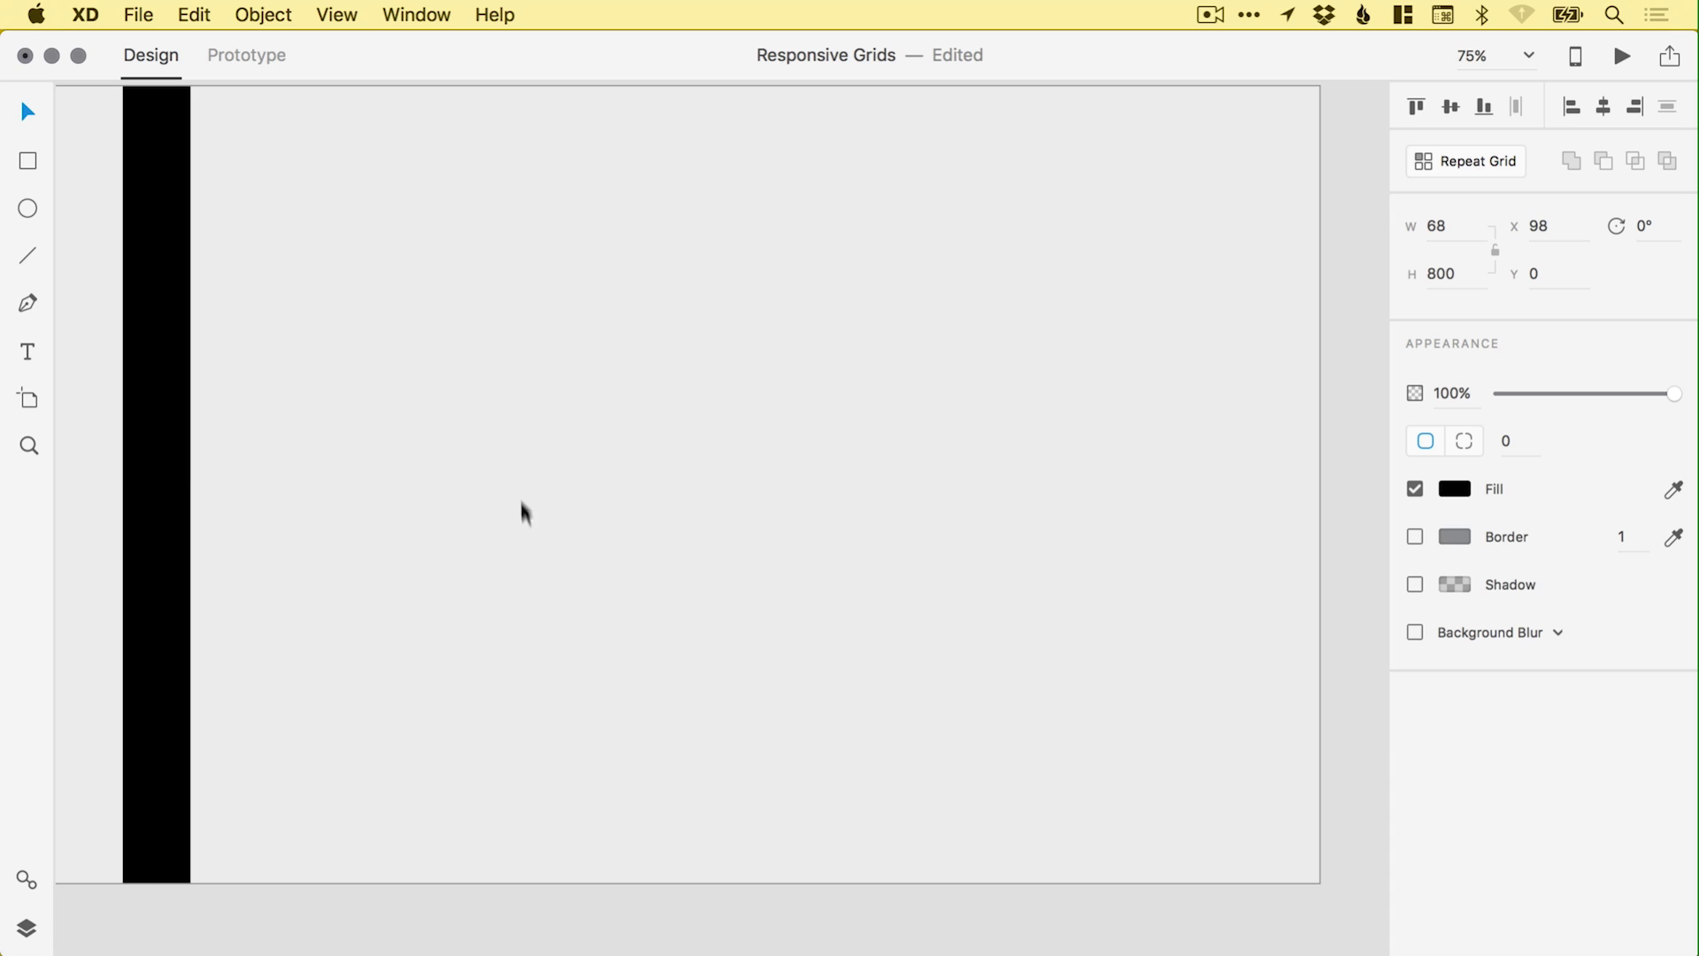
left_click_drag(428, 440, 534, 471)
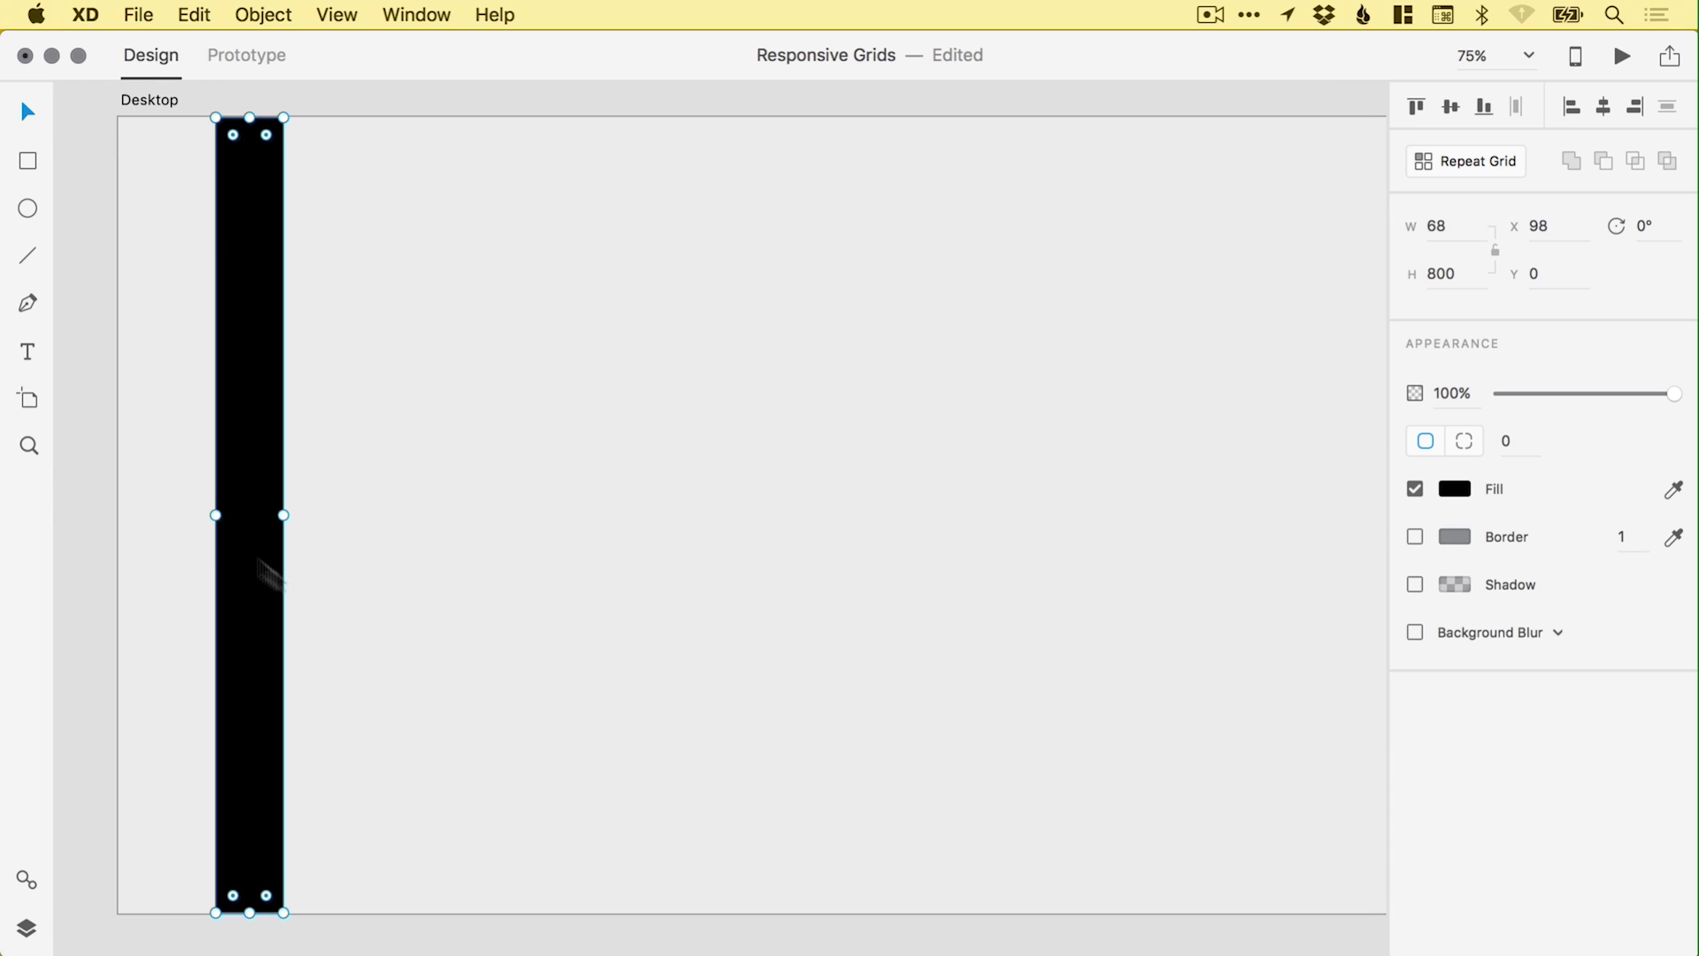
left_click(203, 16)
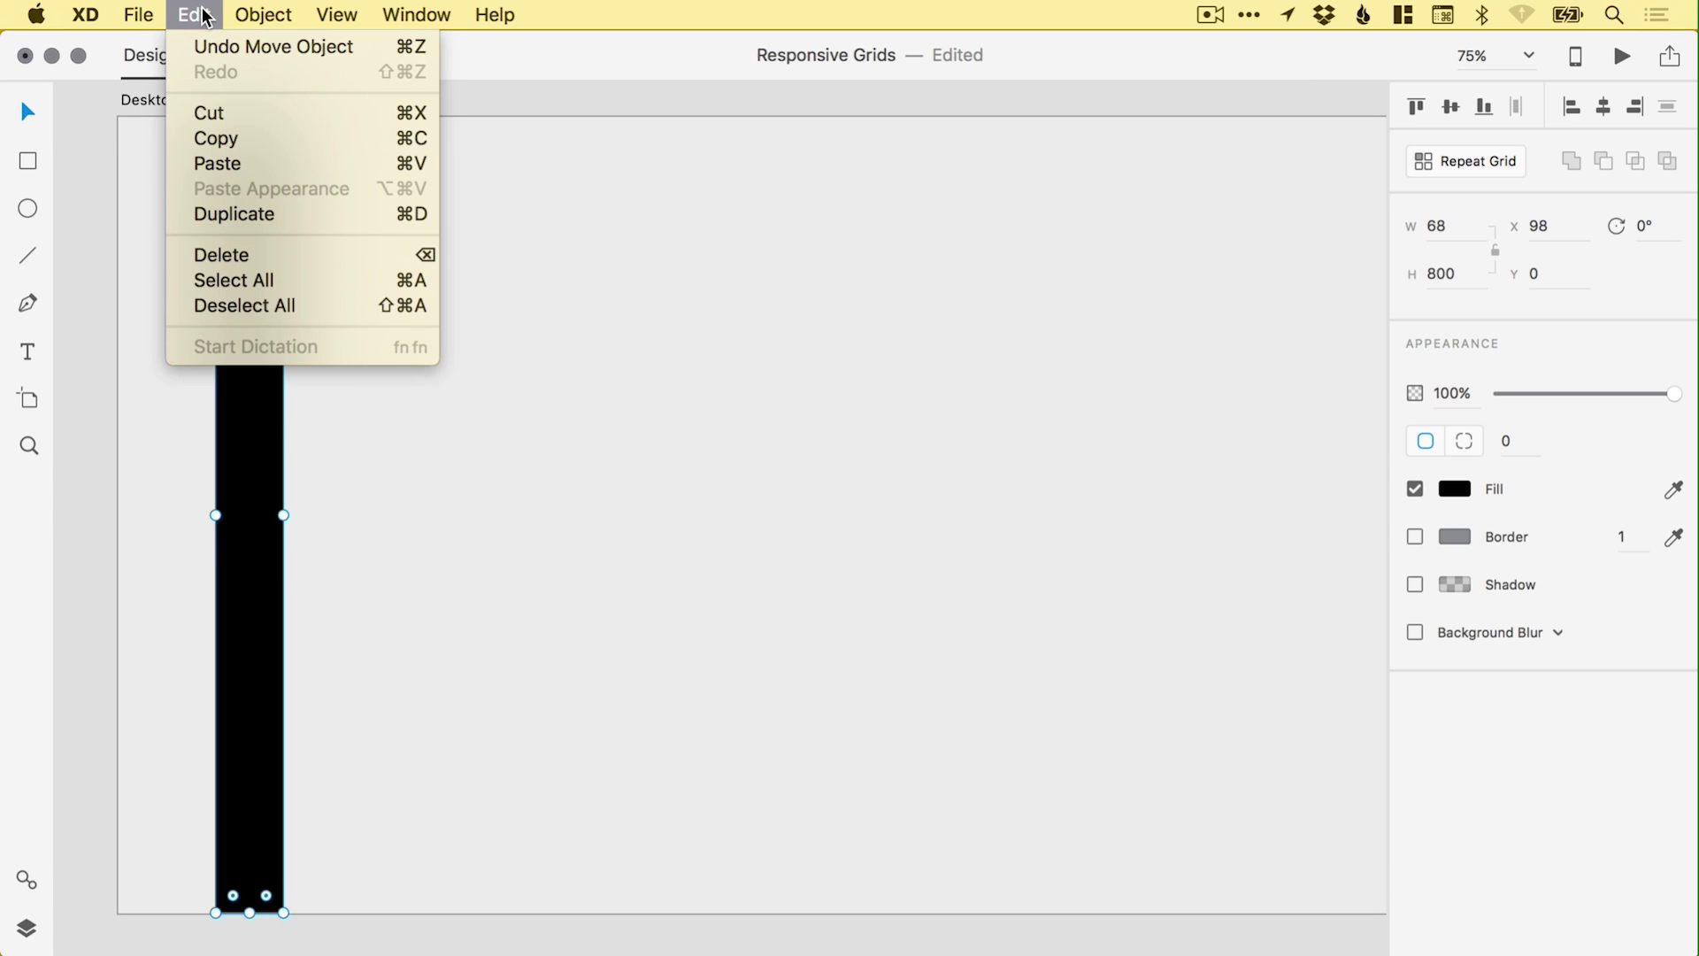
left_click(221, 215)
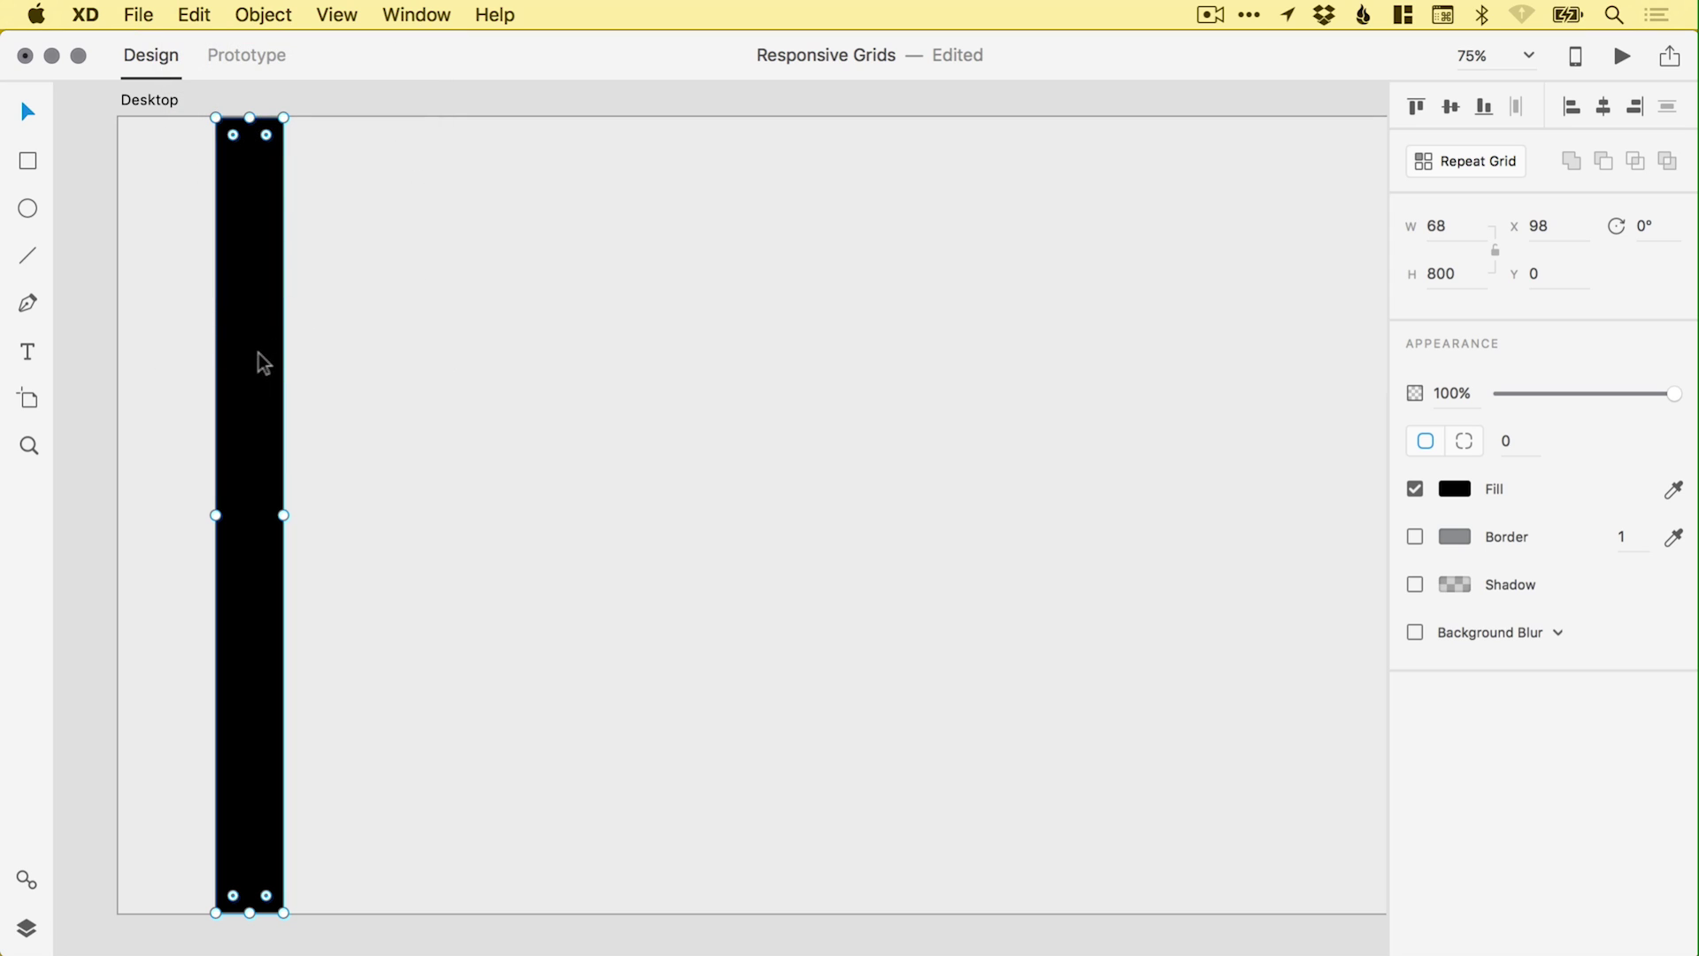
left_click_drag(258, 353, 320, 353)
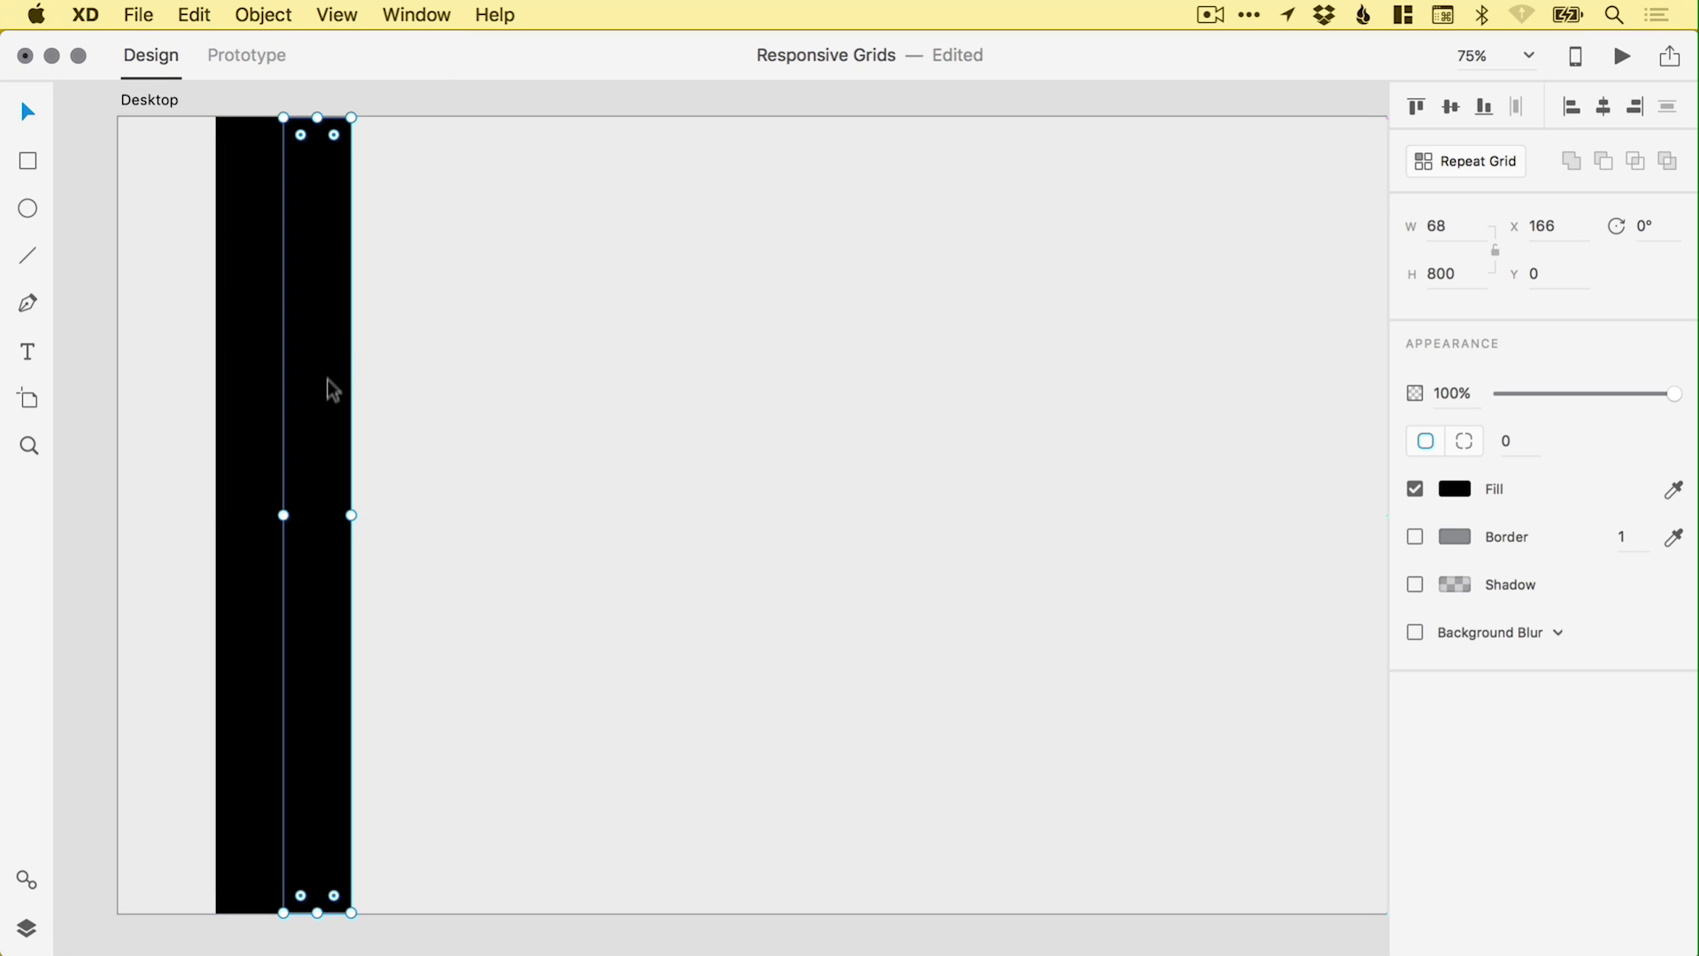
- Make the copy 30 wide with a white #FFFFFF fill, then select both columns
left_click(1452, 226)
type("30")
key("Return")
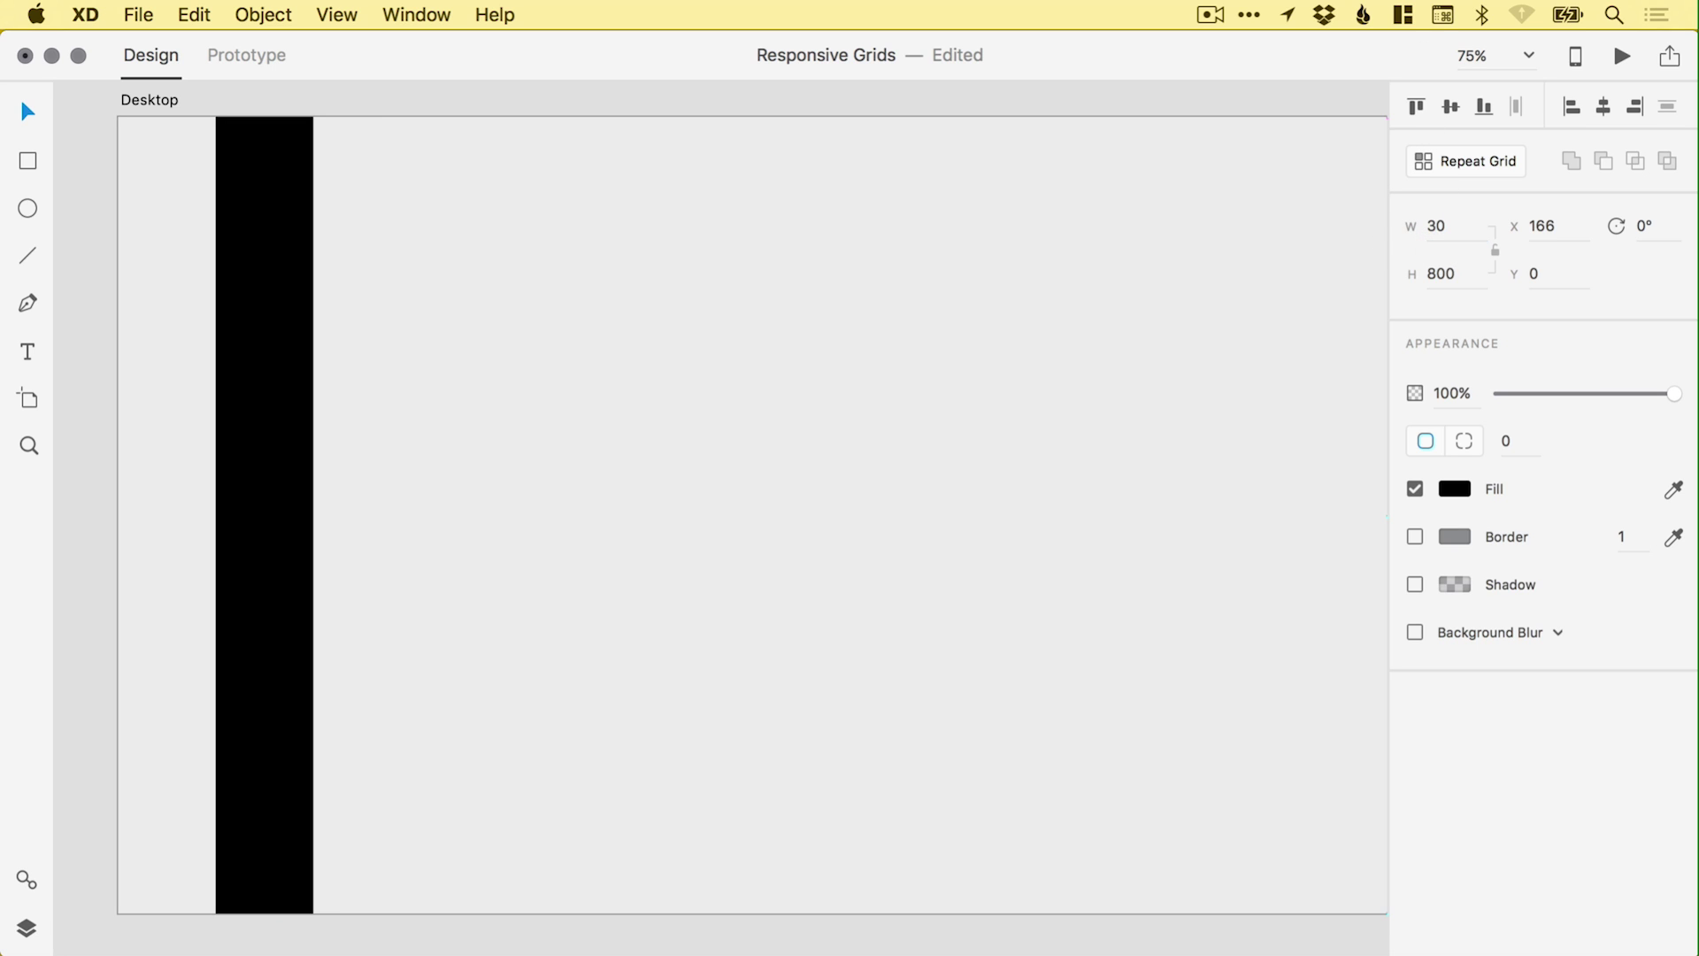
left_click(1453, 489)
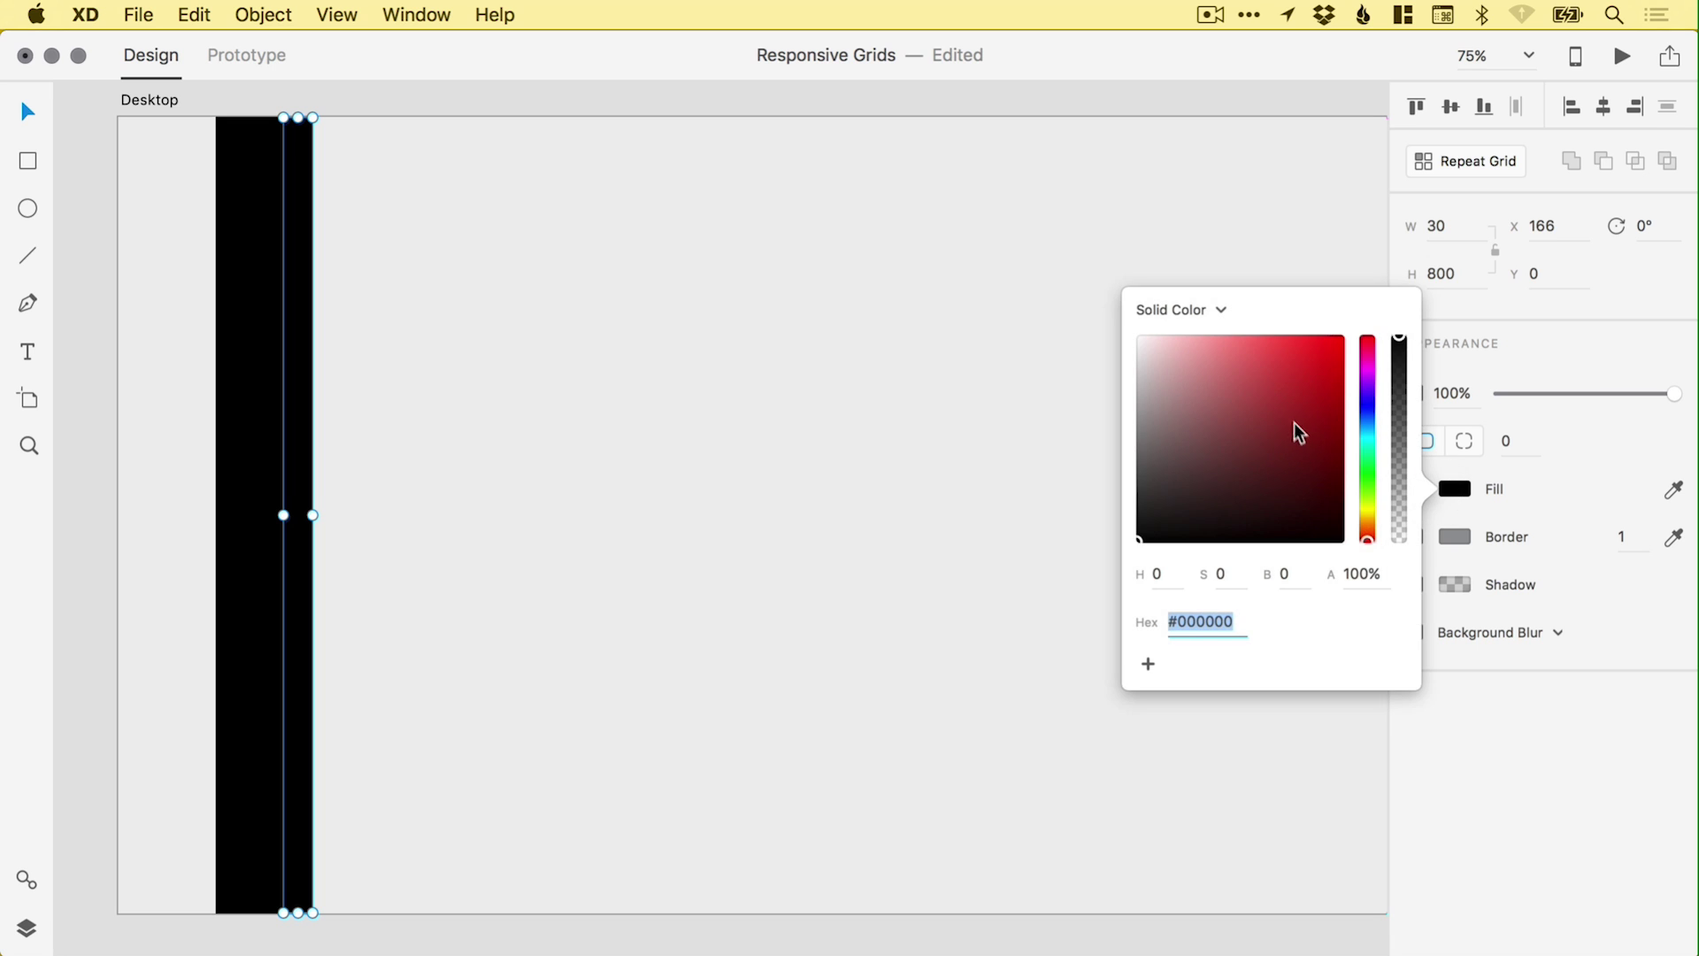
left_click_drag(1250, 461, 1108, 305)
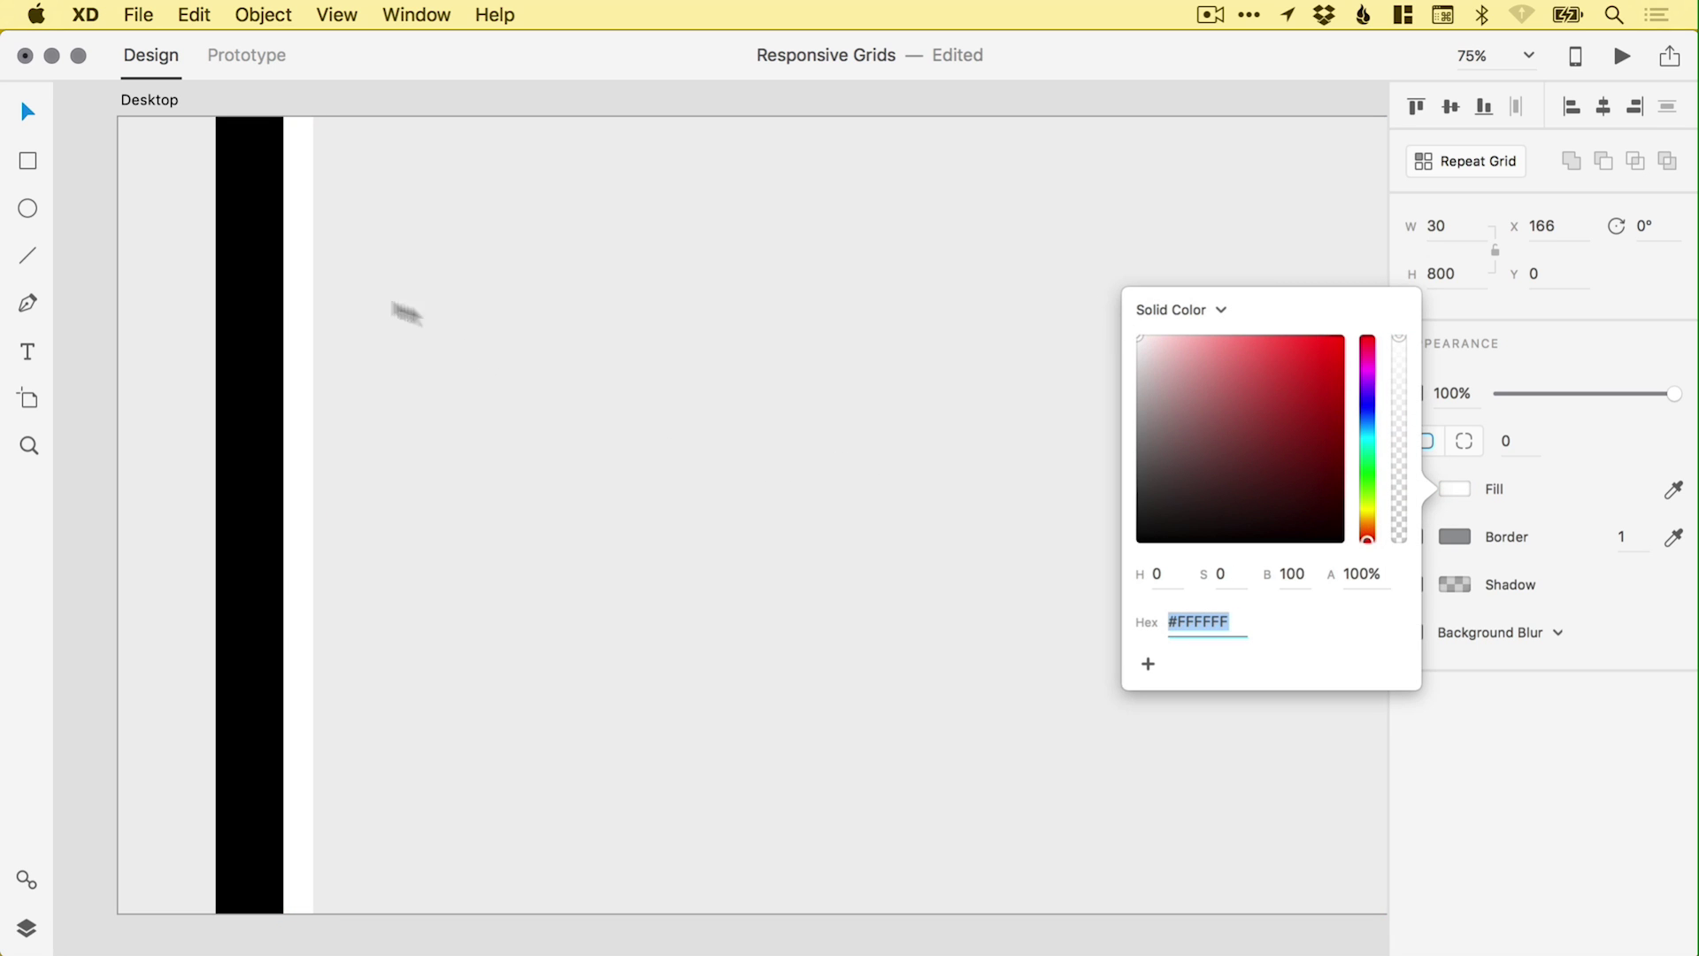
left_click(78, 329)
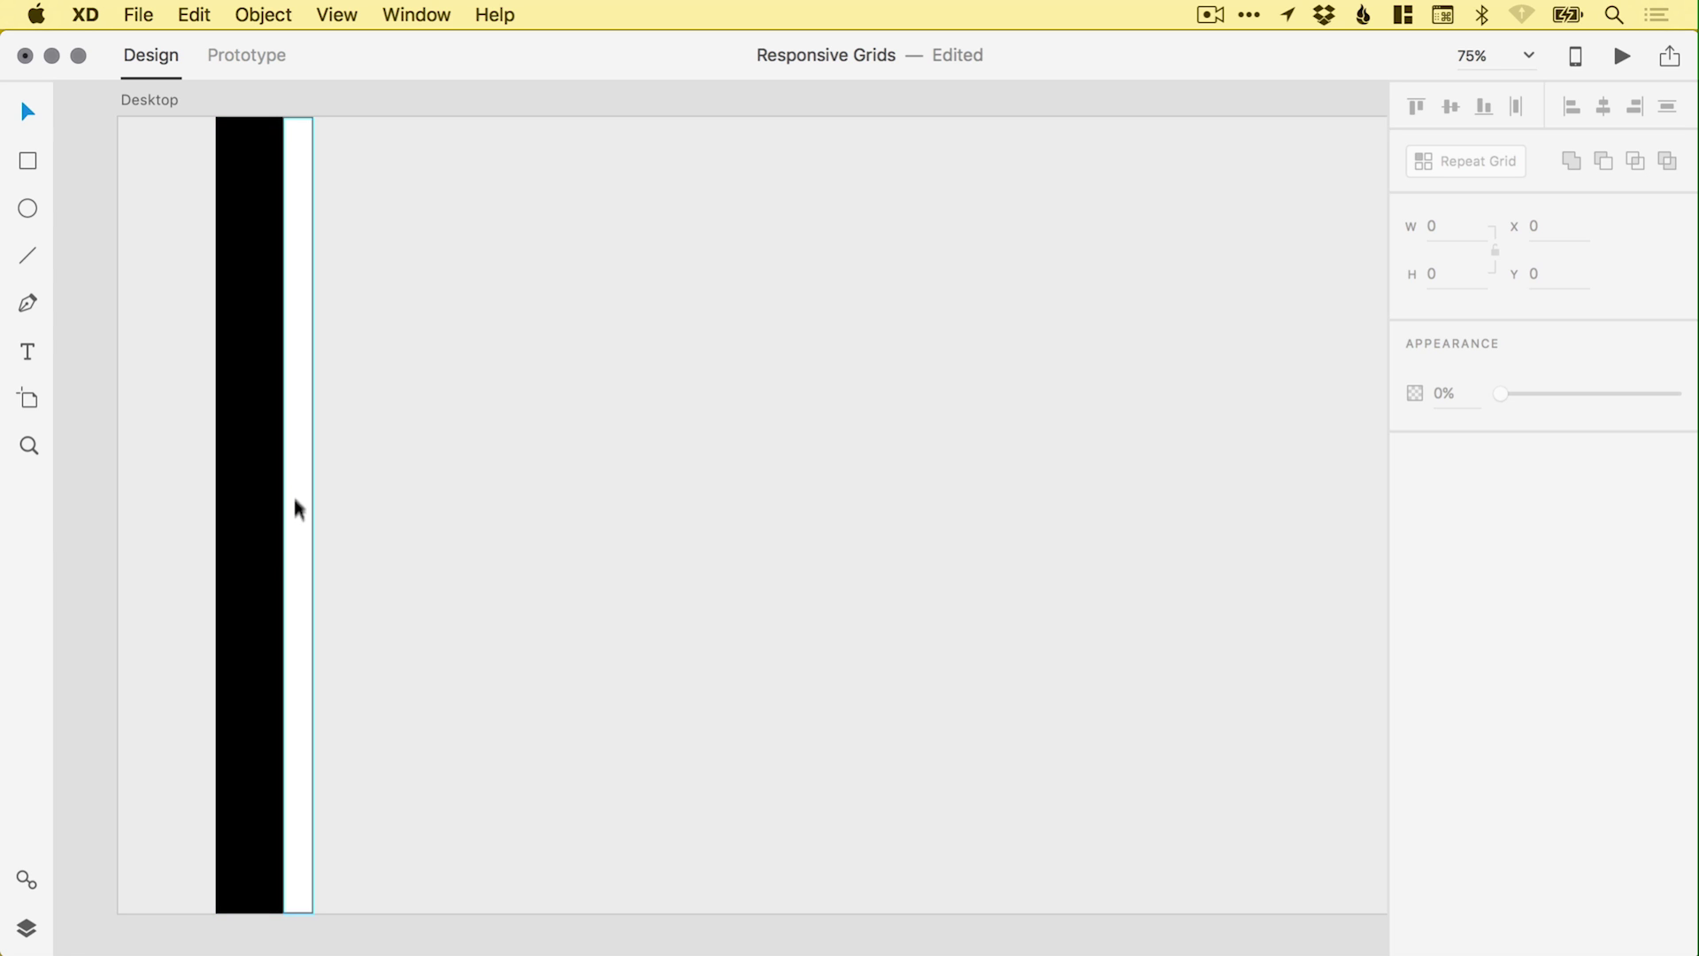
left_click(246, 375)
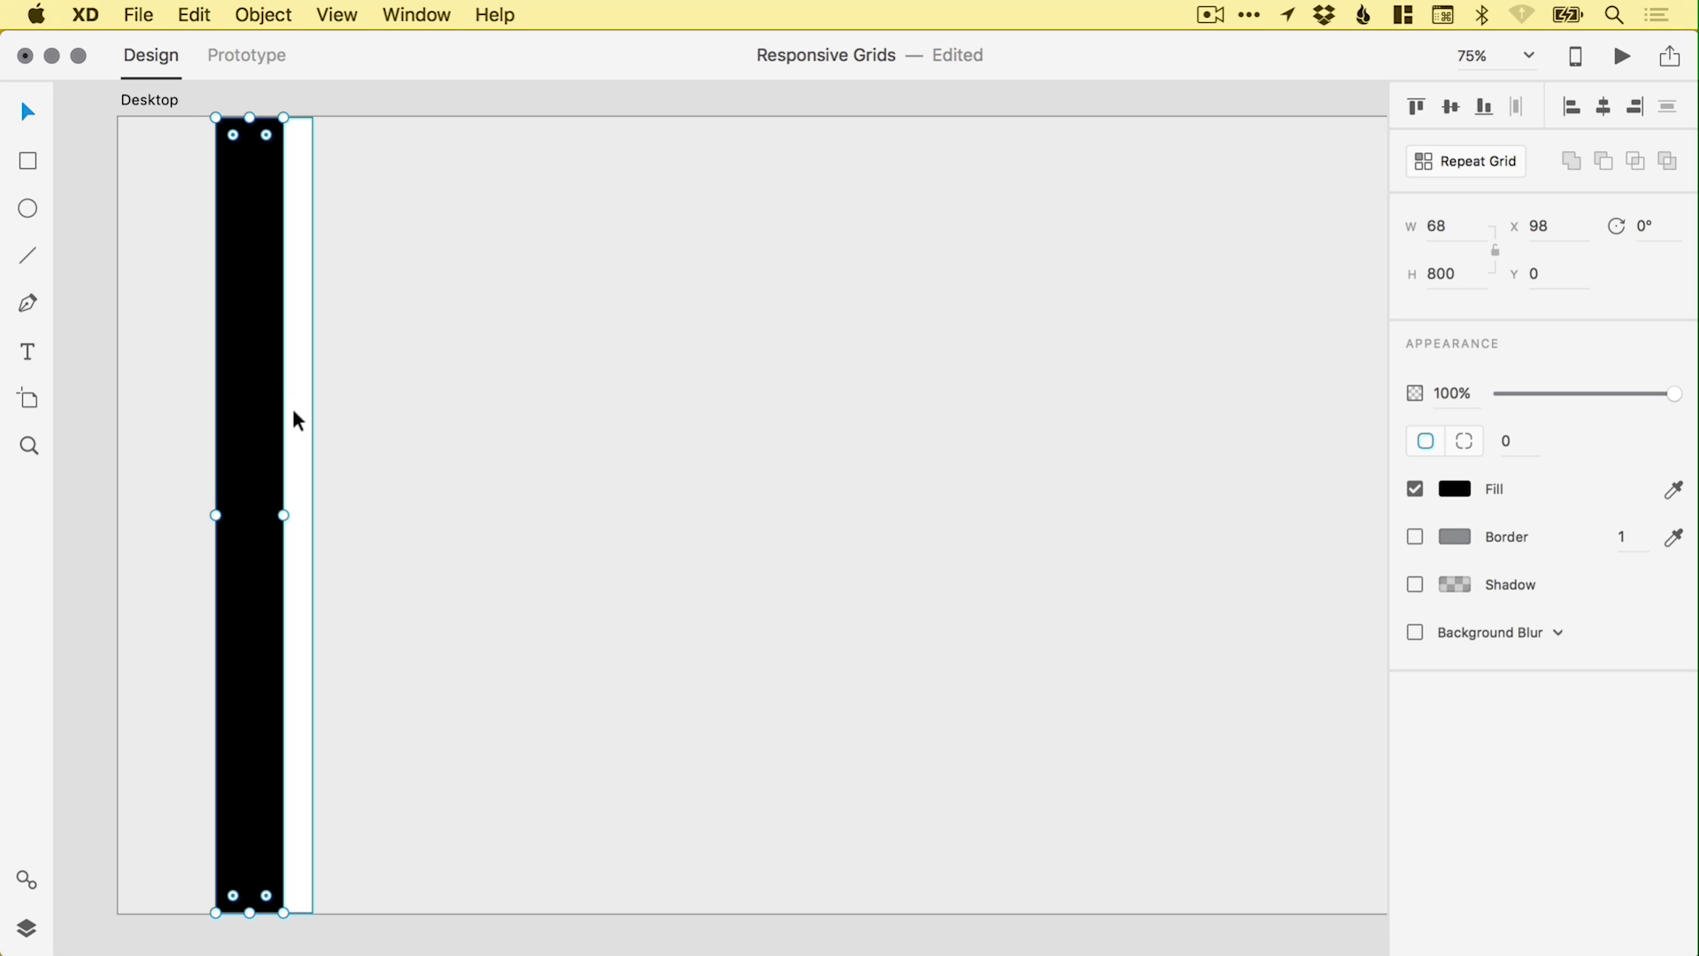
left_click(295, 413, "shift")
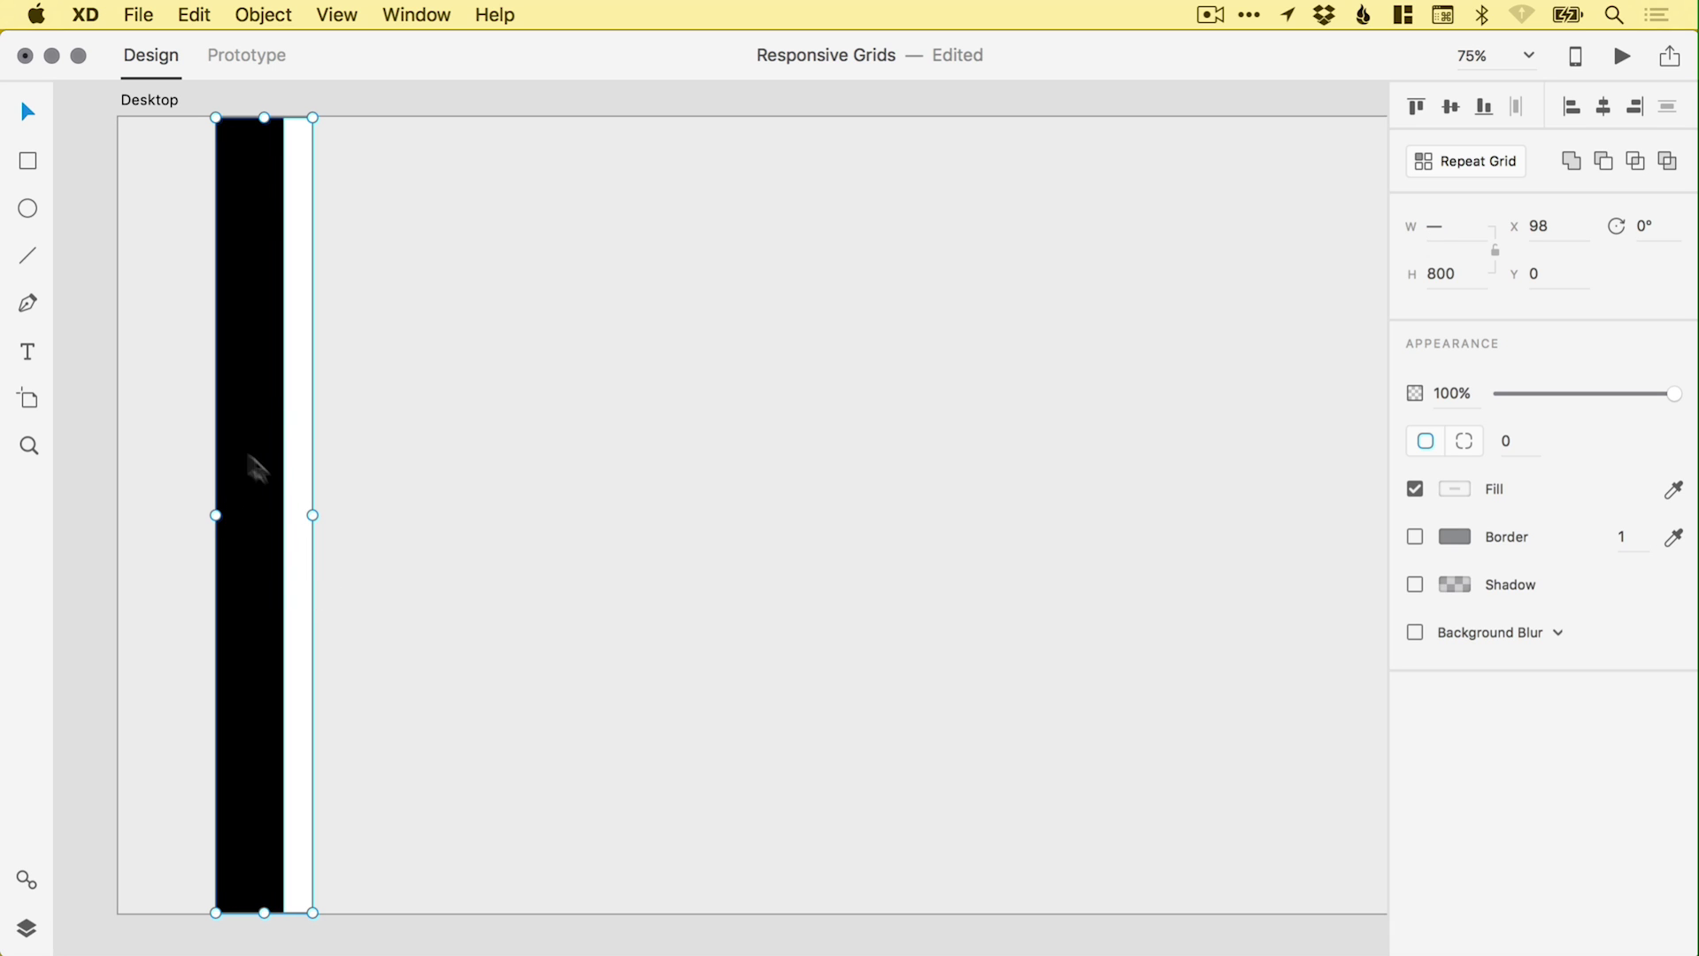
- Make the column pair a repeat grid and stretch it to 1146 wide, giving 12 black columns
left_click(1468, 160)
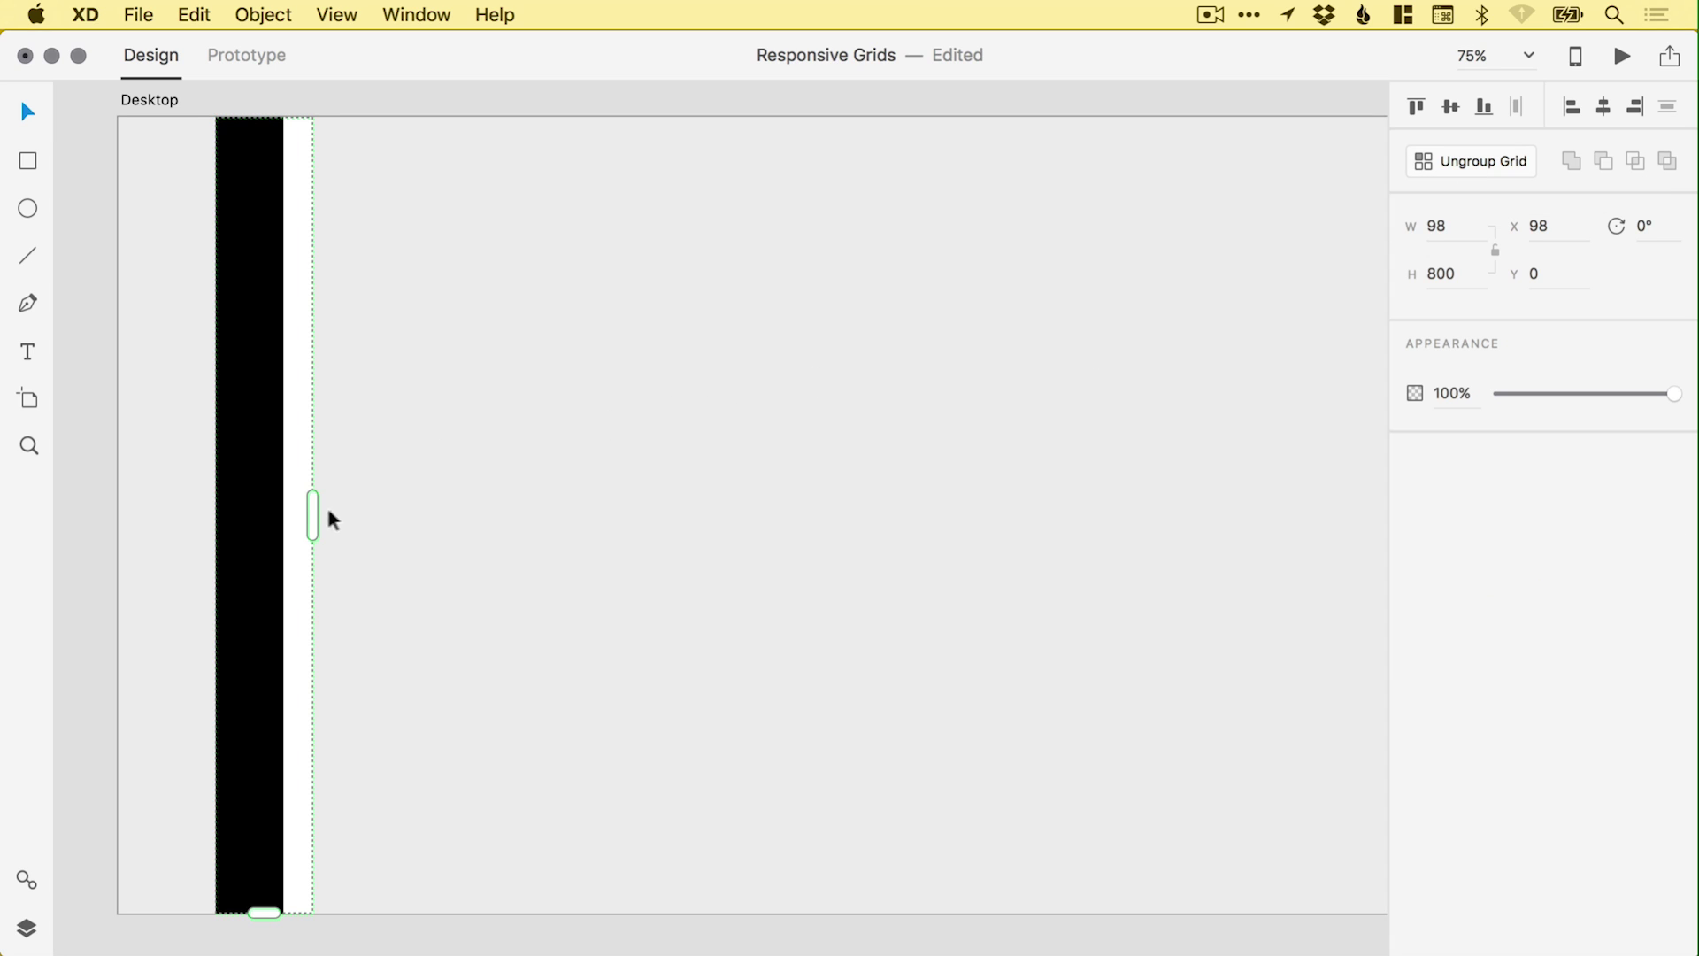
left_click_drag(313, 510, 1254, 509)
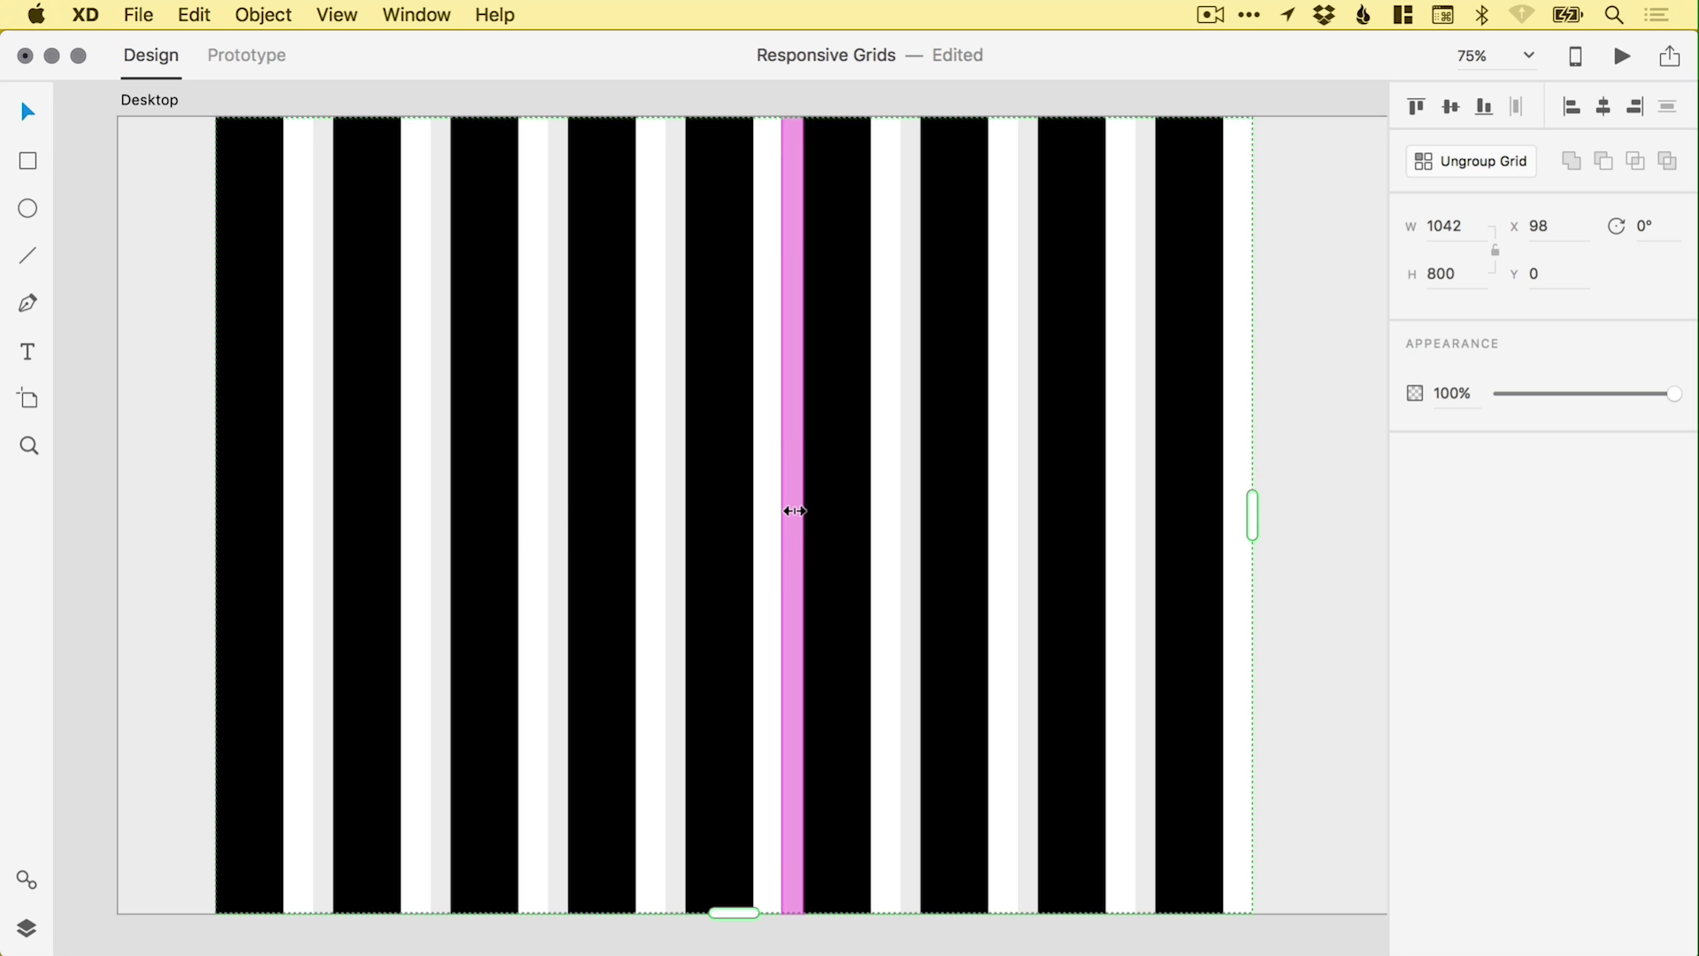
left_click_drag(793, 507, 694, 507)
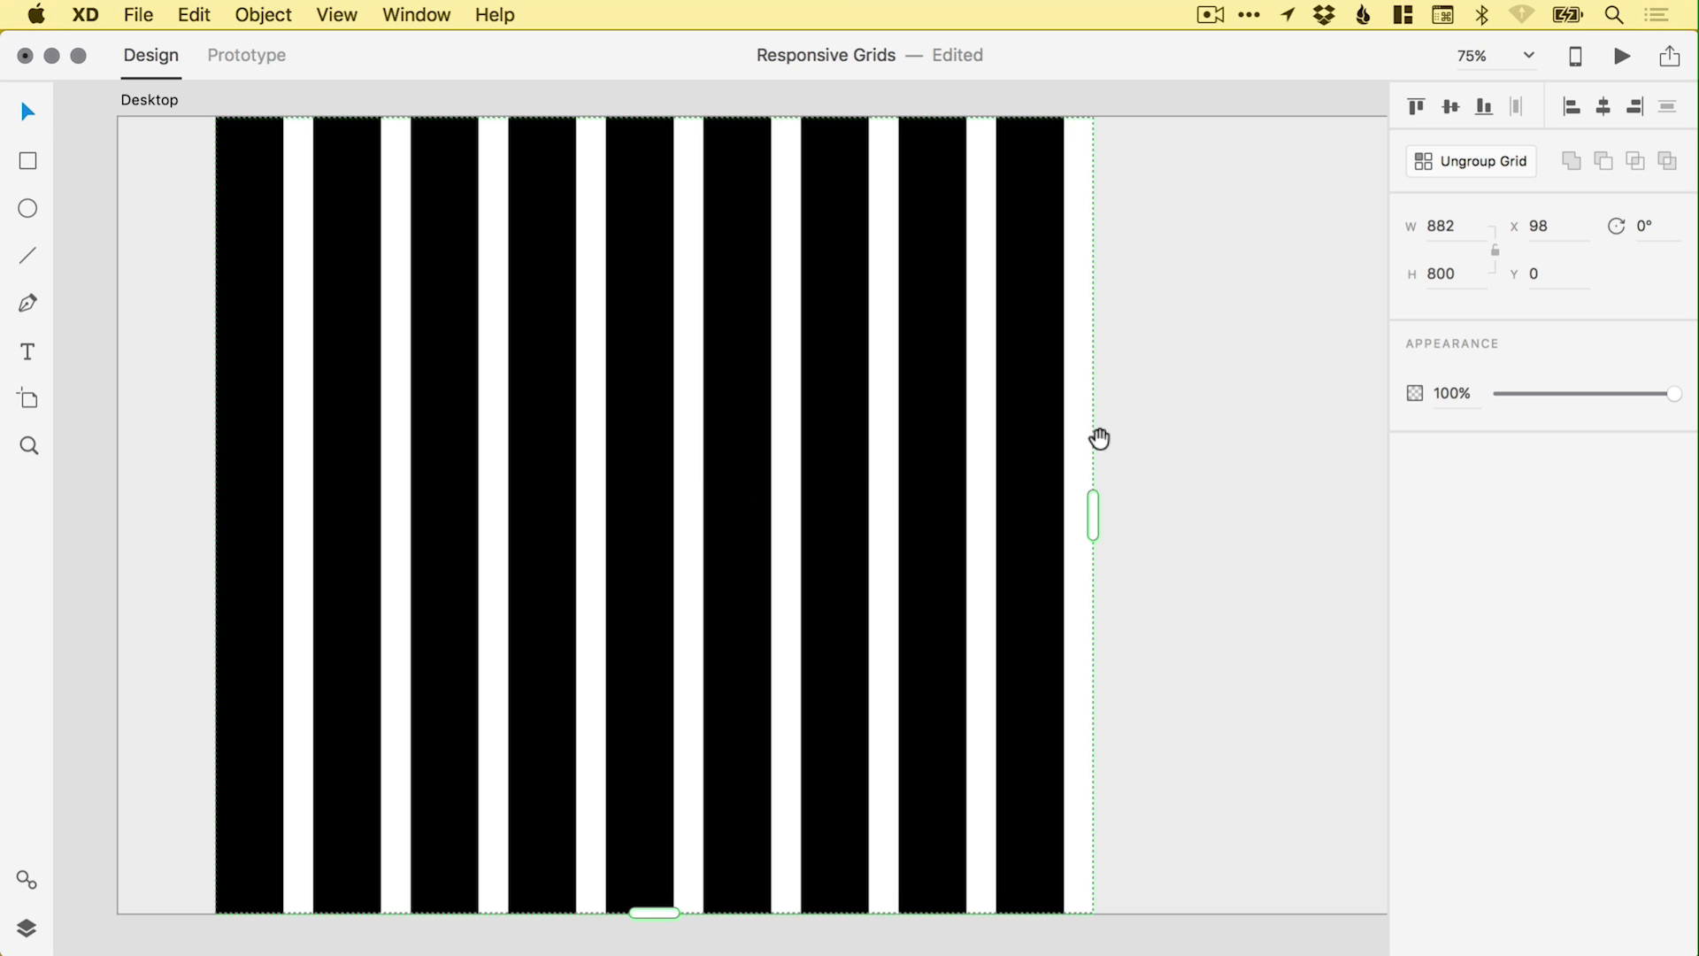
left_click_drag(1099, 438, 1068, 442)
left_click_drag(1062, 518, 1324, 529)
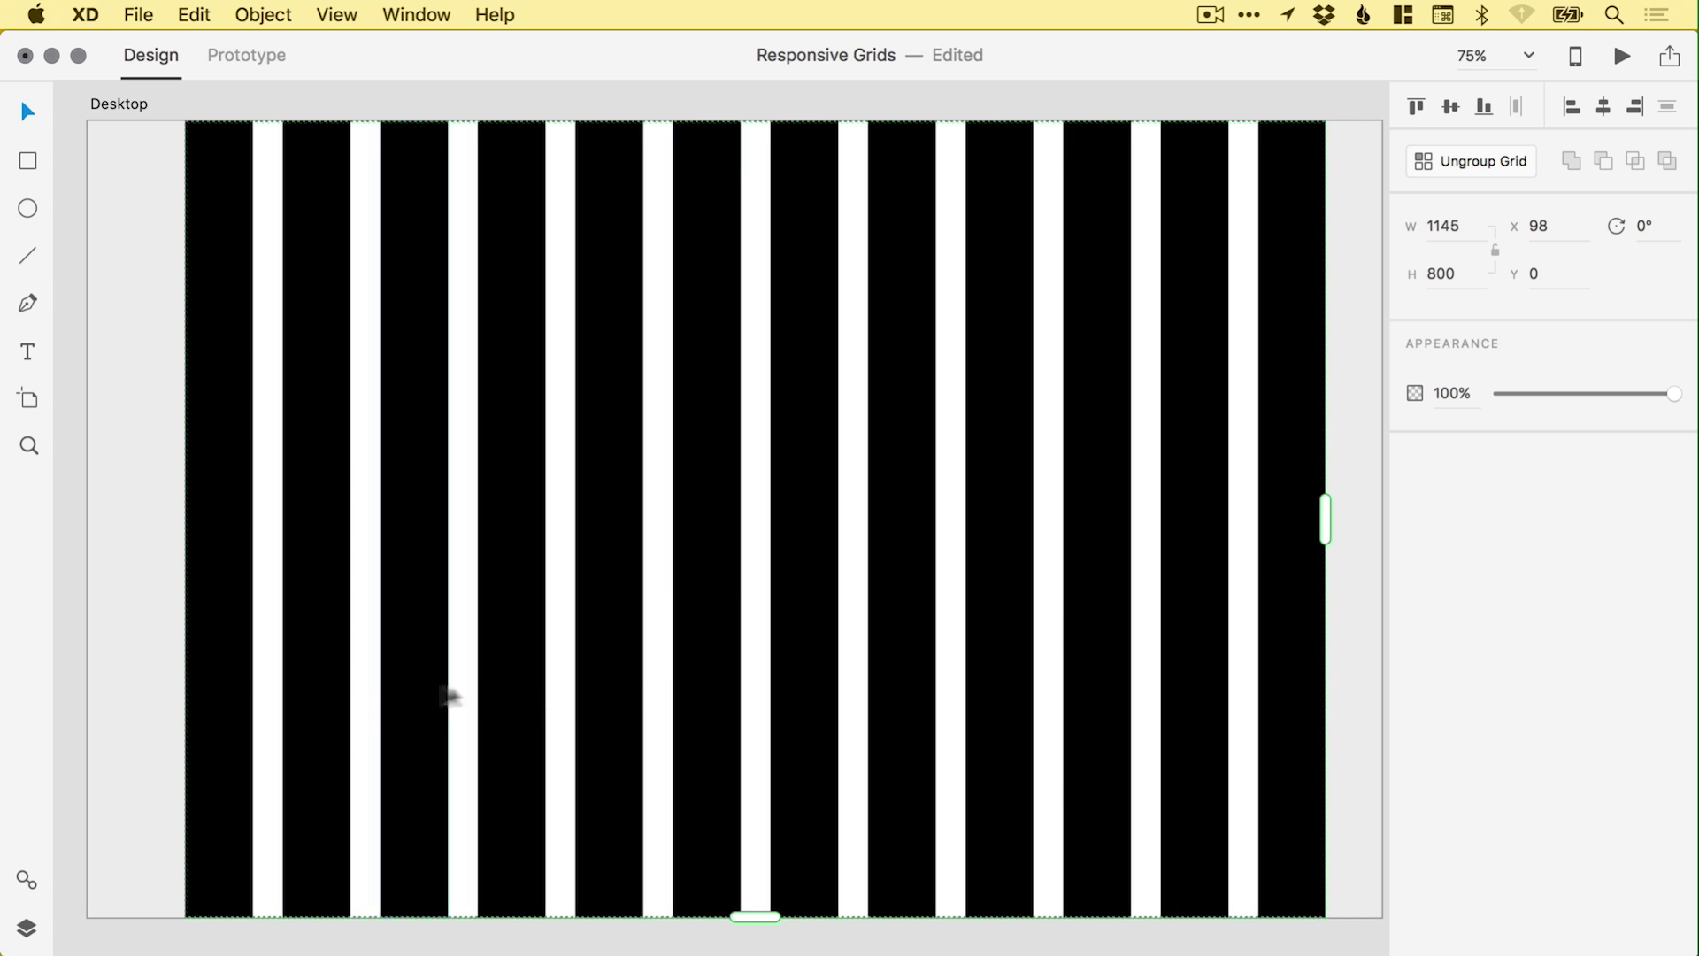
key("z")
left_click_drag(1295, 477, 1346, 568)
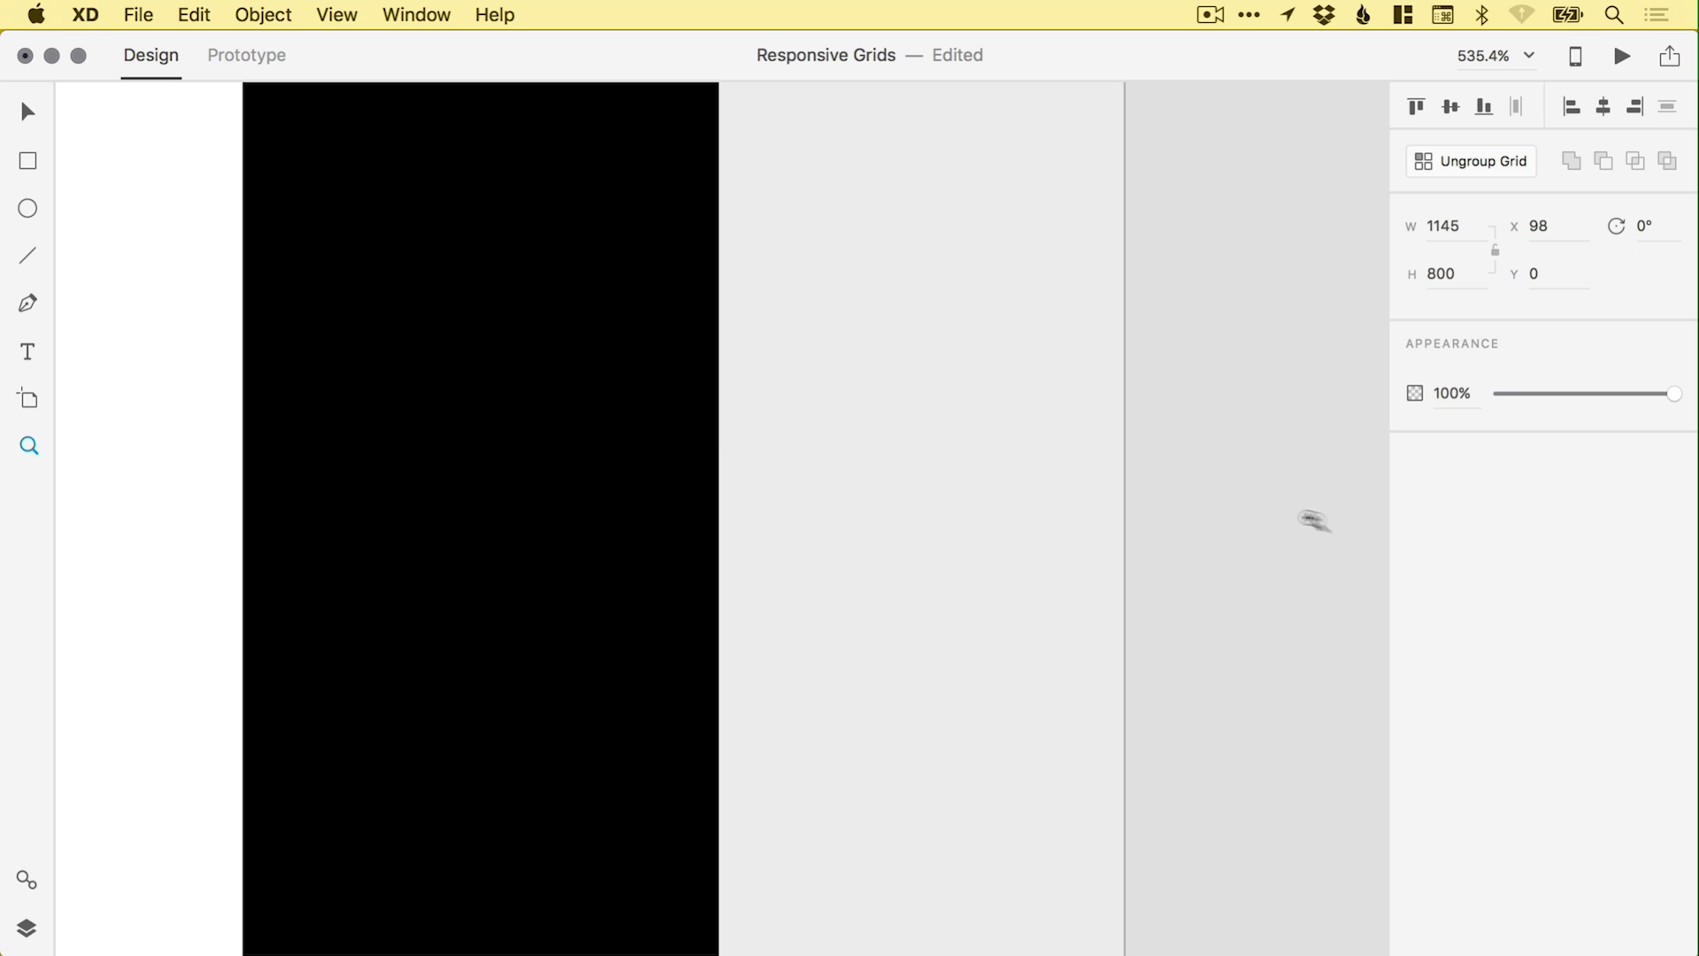
mouse_move(718, 482)
left_mouse_down()
mouse_move(755, 481)
mouse_move(726, 483)
left_mouse_up()
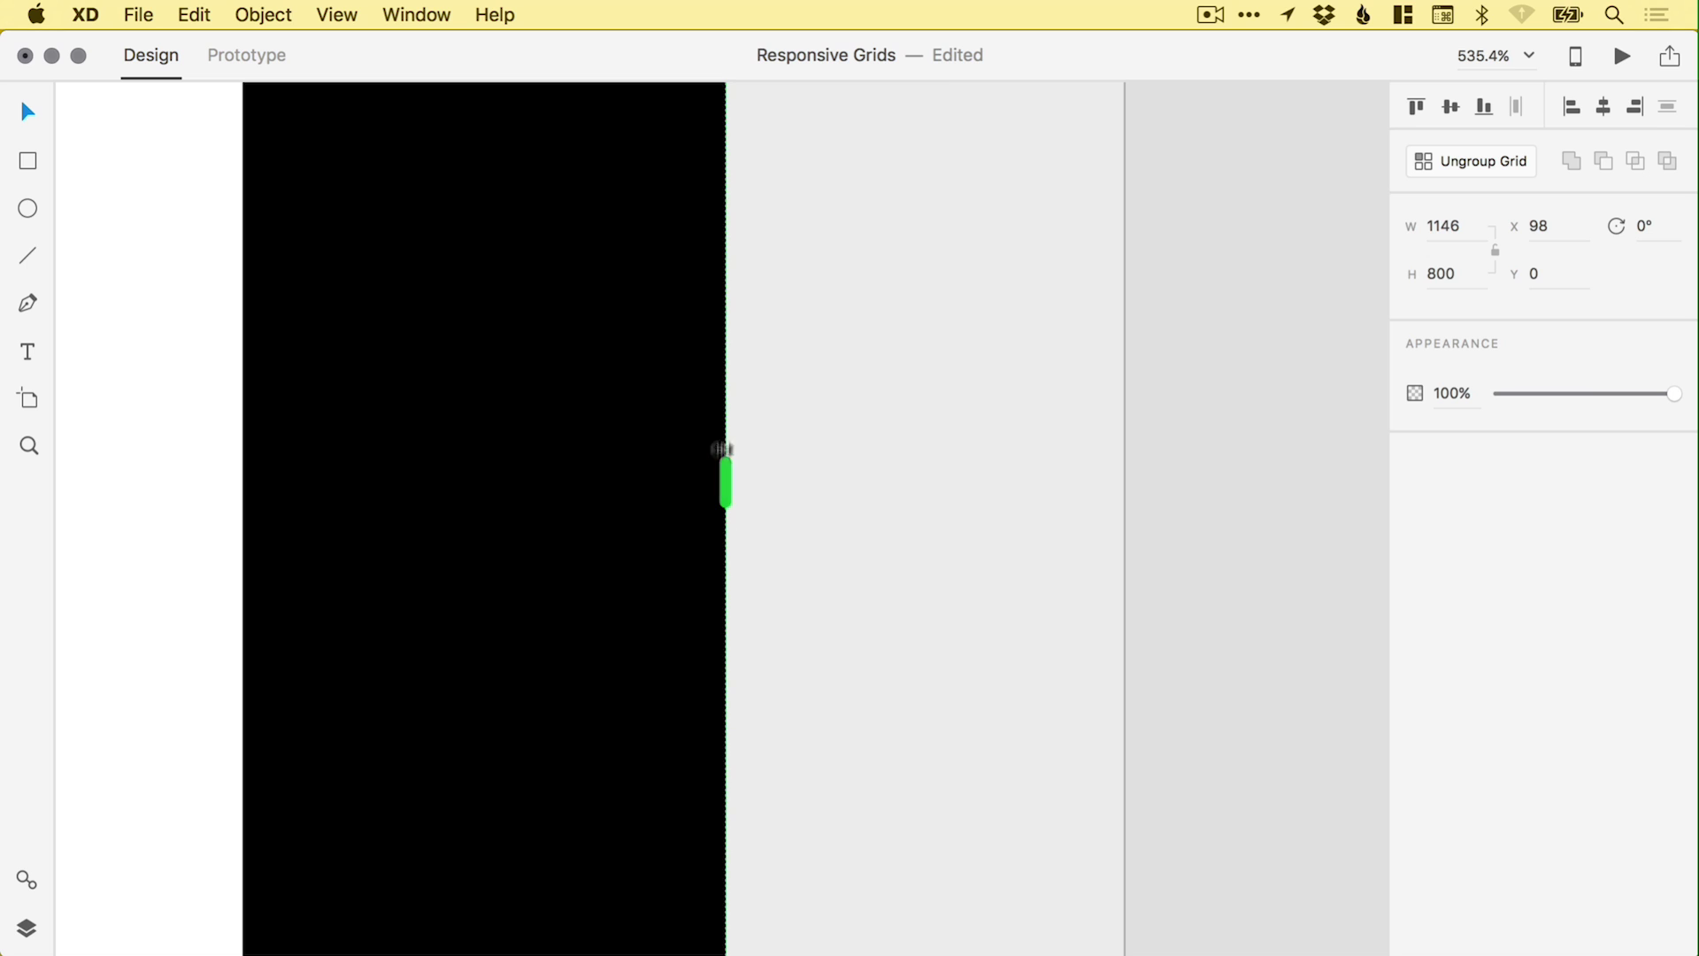
- Centre the Desktop grid horizontally, set its opacity to 3%, and lock it
key("super+0")
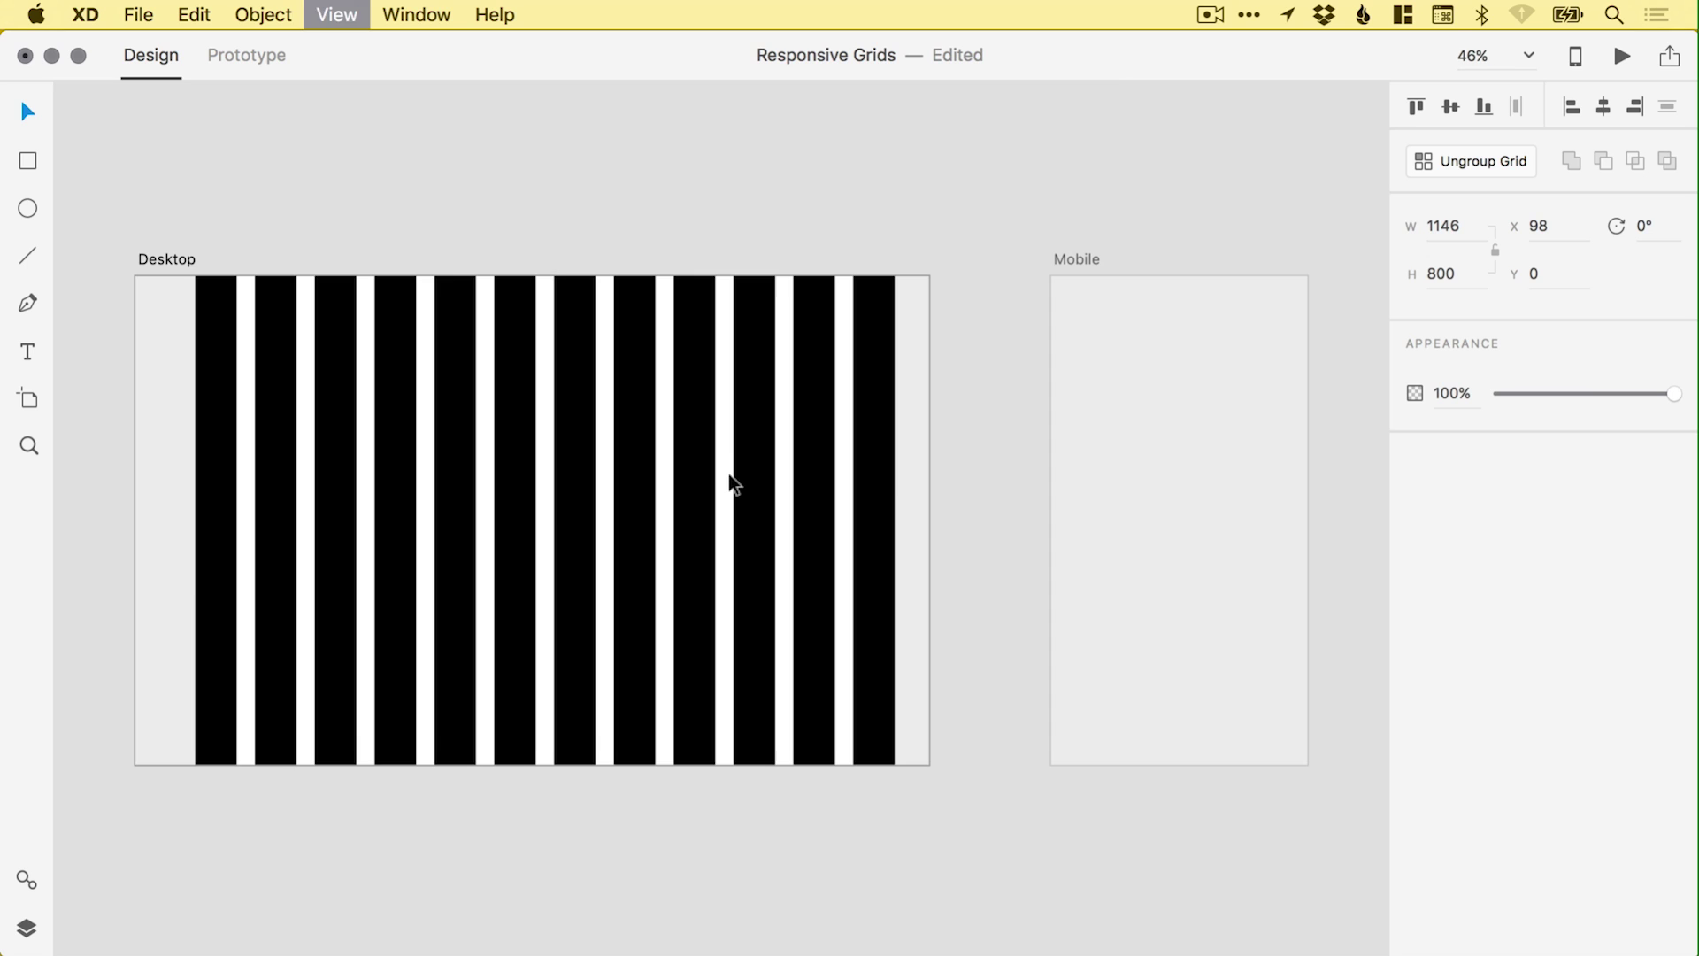
left_click(607, 225)
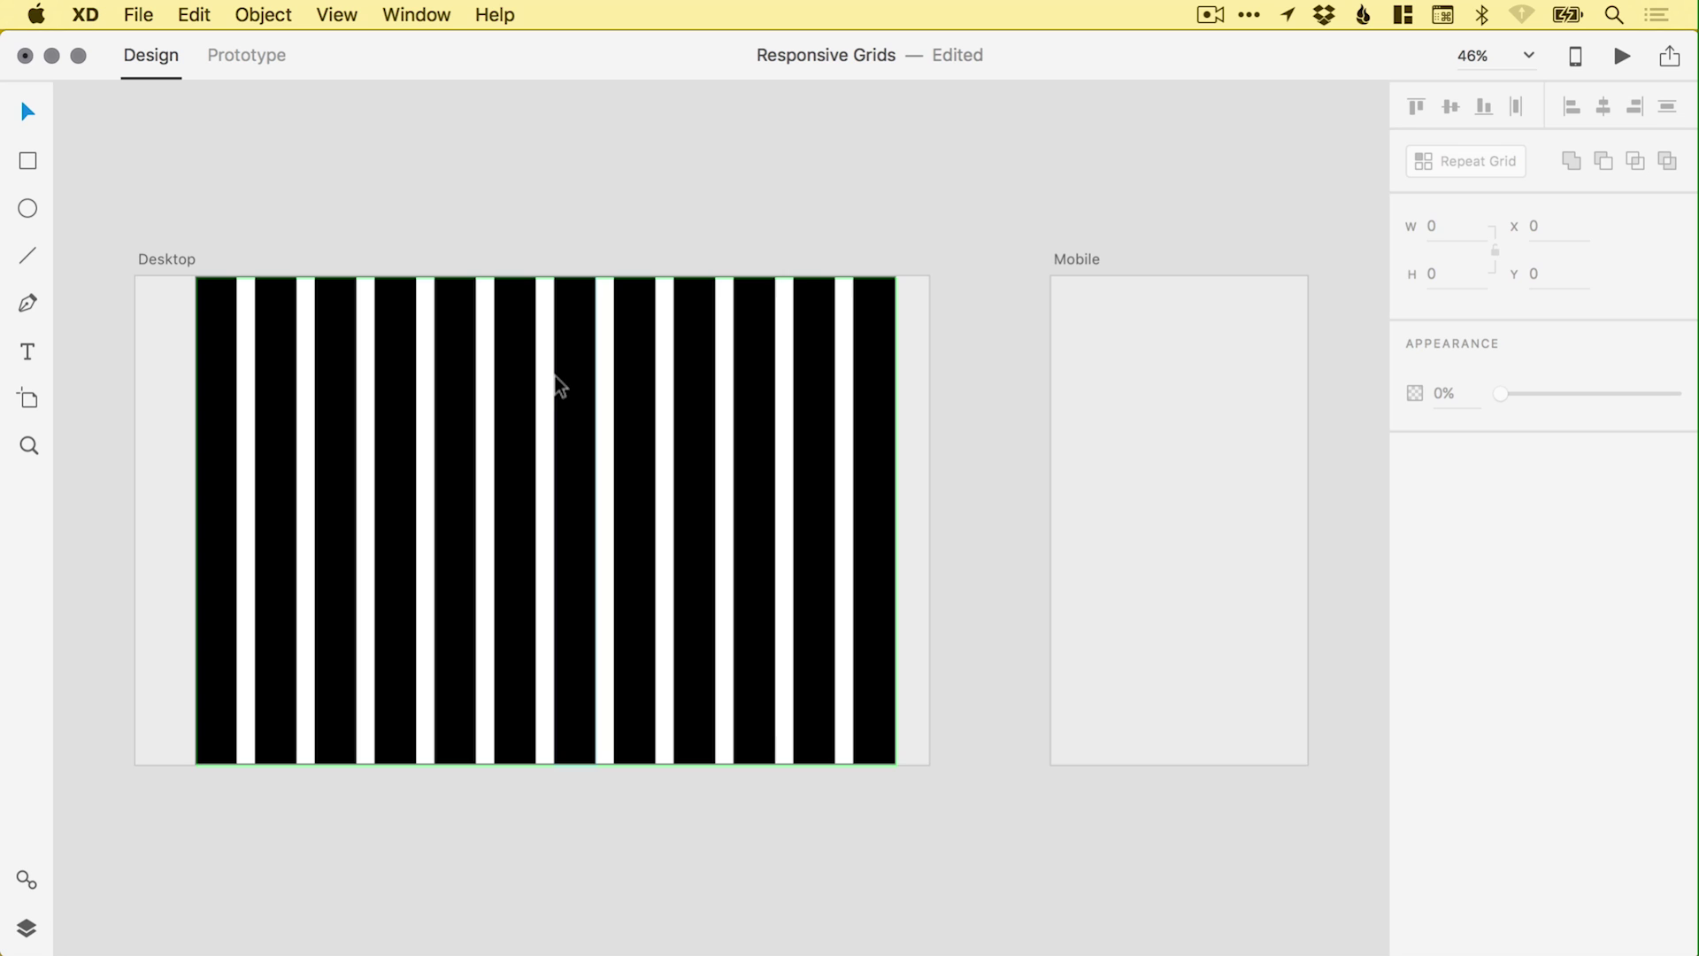
left_click(567, 363)
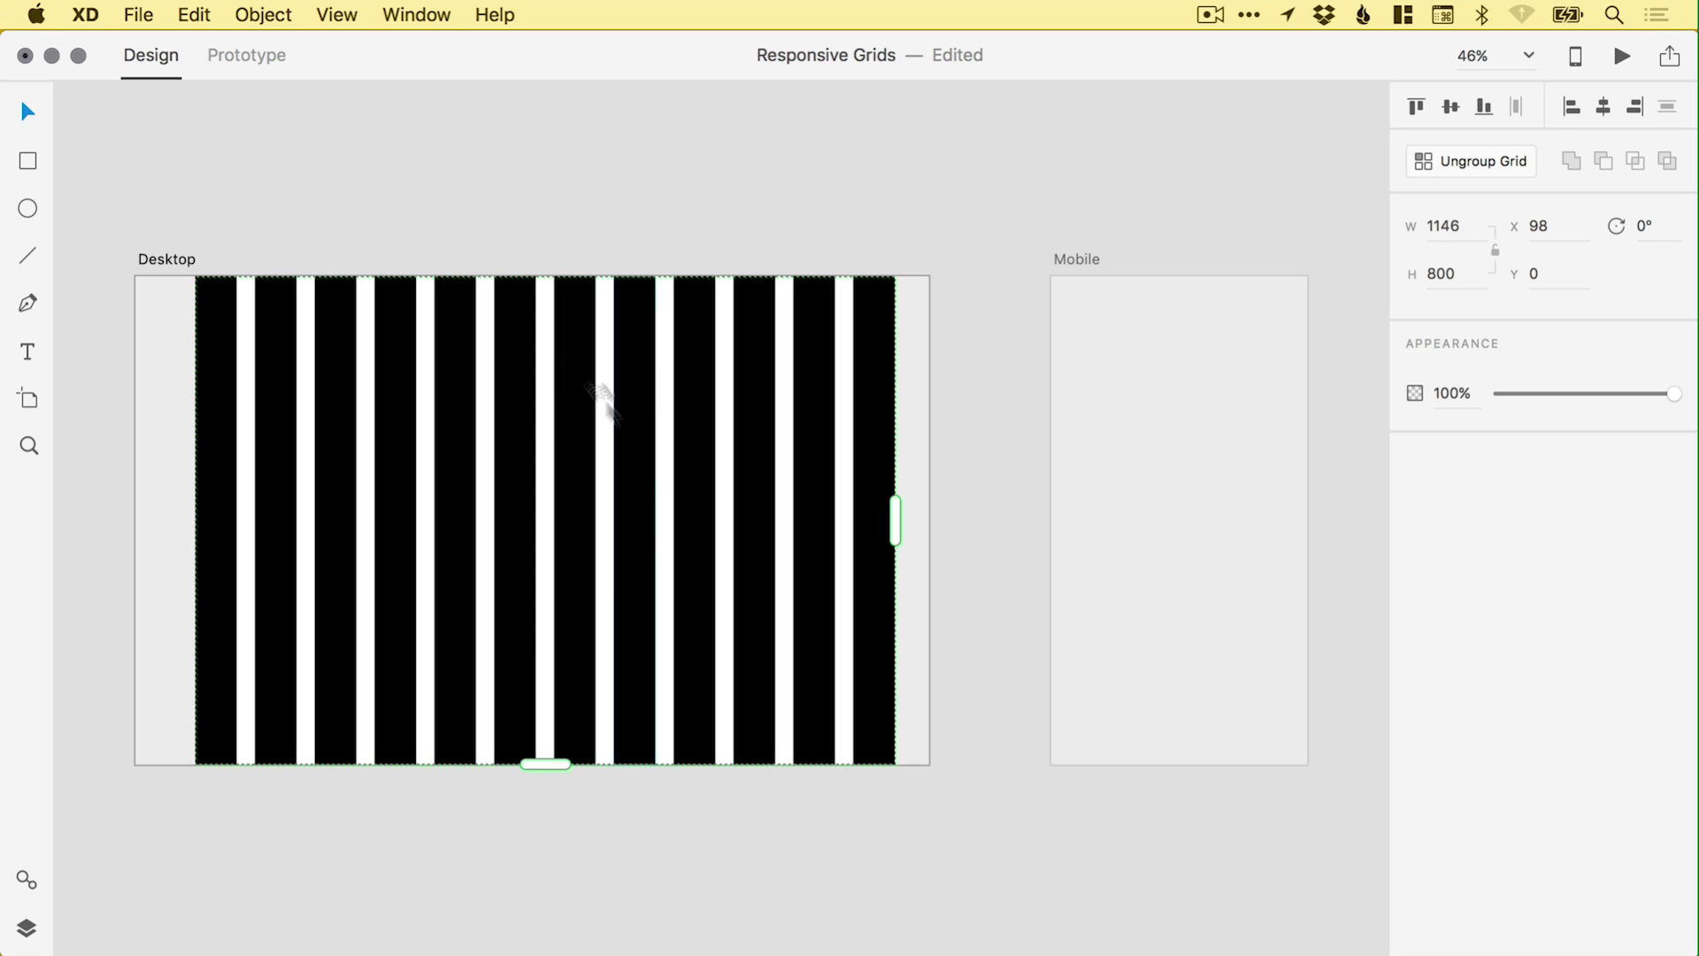
left_click(1605, 108)
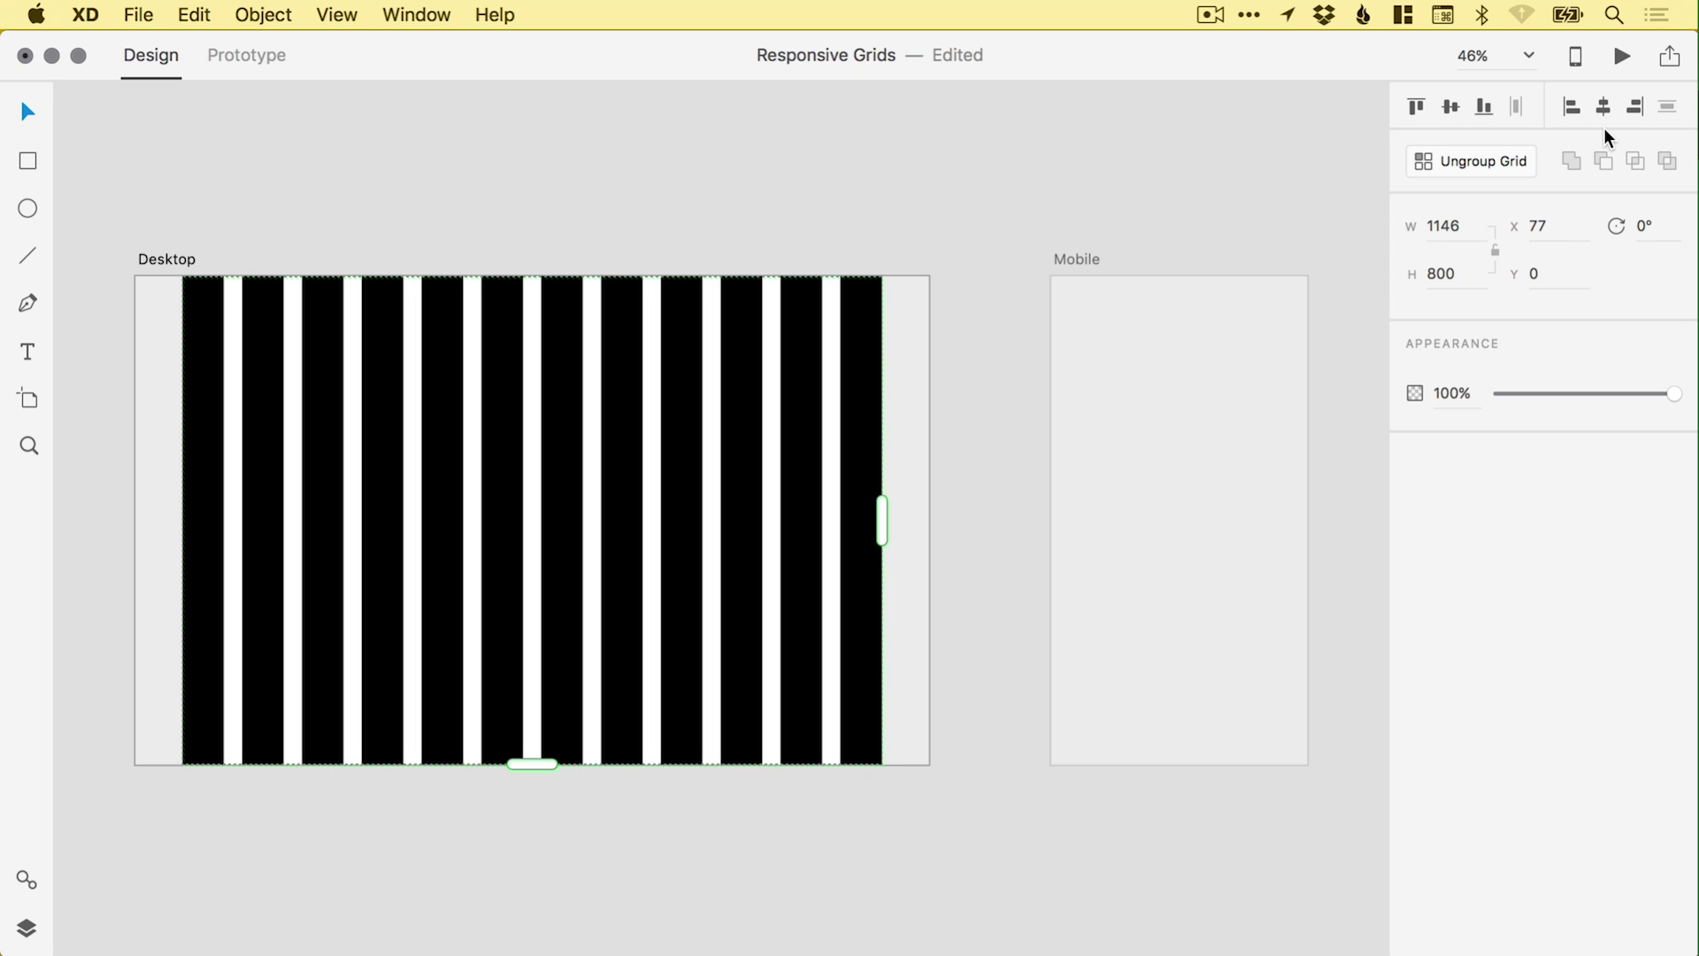
left_click_drag(1651, 398, 1505, 389)
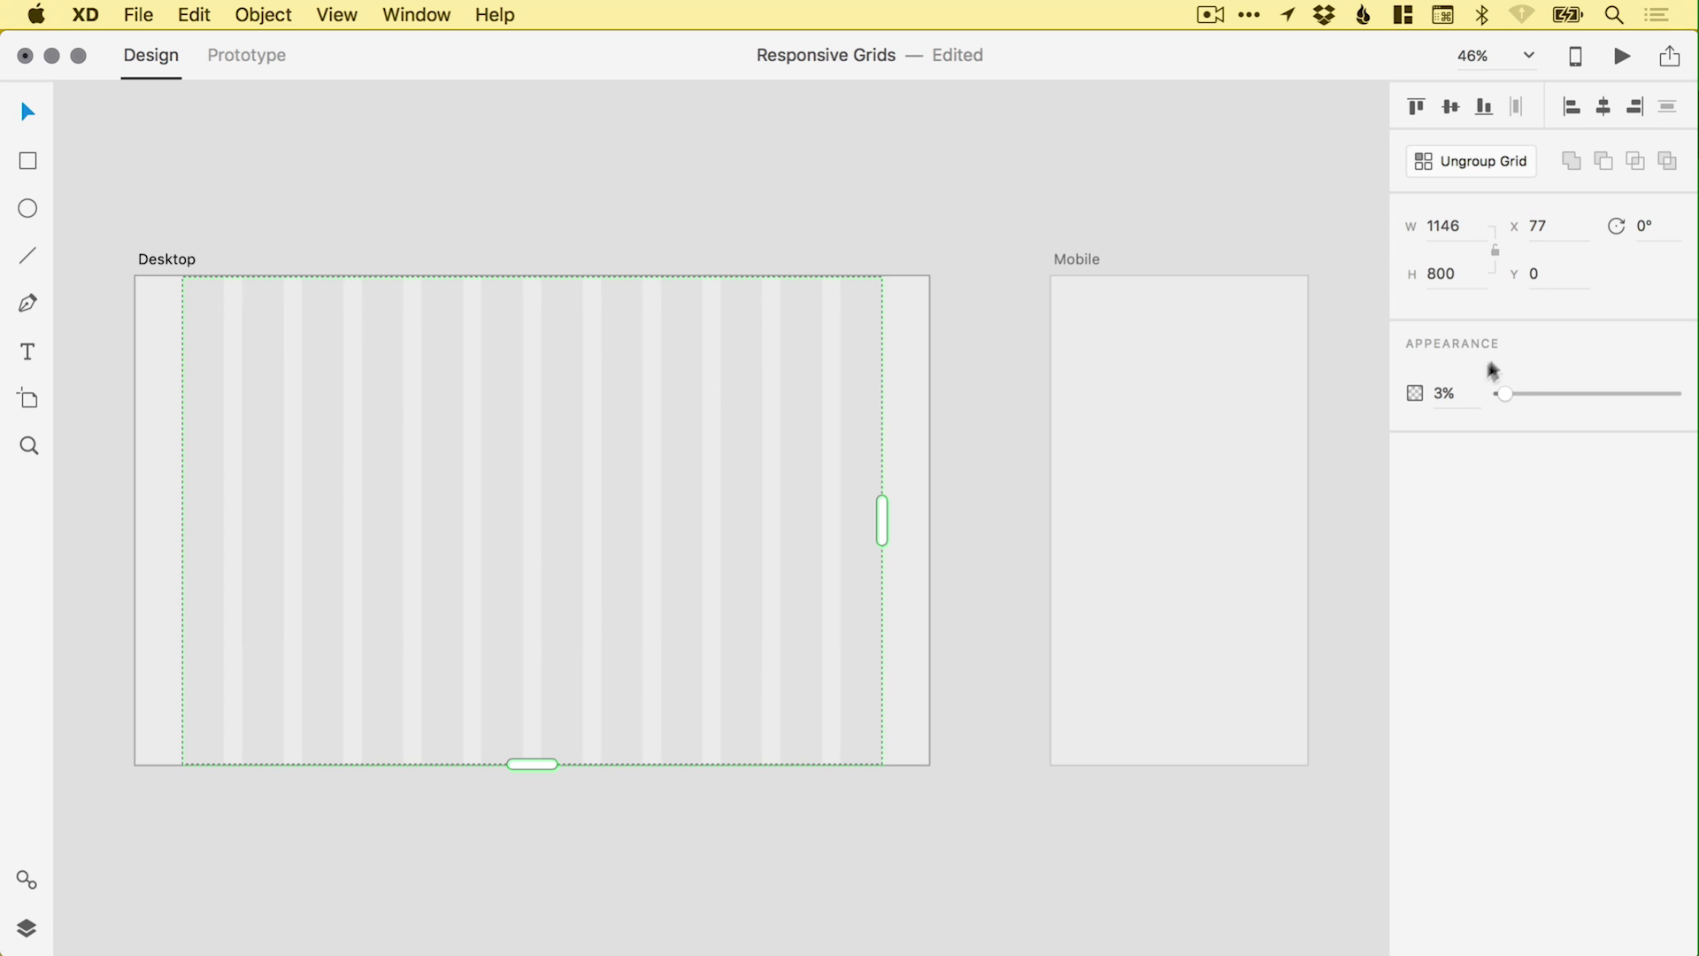
left_click(262, 15)
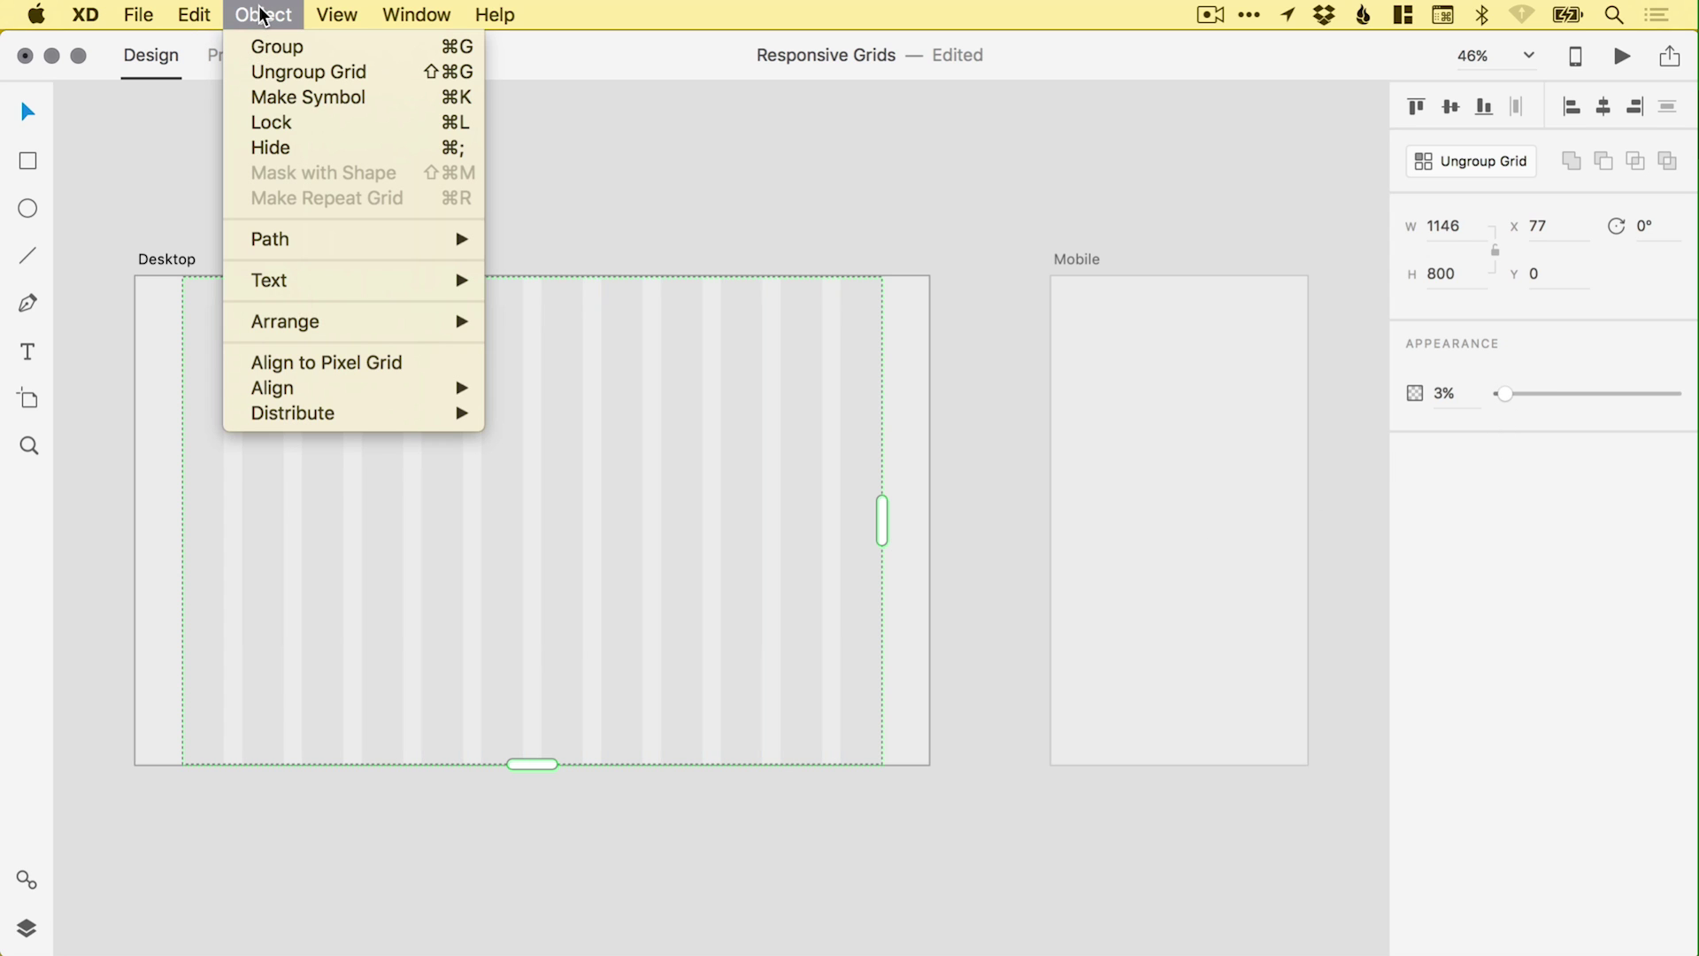
left_click(293, 122)
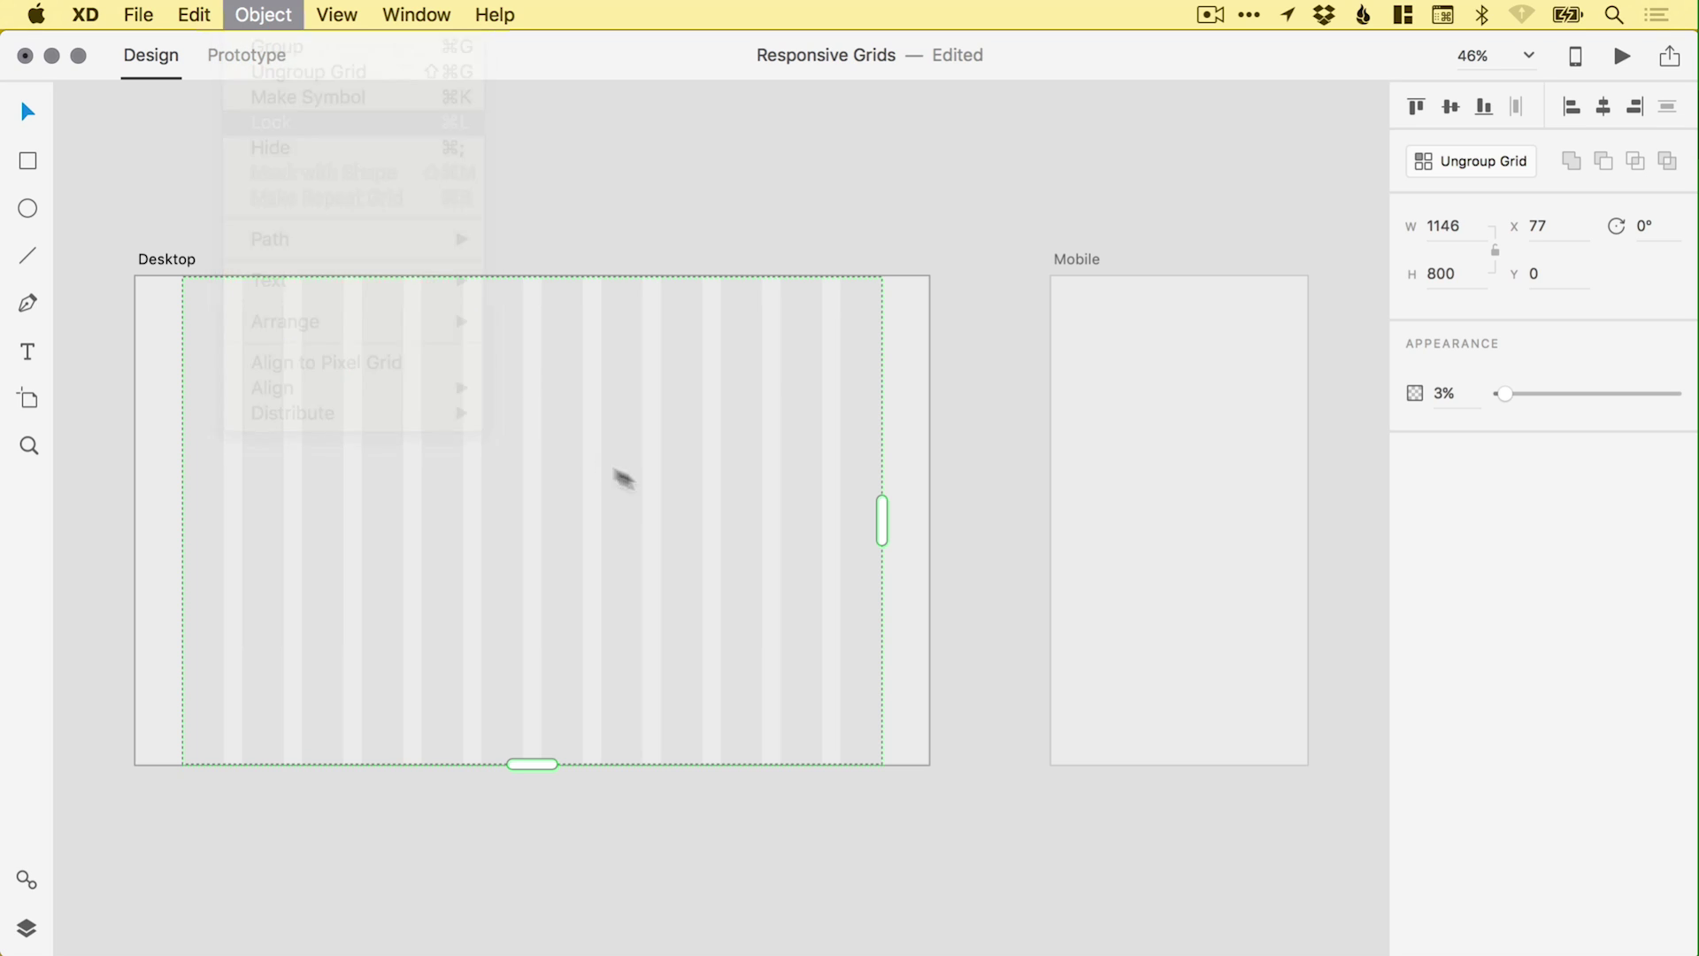
- Rename the Repeat Grid 1 layer to 'Grid' in the Layers panel
left_click(28, 926)
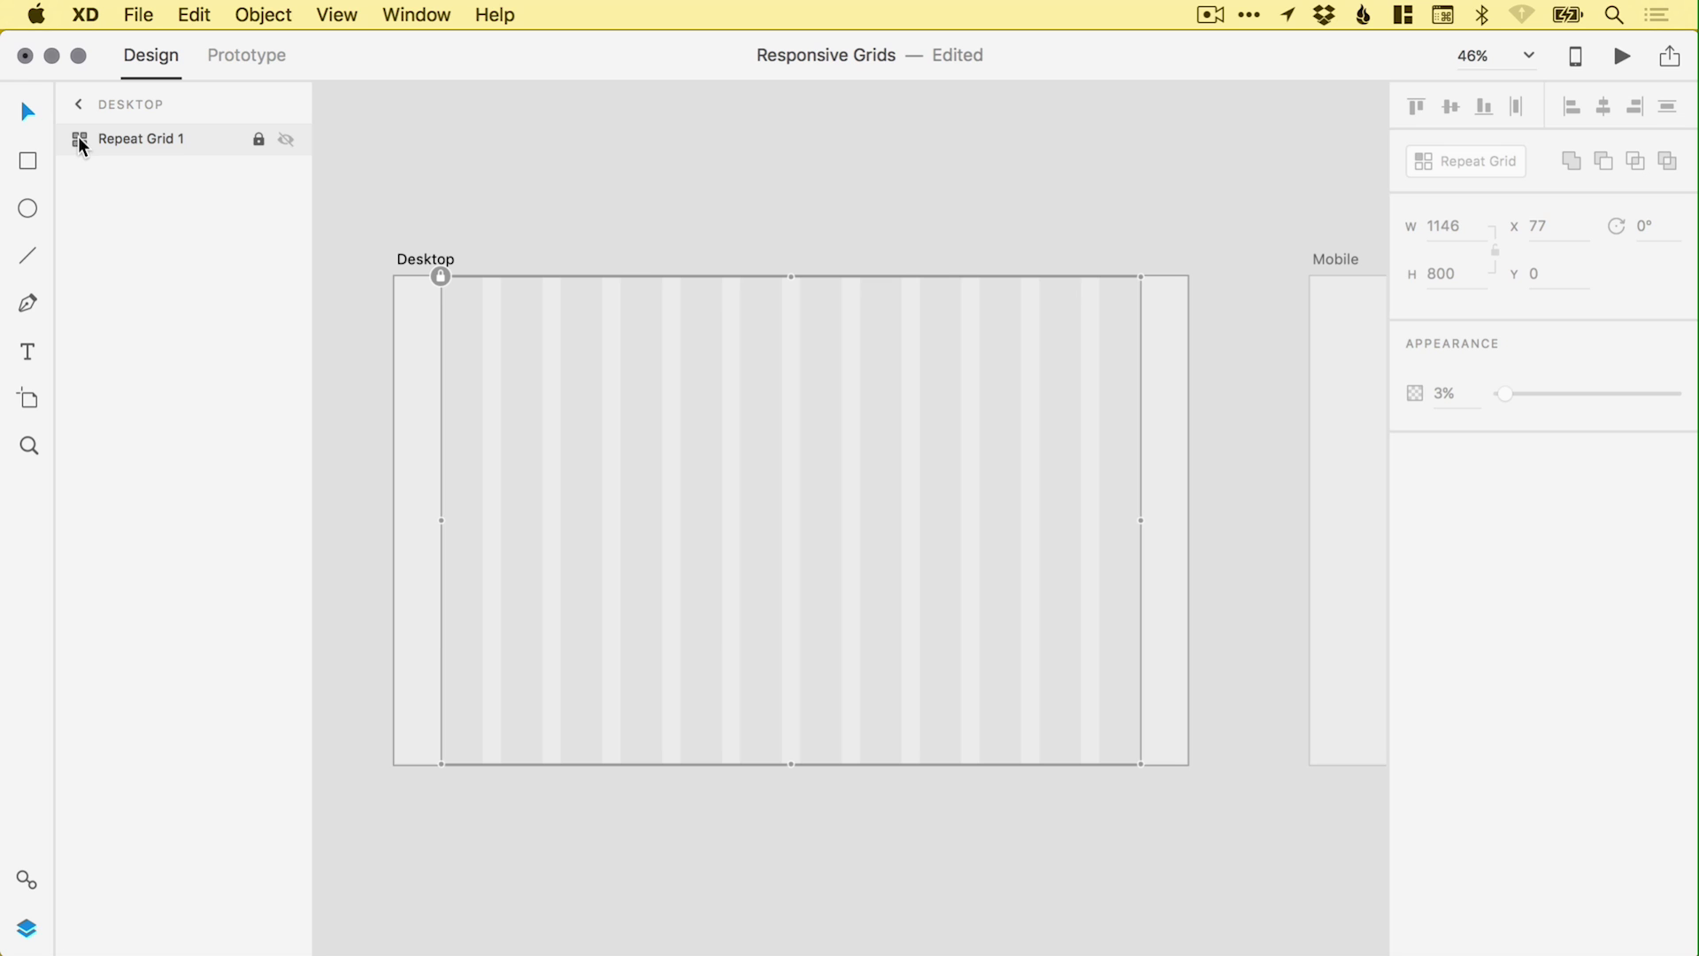
double_click(140, 135)
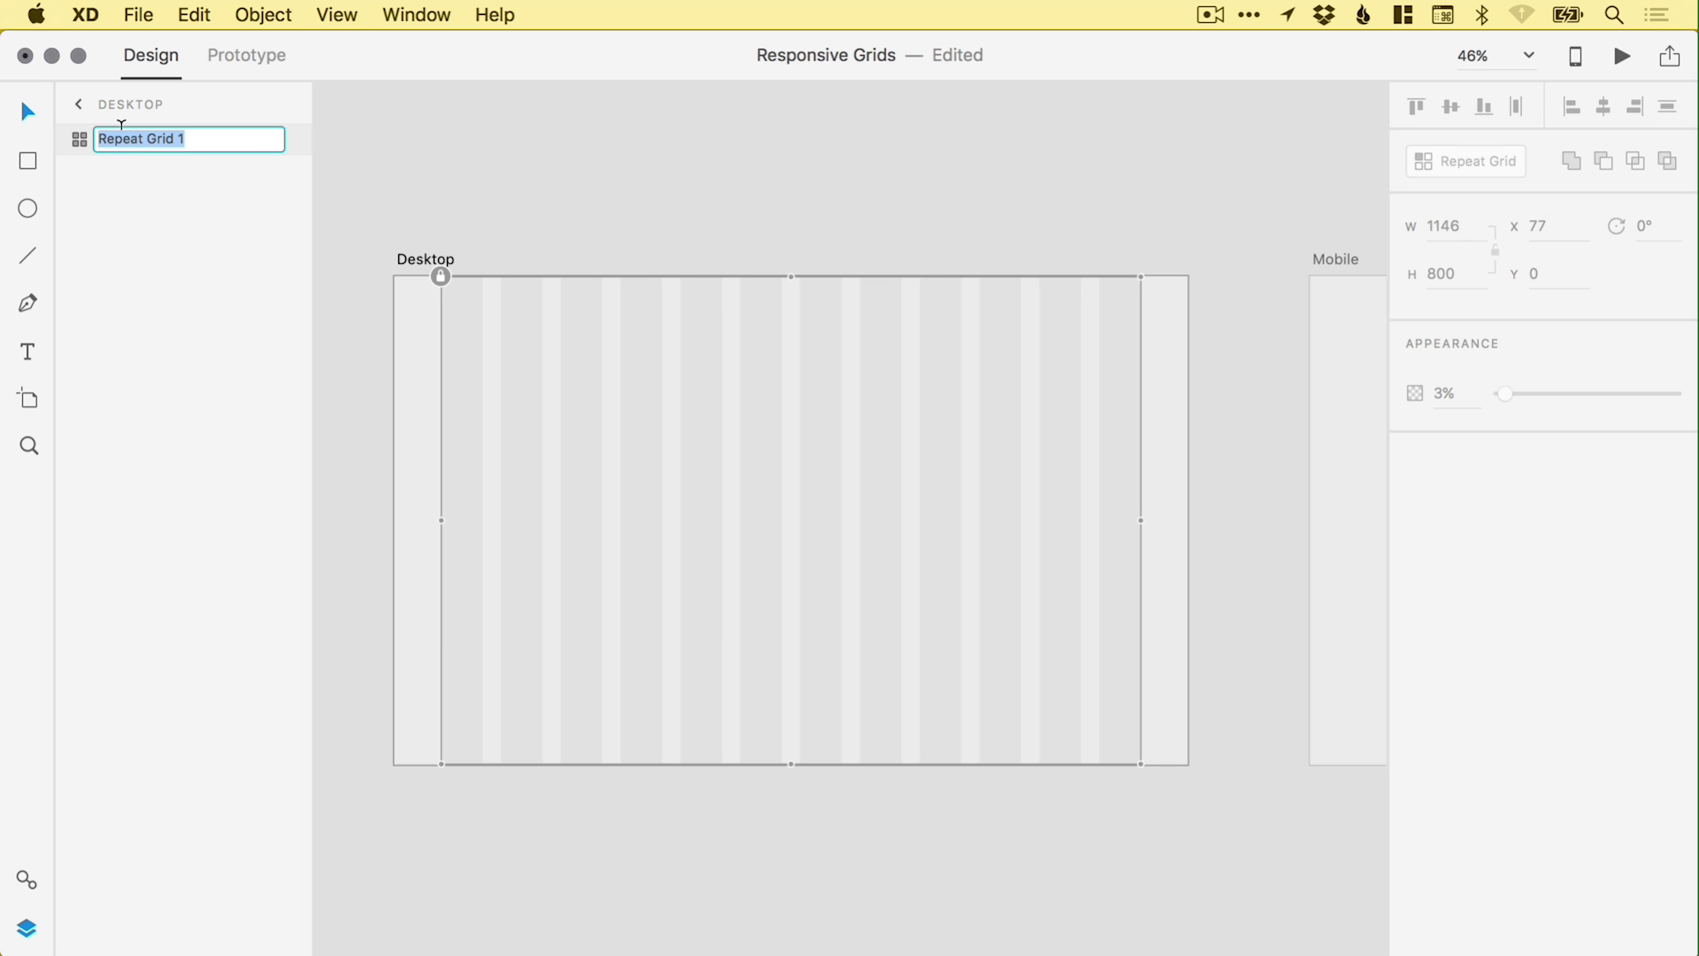
type("Grid")
key("Return")
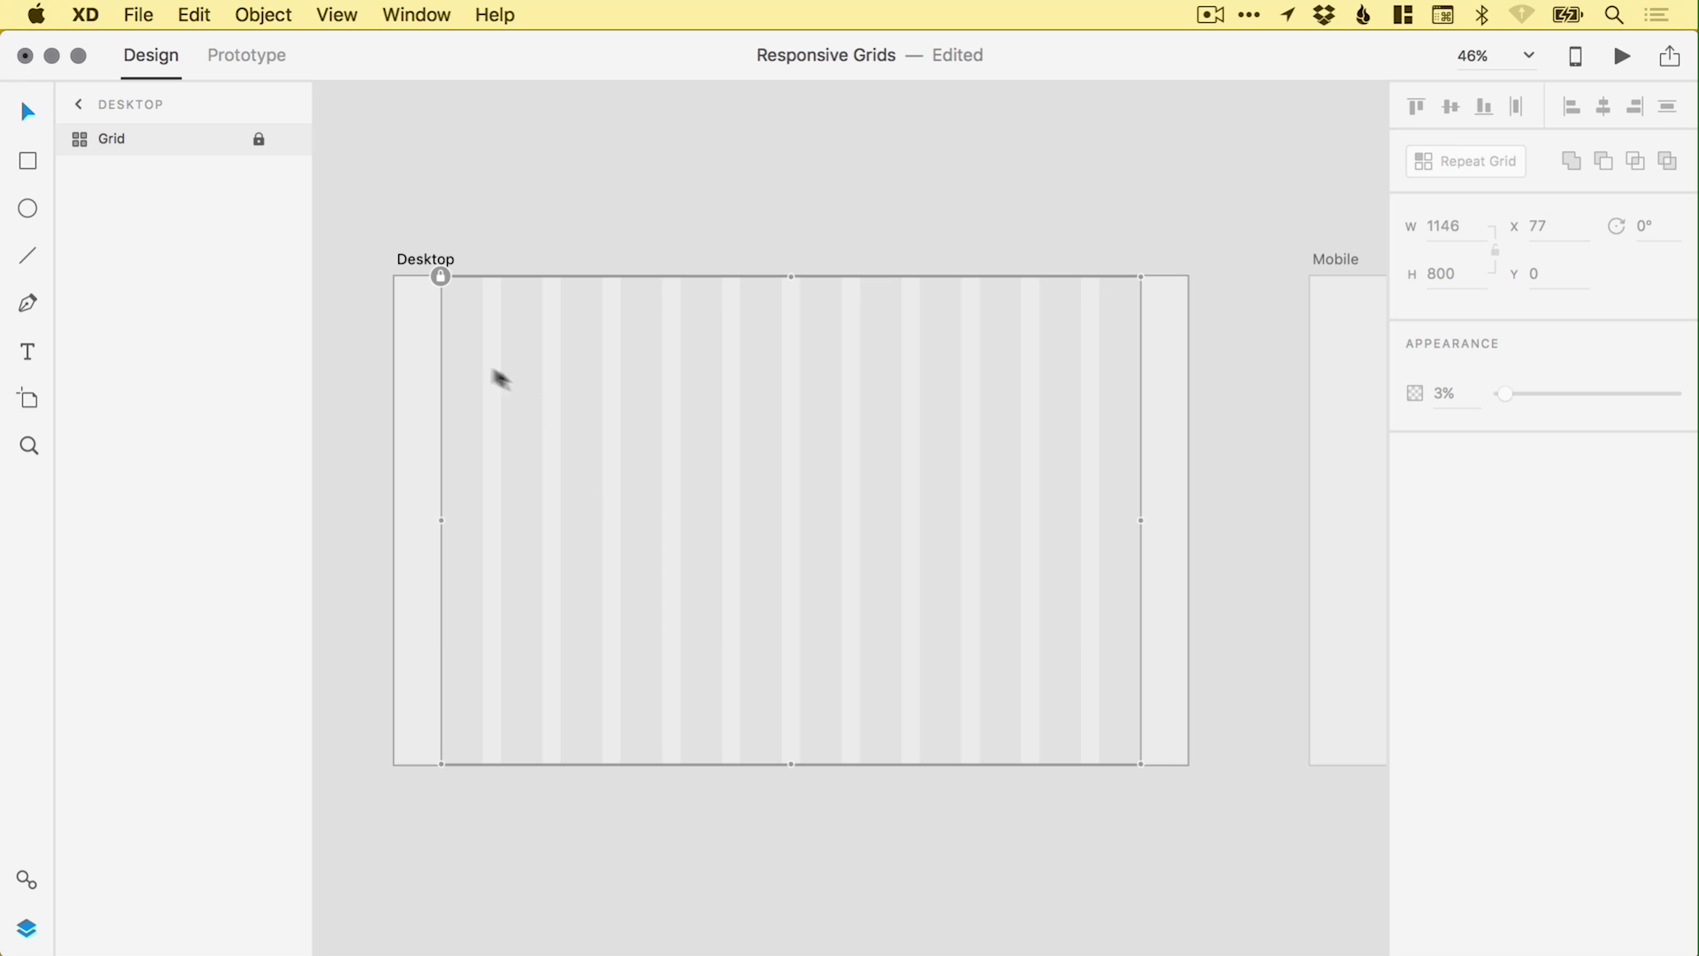
left_click(27, 929)
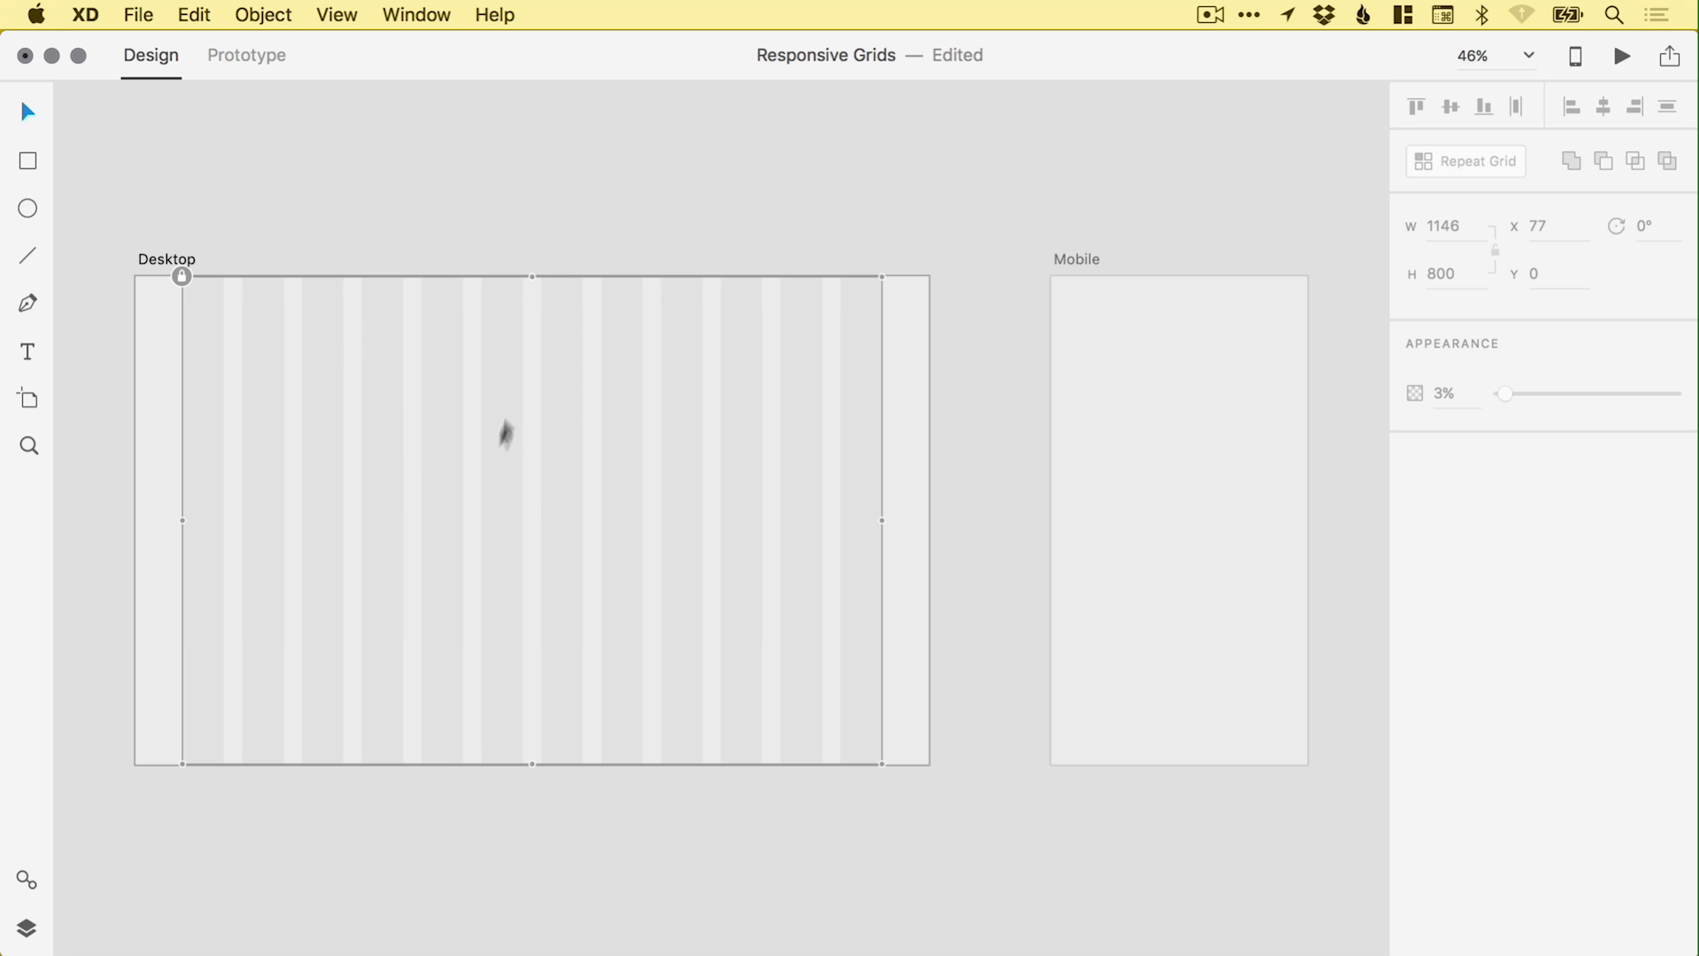
- Reselect the grid and confirm it is locked in the Object menu
left_click(645, 203)
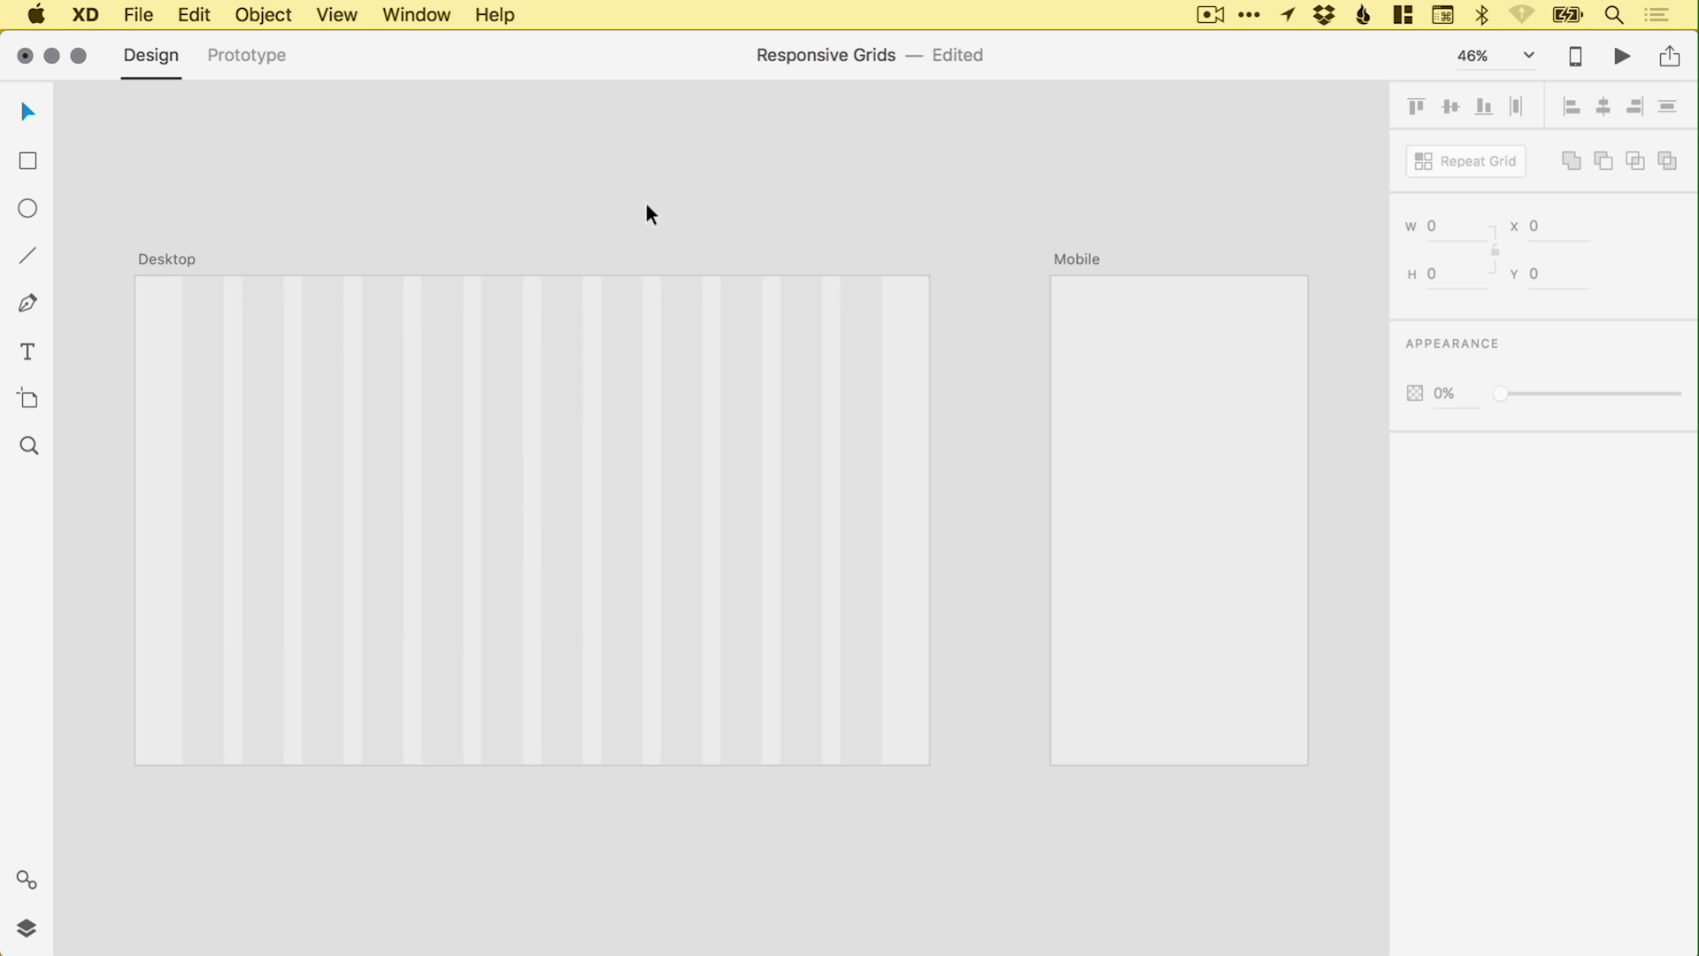
left_click(620, 455)
left_click(268, 12)
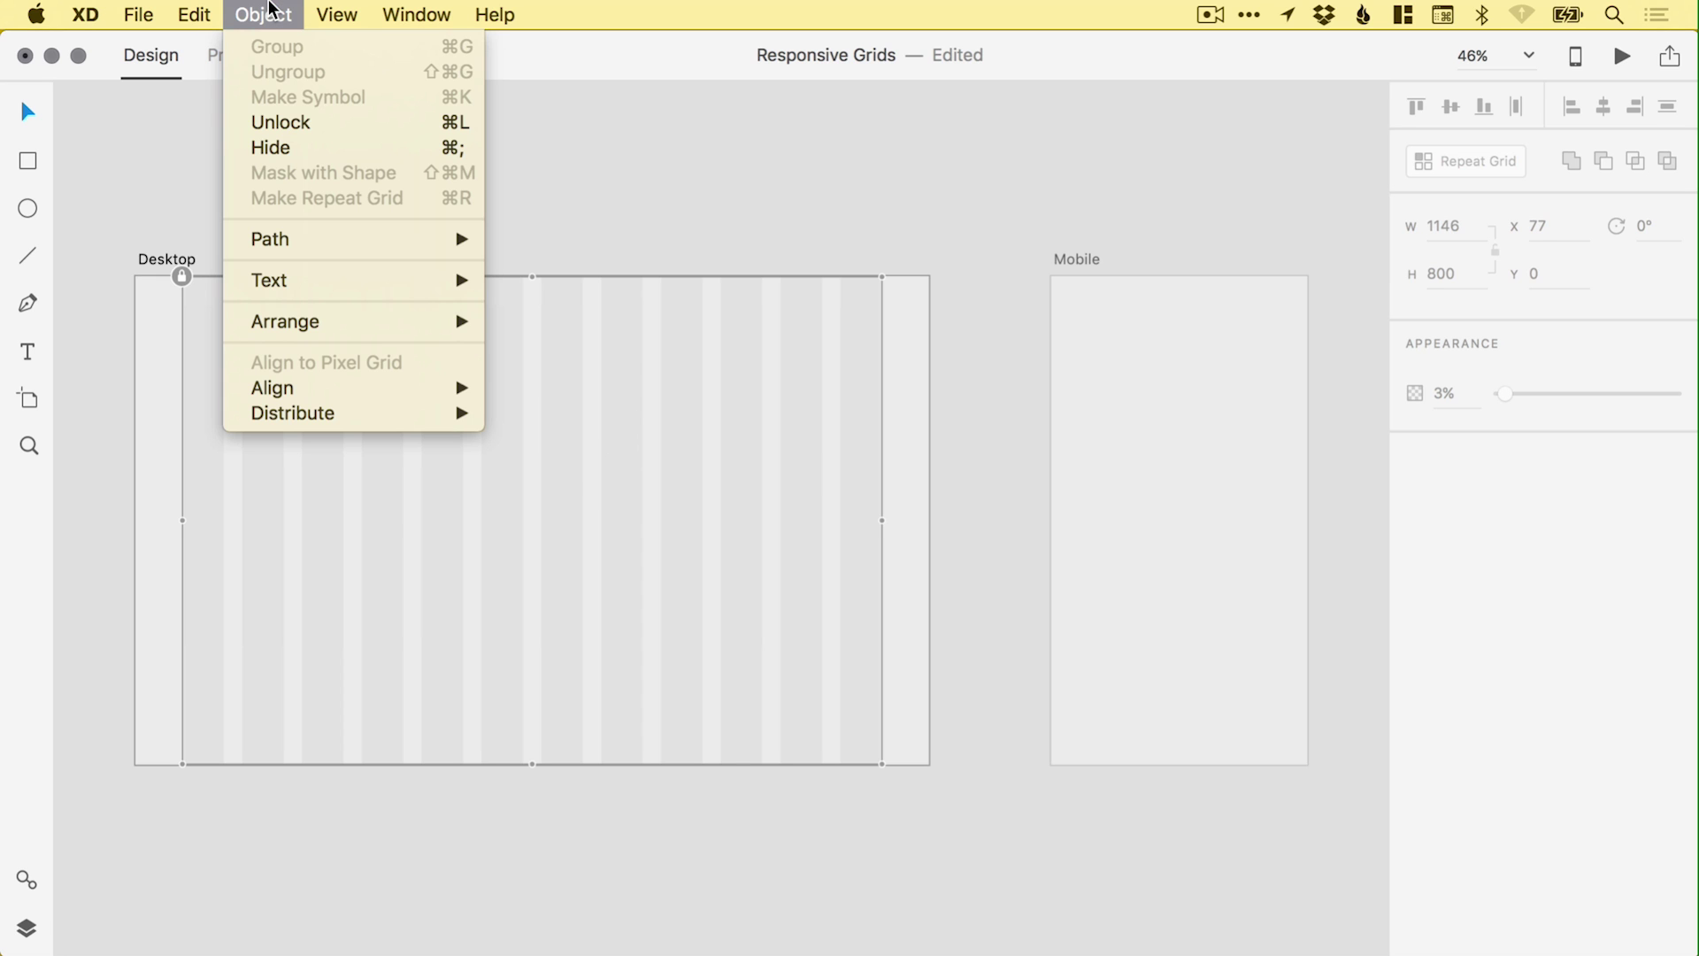
left_click(255, 15)
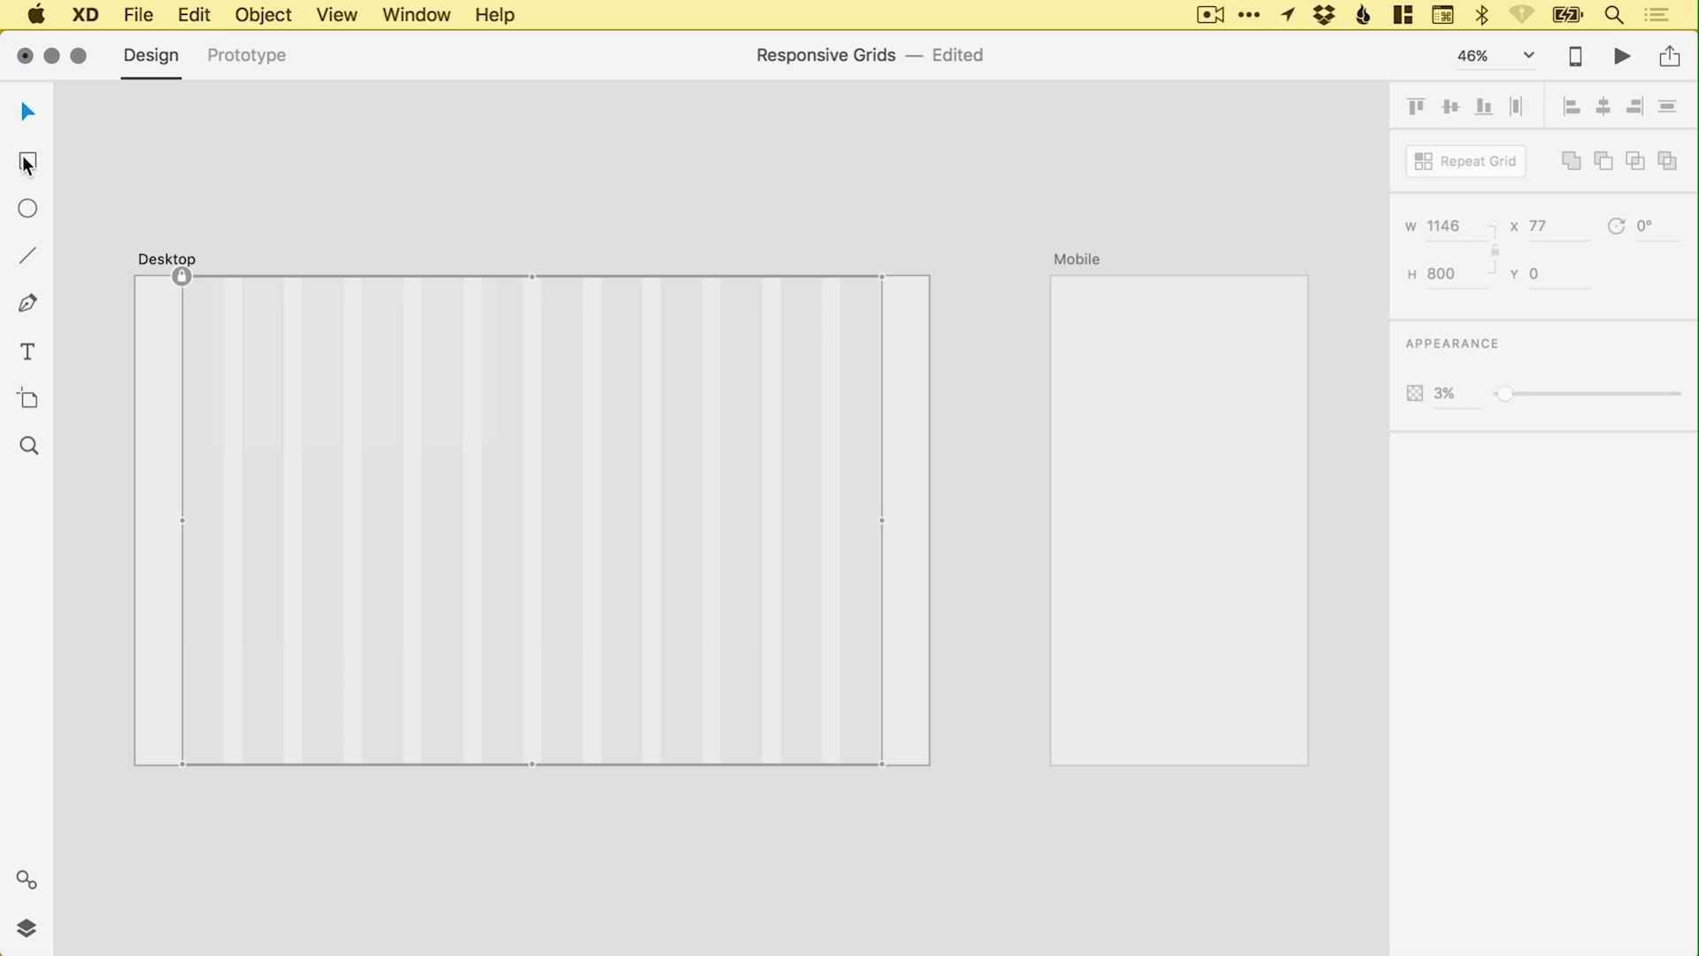
- Draw a rectangle in the Mobile artboard with no border and a black #000000 fill
left_click_drag(1075, 323, 1133, 627)
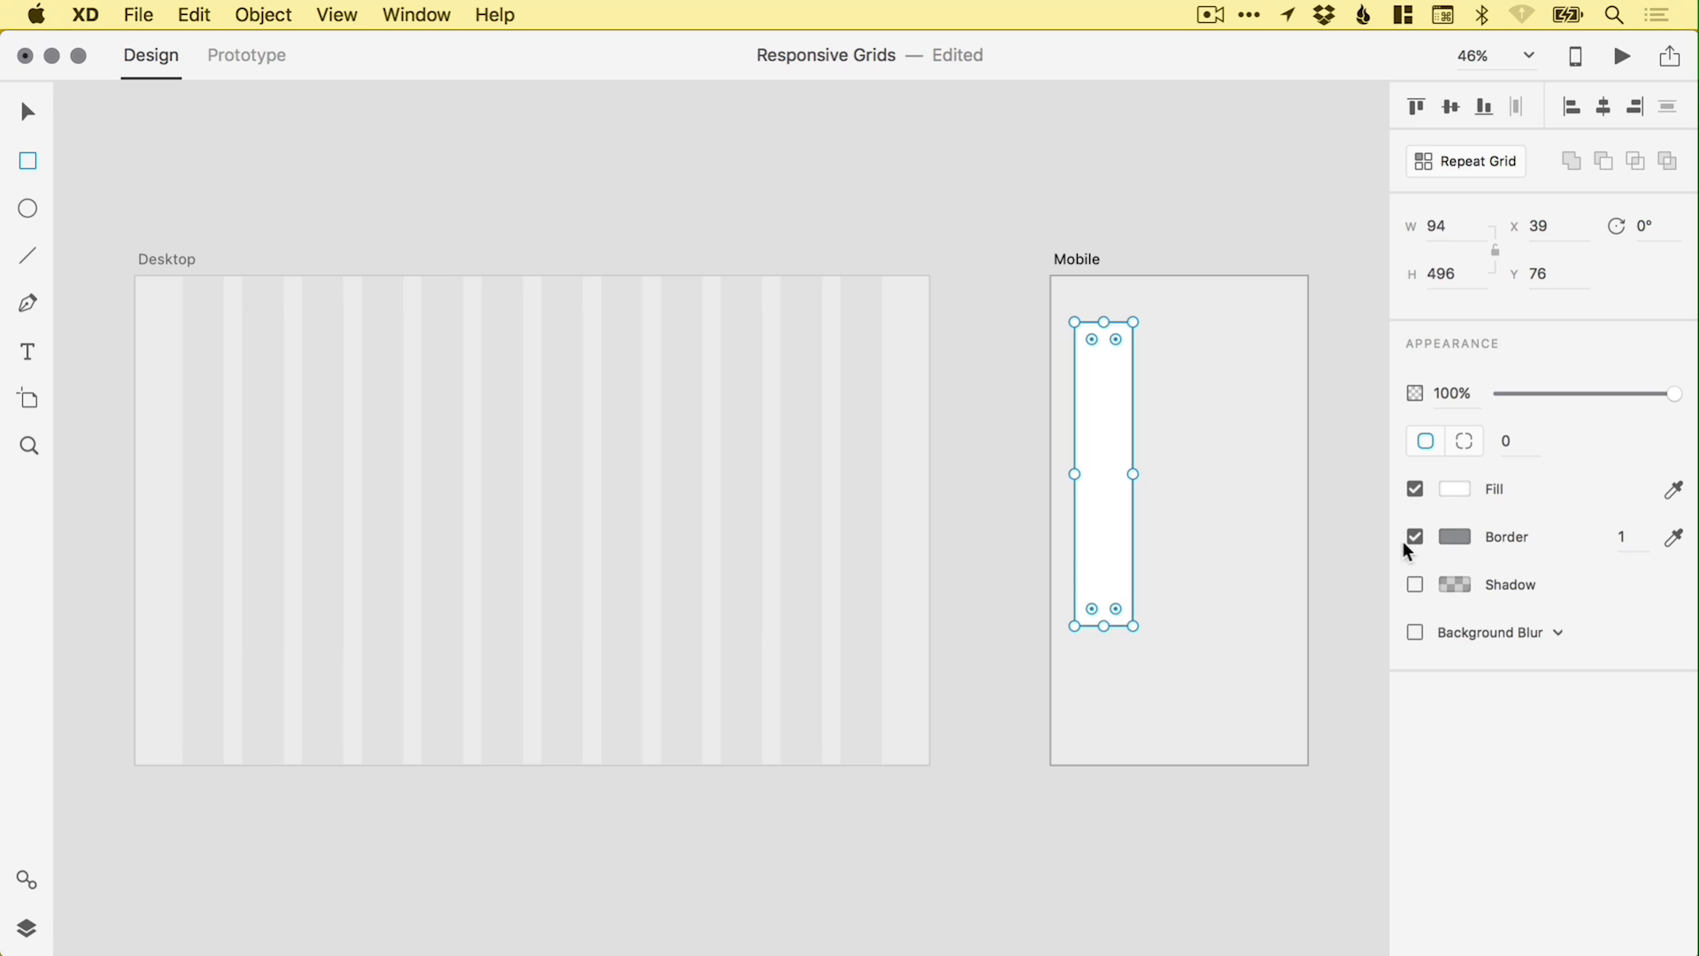
left_click(1415, 537)
left_click(1455, 490)
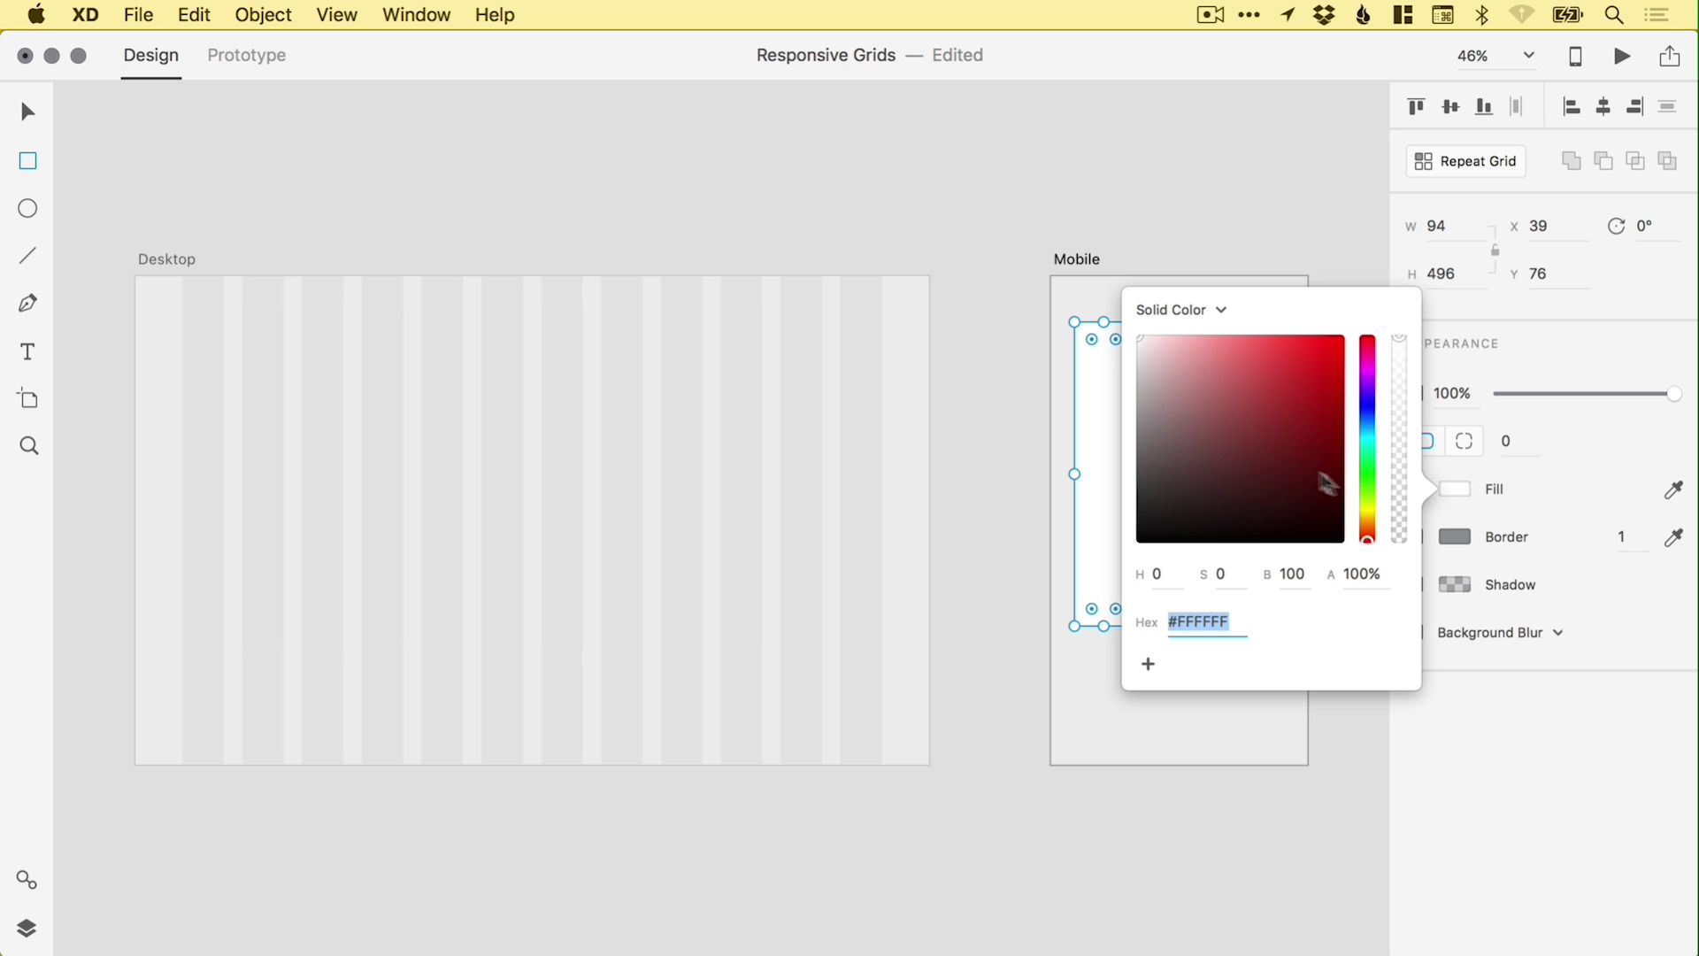
left_click_drag(1229, 517, 1131, 581)
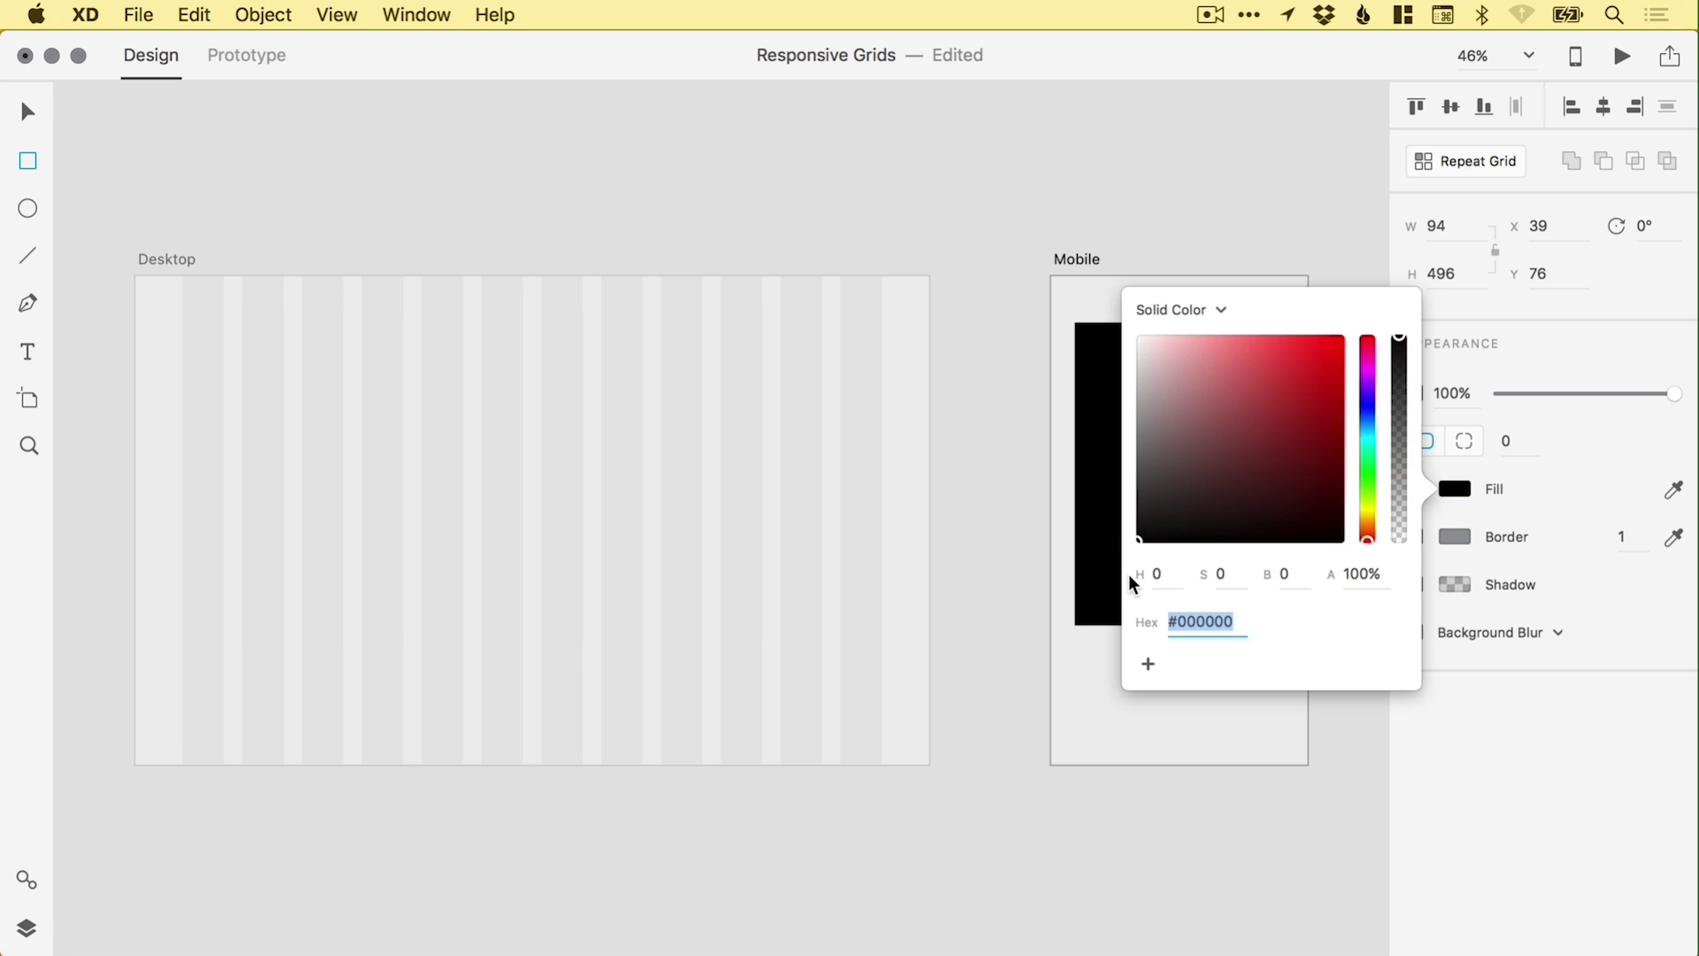
- Size the rectangle to 50 × 800 and move it to the artboard's top at Y 0
left_click(1446, 224)
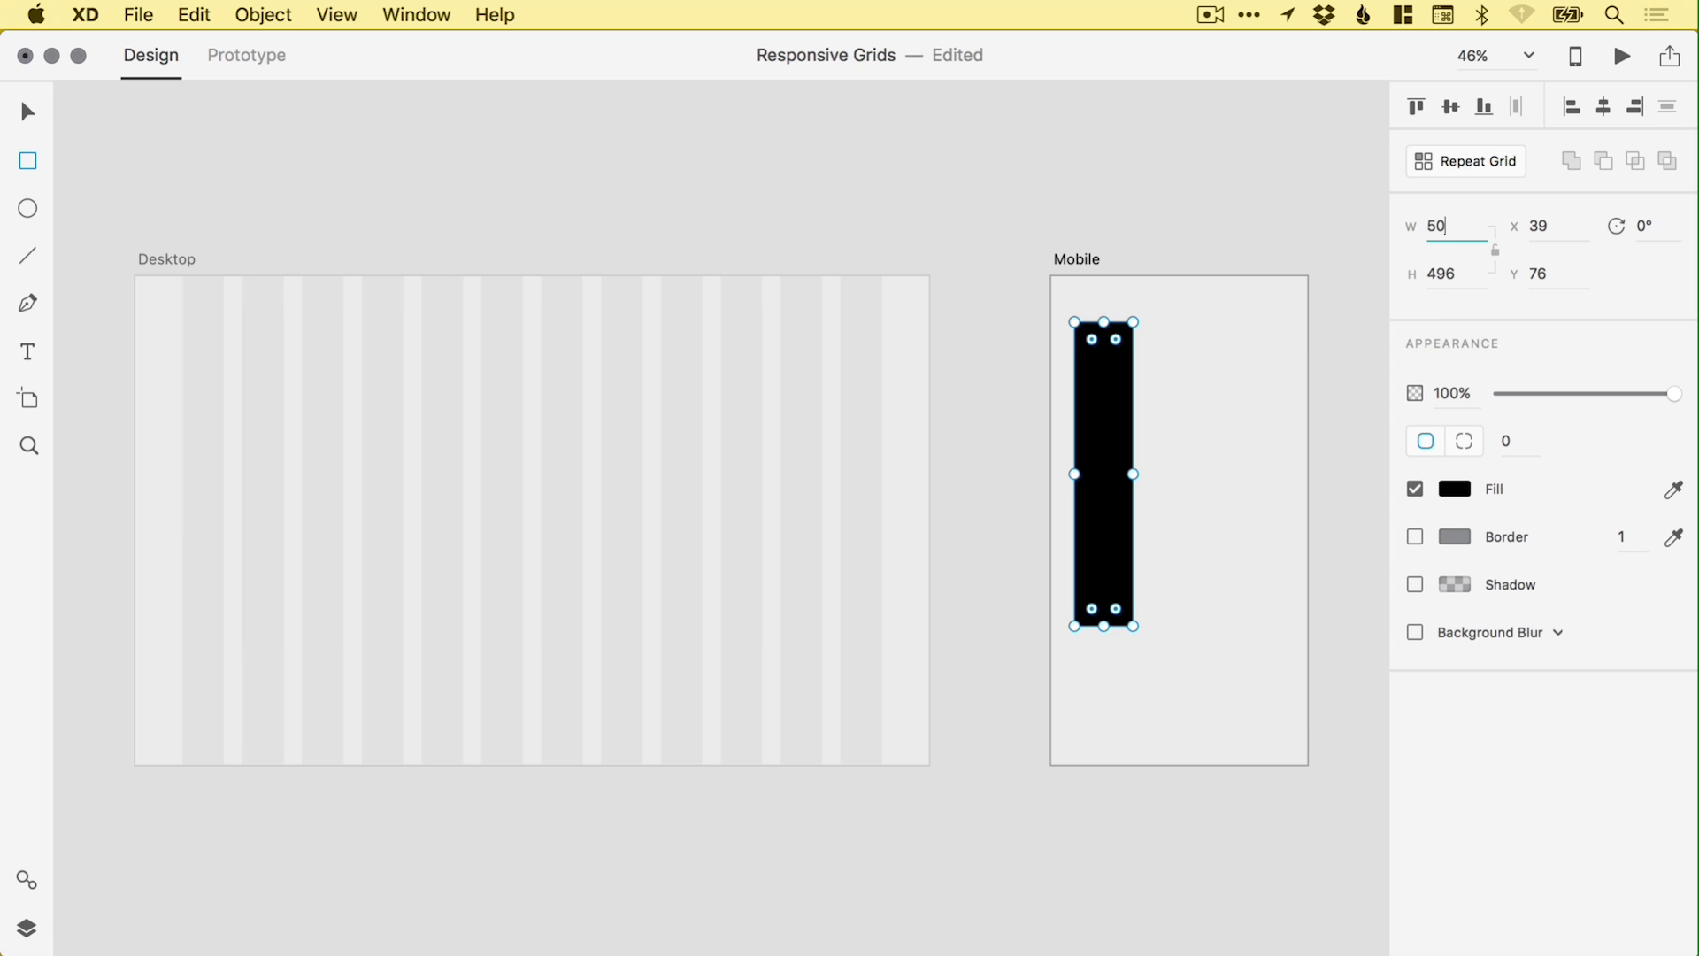
key("Tab")
type("8")
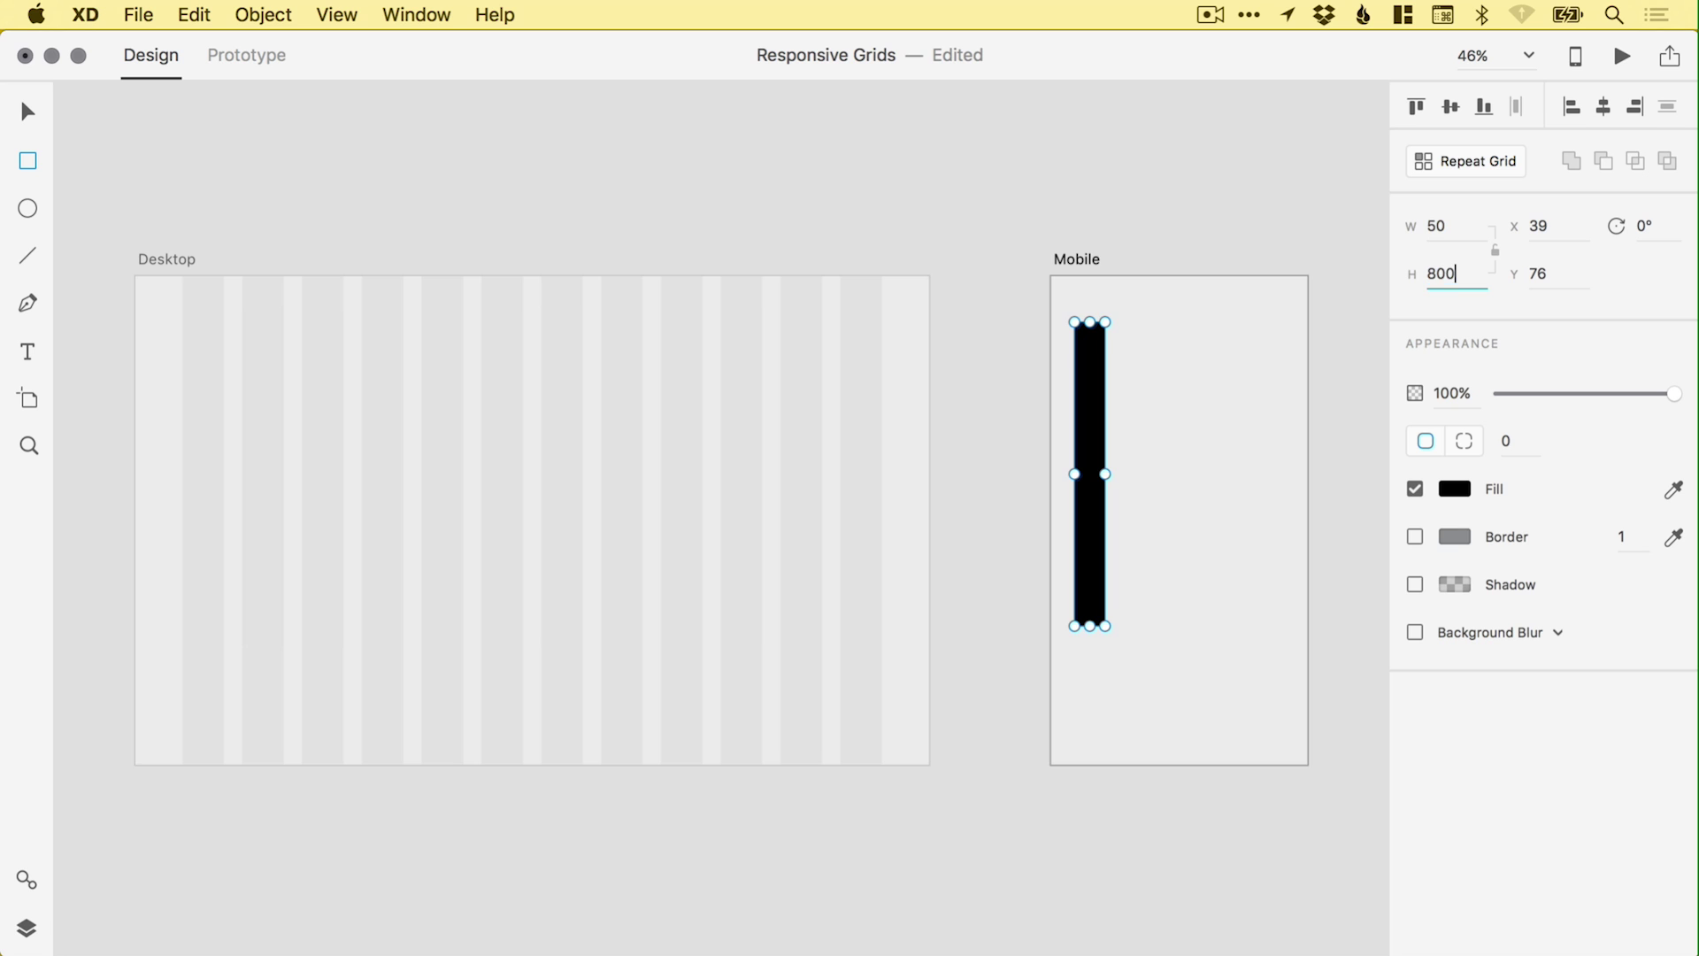
type("00")
key("Return")
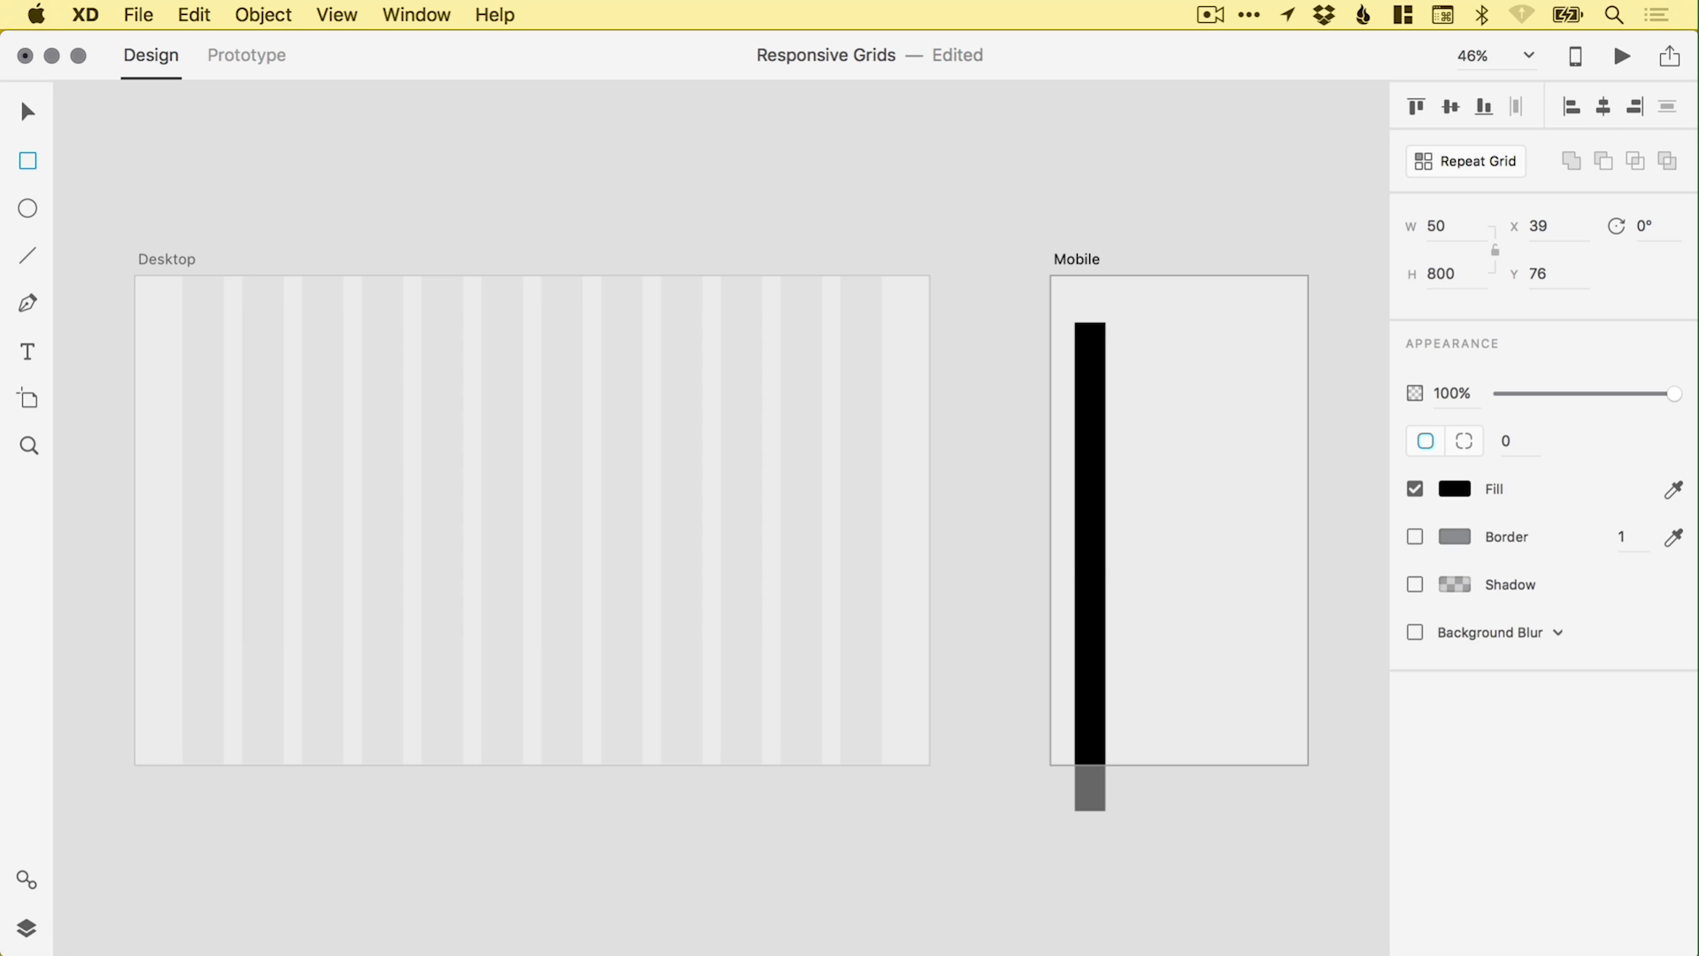
left_click(27, 111)
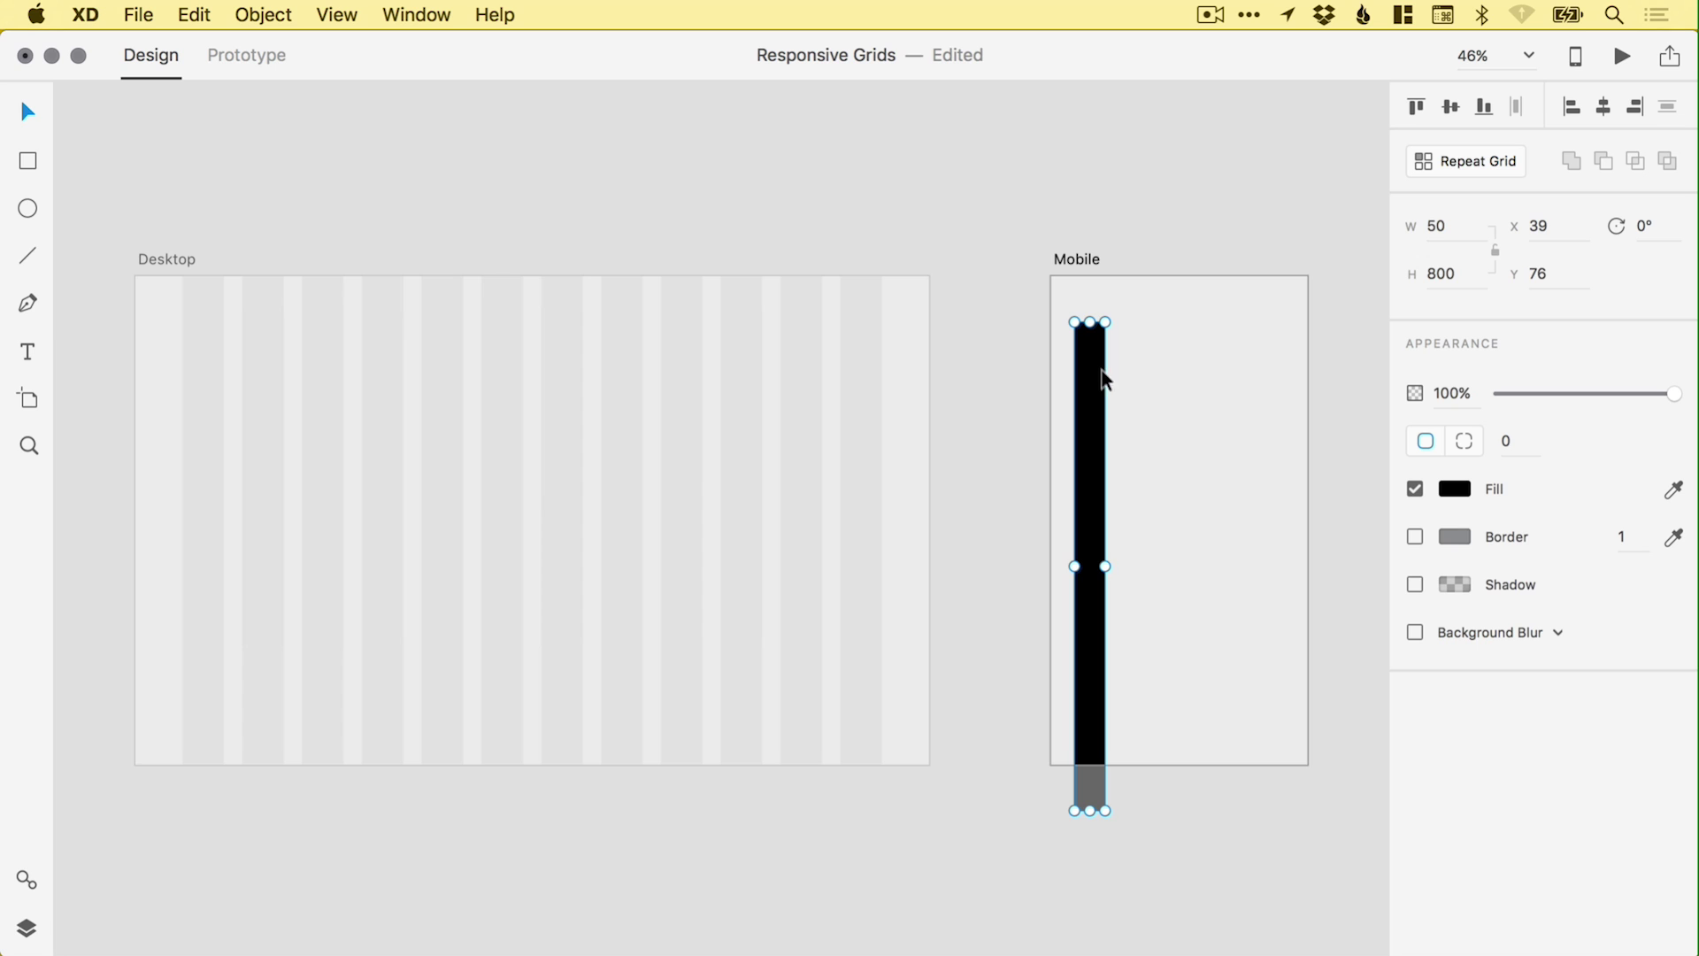
left_click_drag(1102, 379, 1088, 328)
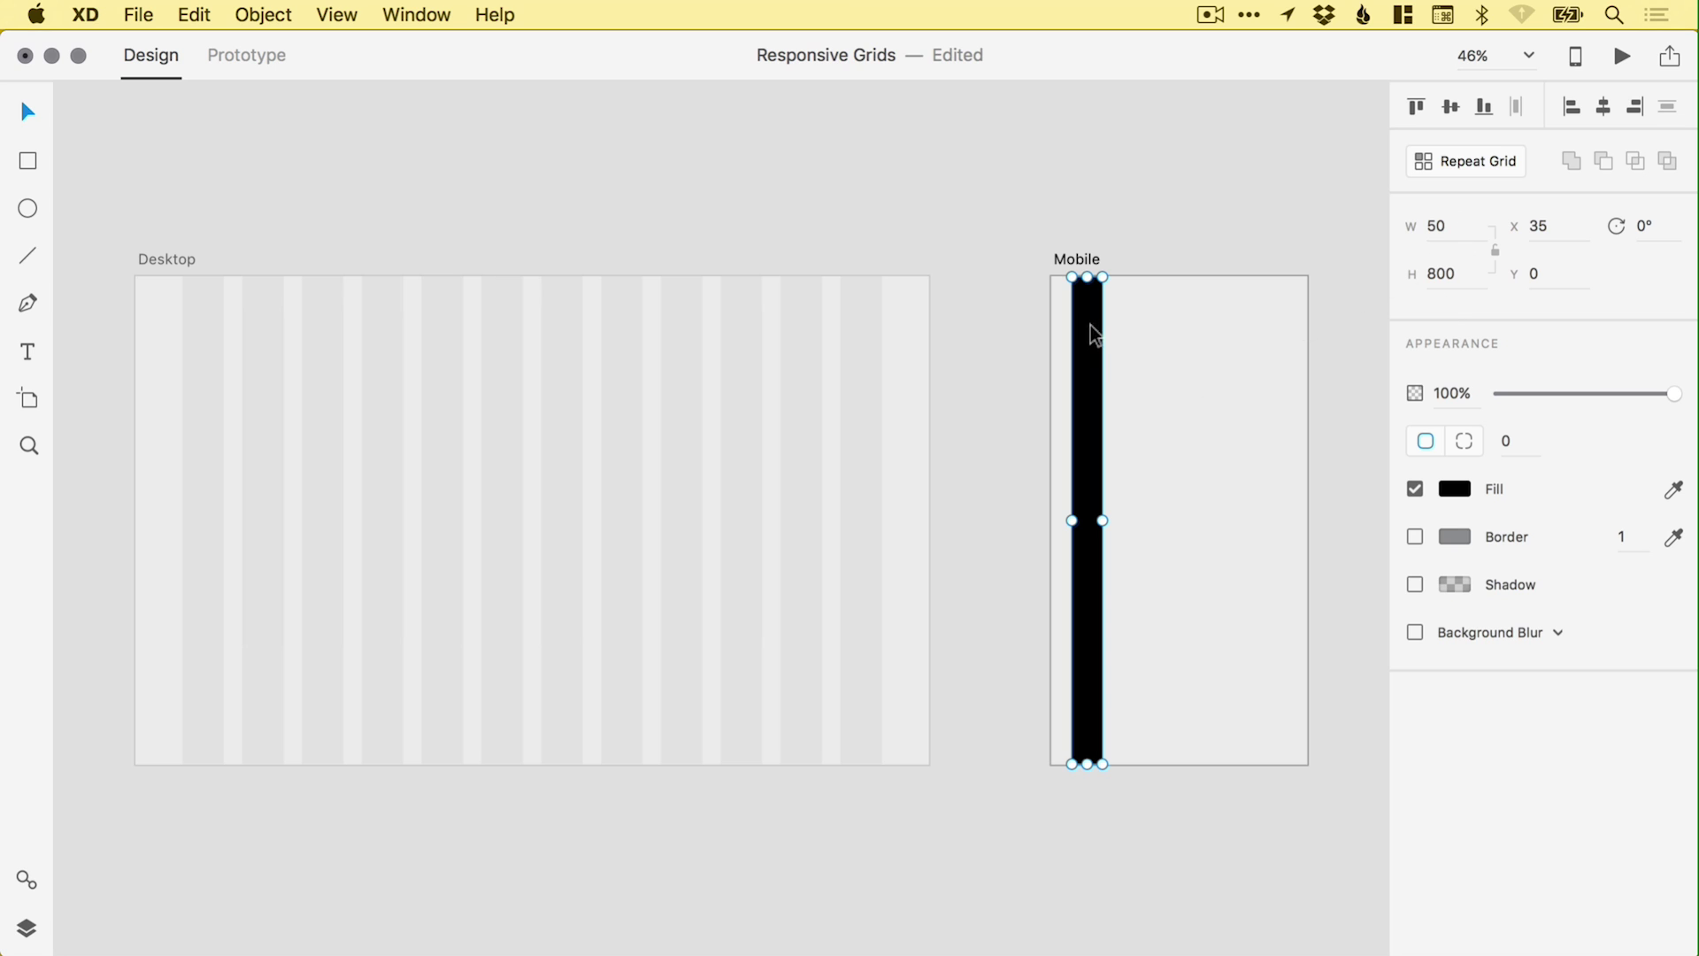
- Duplicate the Mobile black column and place the copy just to its right
left_click(194, 15)
left_click(232, 214)
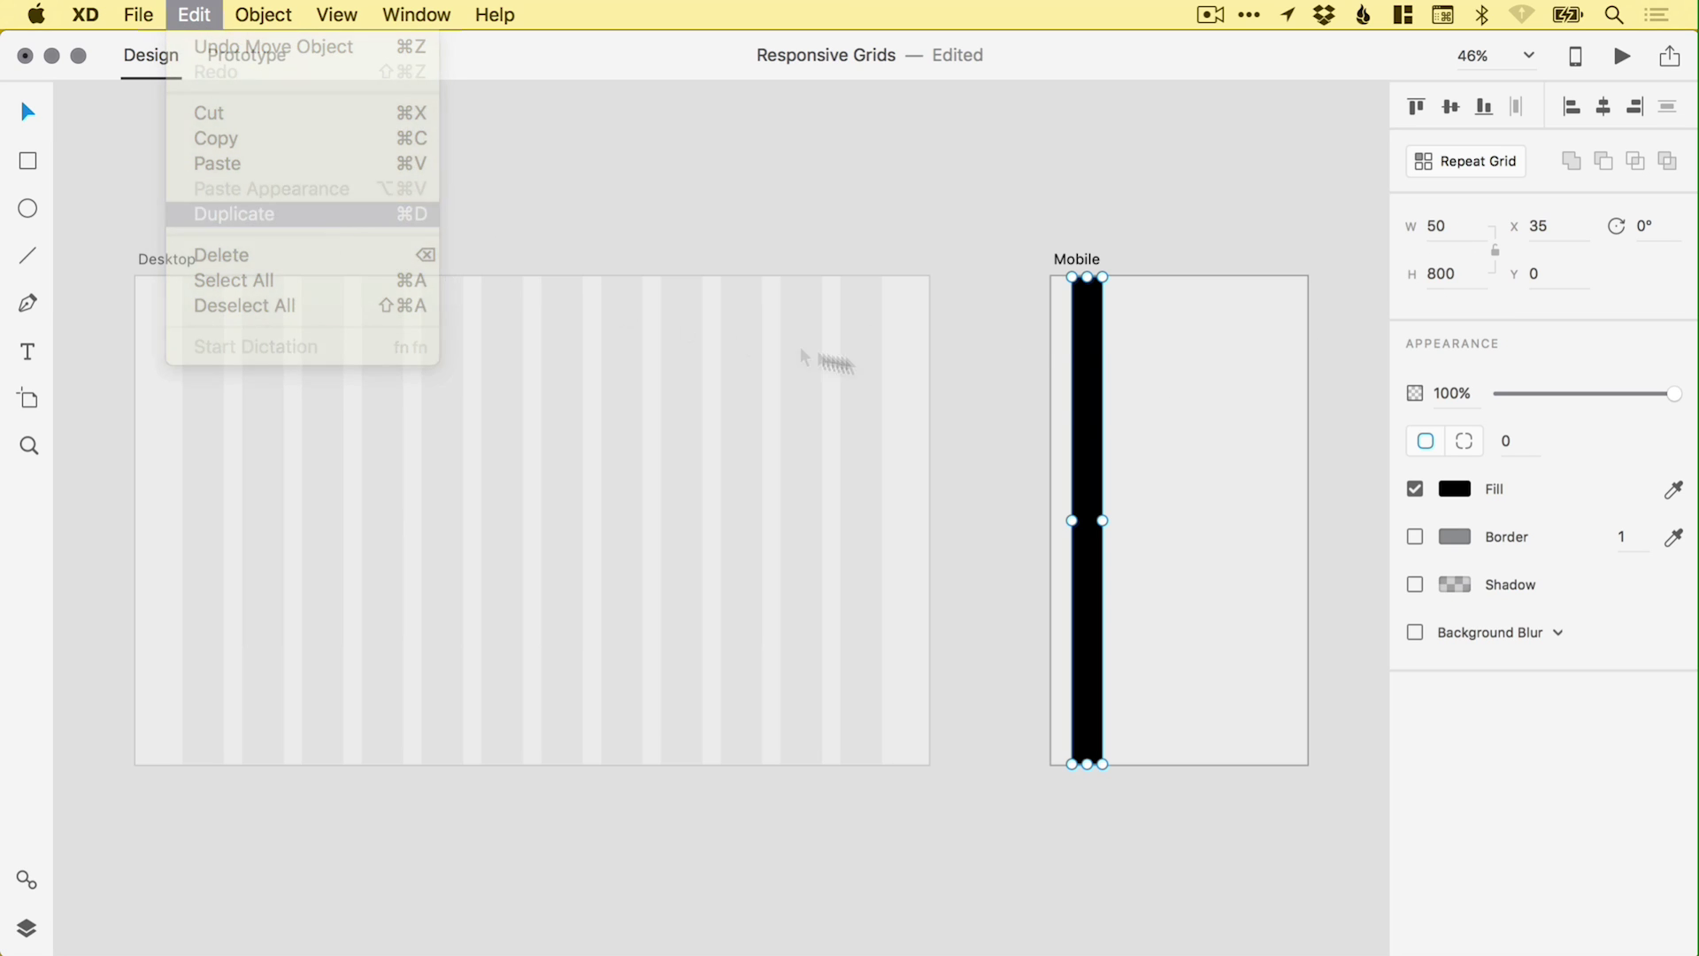
left_click_drag(1095, 361, 1135, 361)
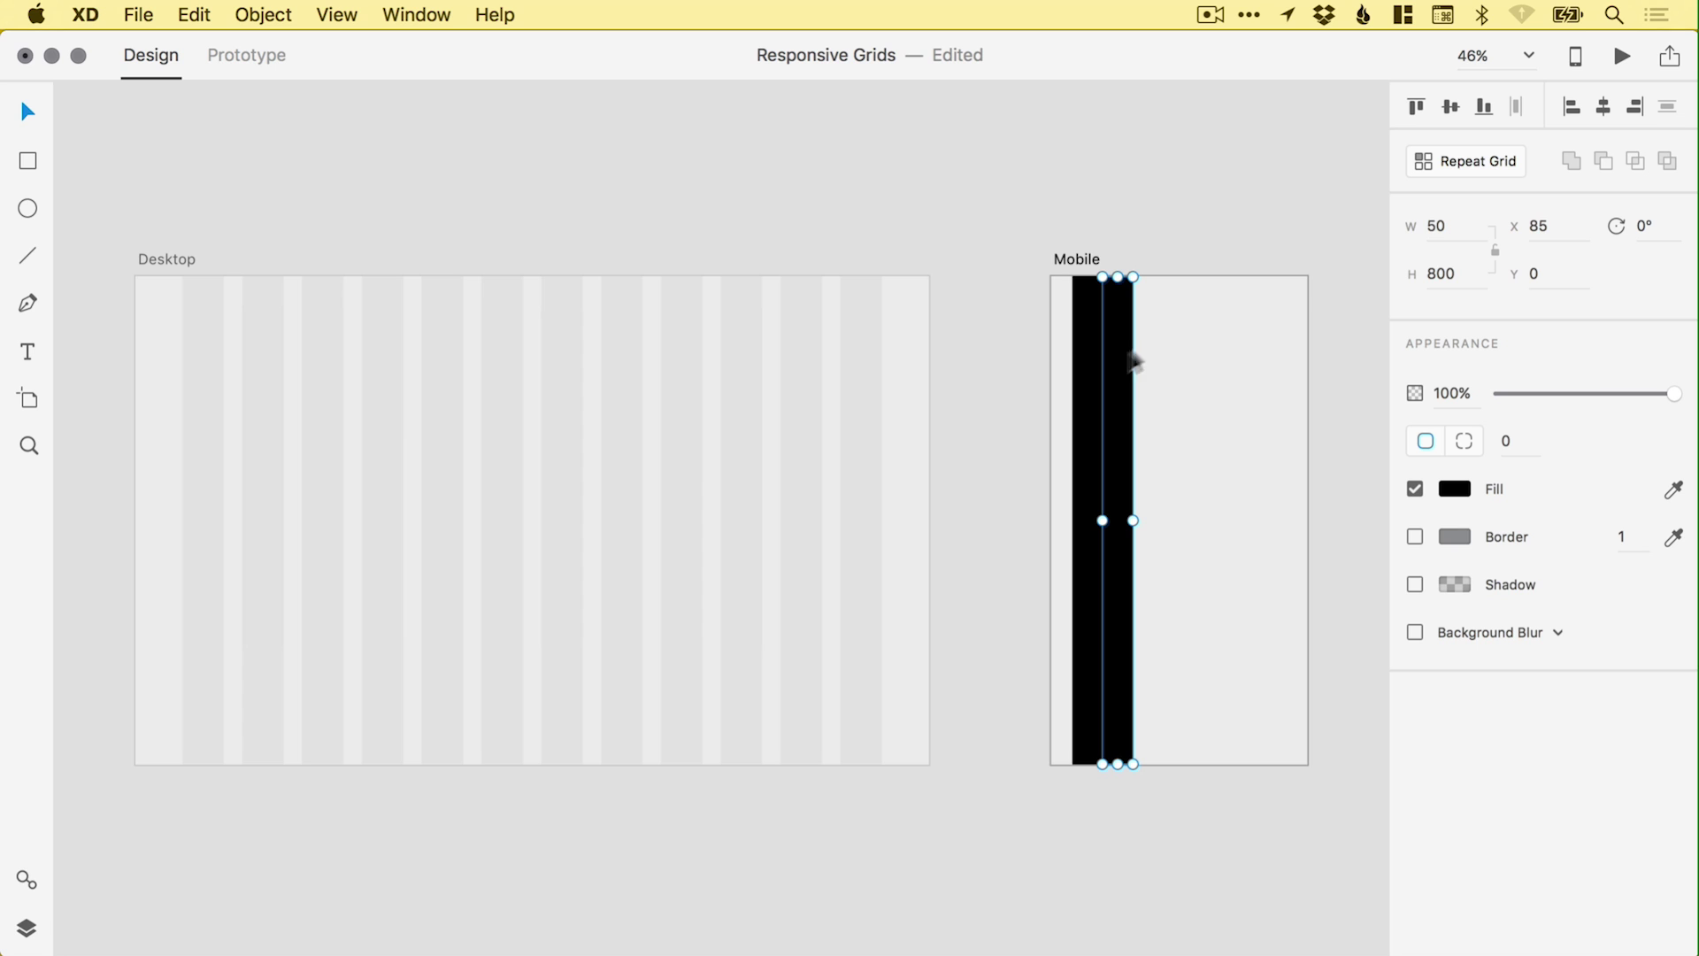
- Set the copy's width to 30 and its fill to white
left_click(1443, 225)
key("super+a")
type("30")
key("Return")
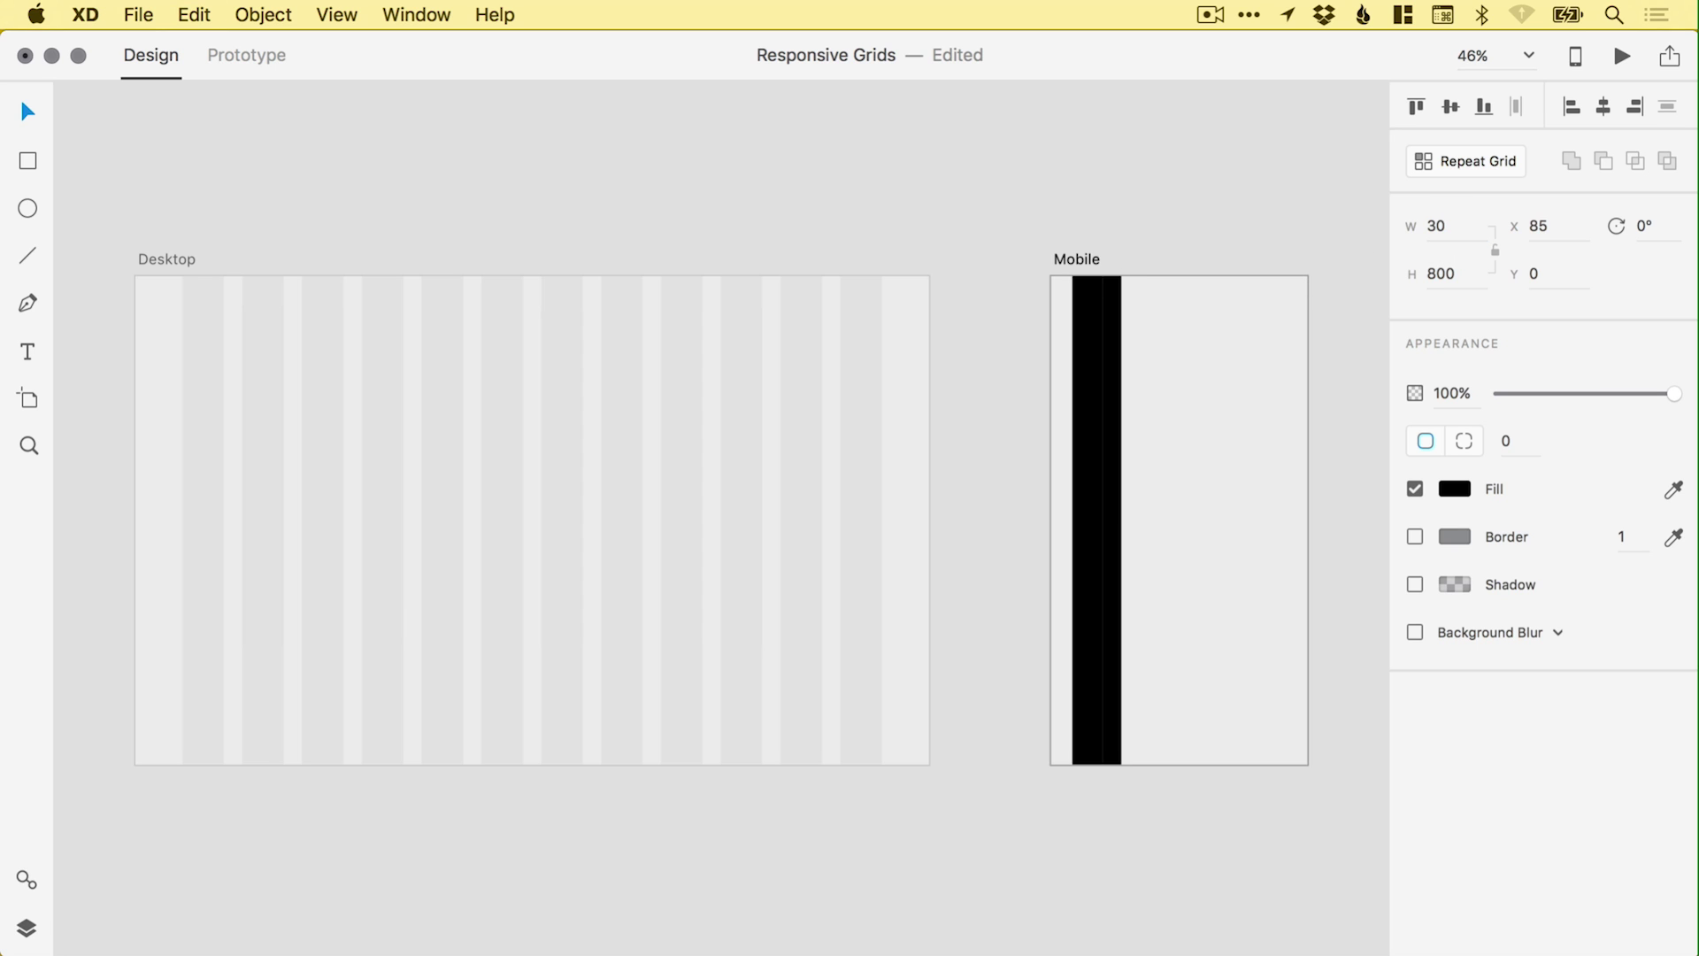
left_click(1454, 488)
left_click_drag(1278, 452, 1126, 307)
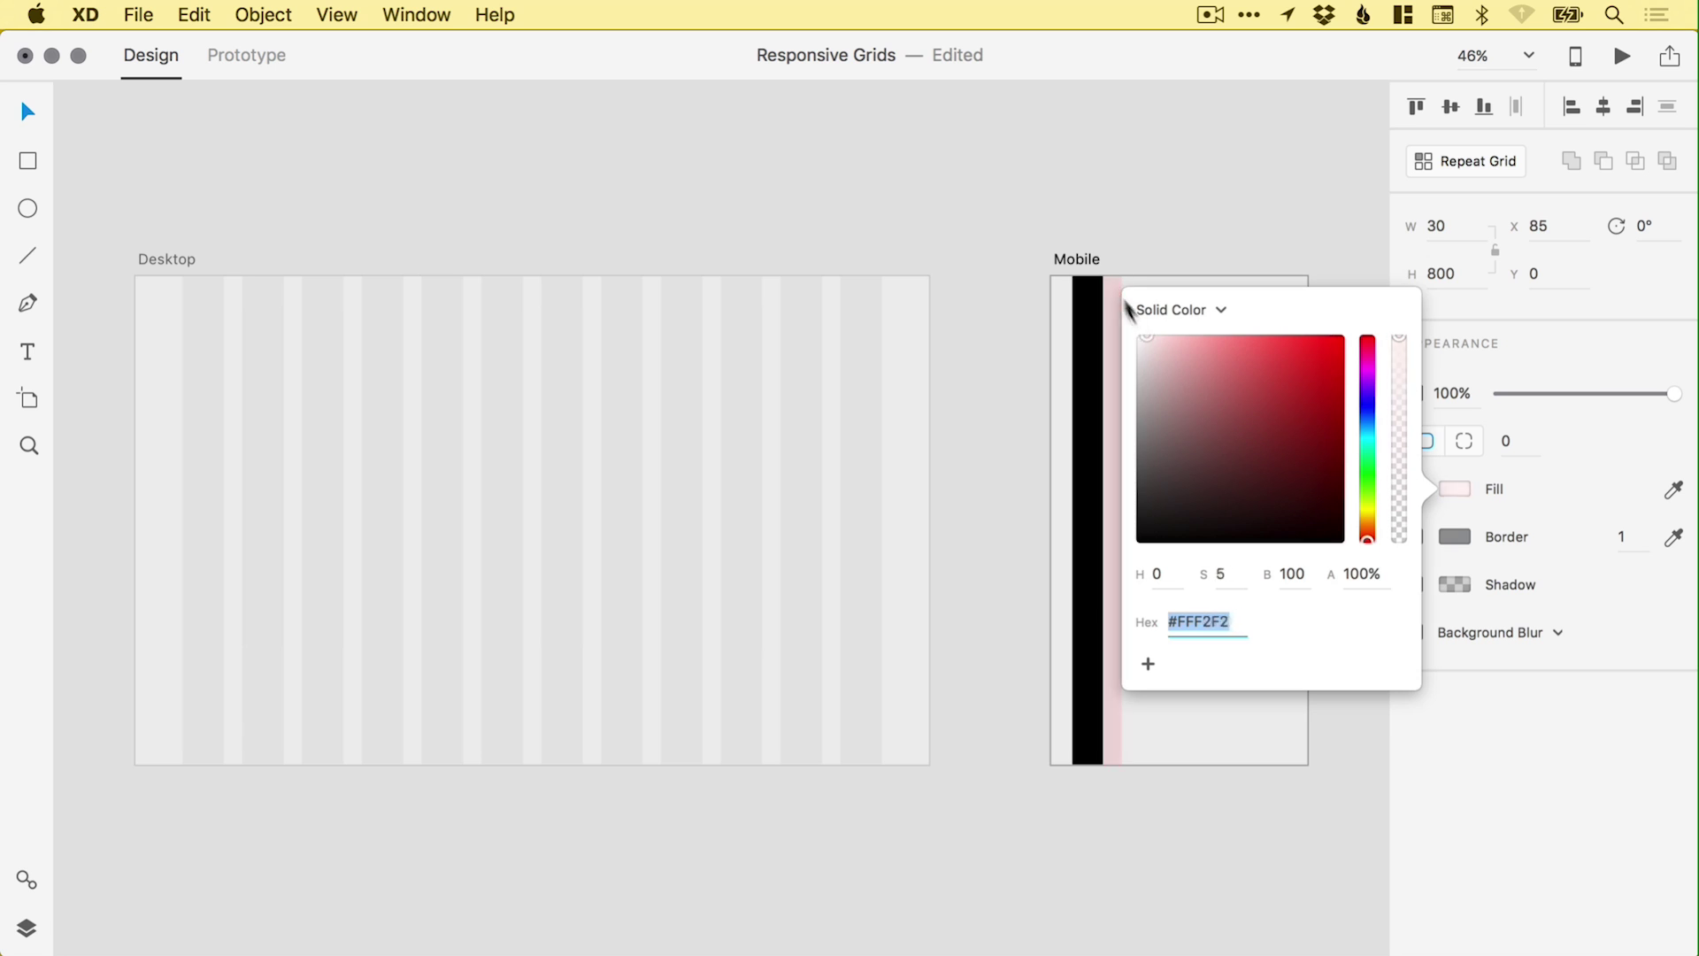
left_click(1157, 195)
- Zoom in on the Mobile artboard and select both the black and white columns
key("z")
left_click_drag(1008, 223, 1332, 756)
left_click(689, 432)
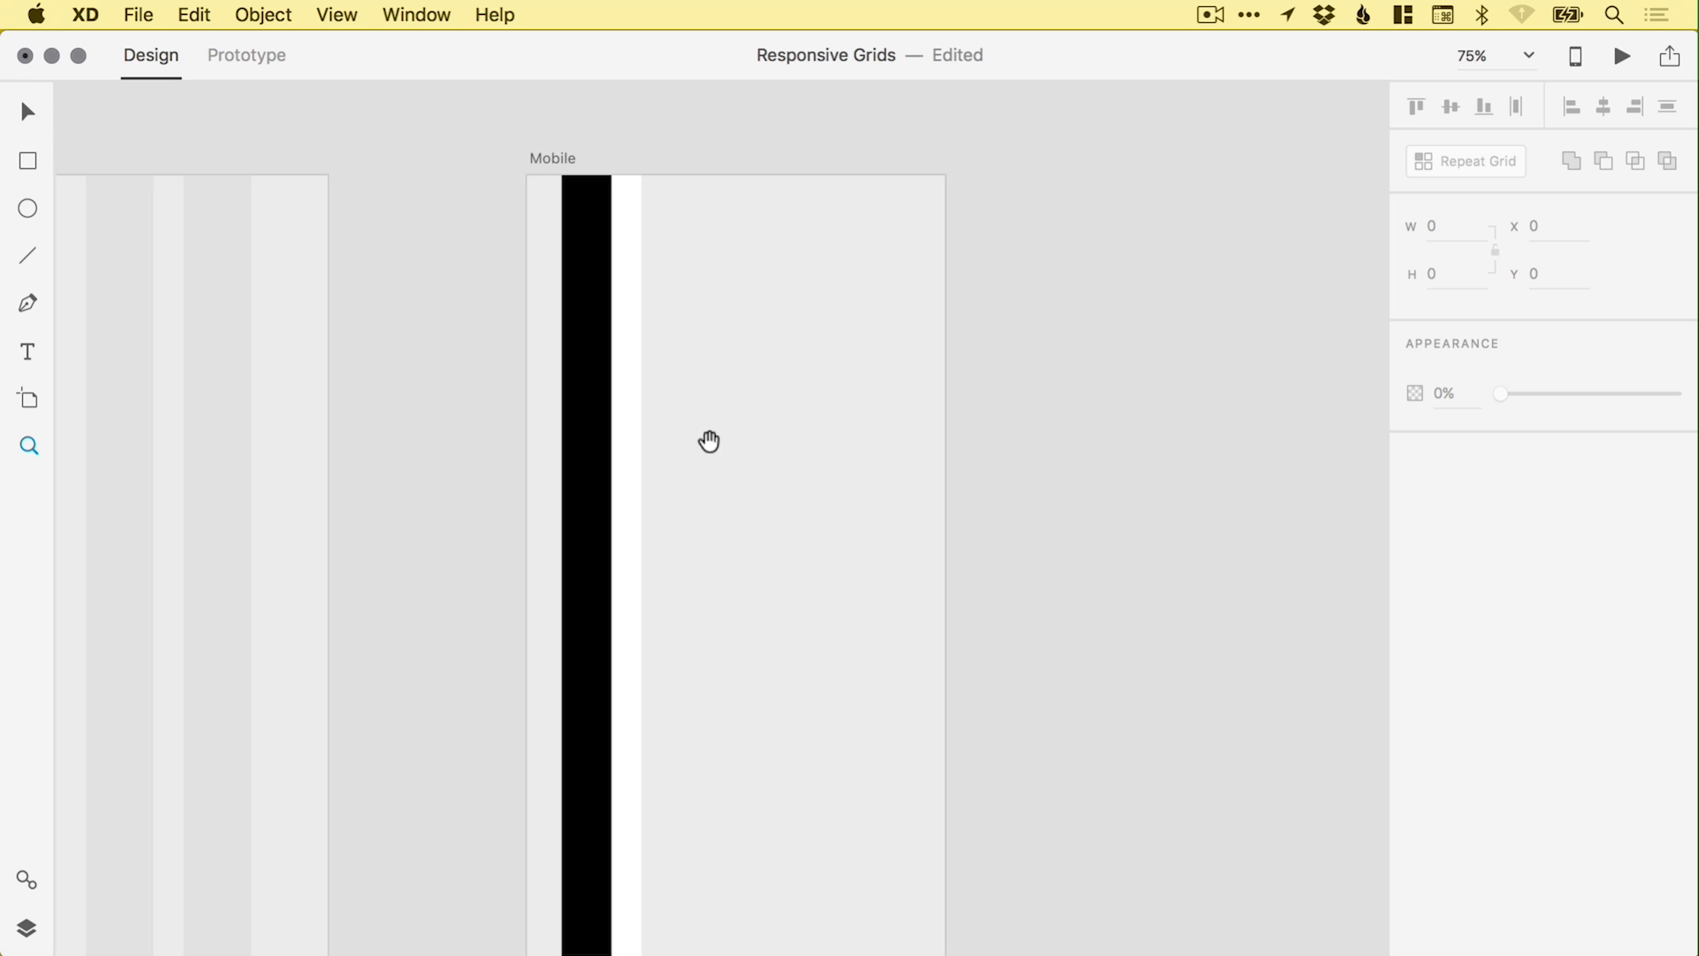
left_click_drag(709, 440, 712, 381)
key("v")
left_click_drag(550, 342, 699, 460)
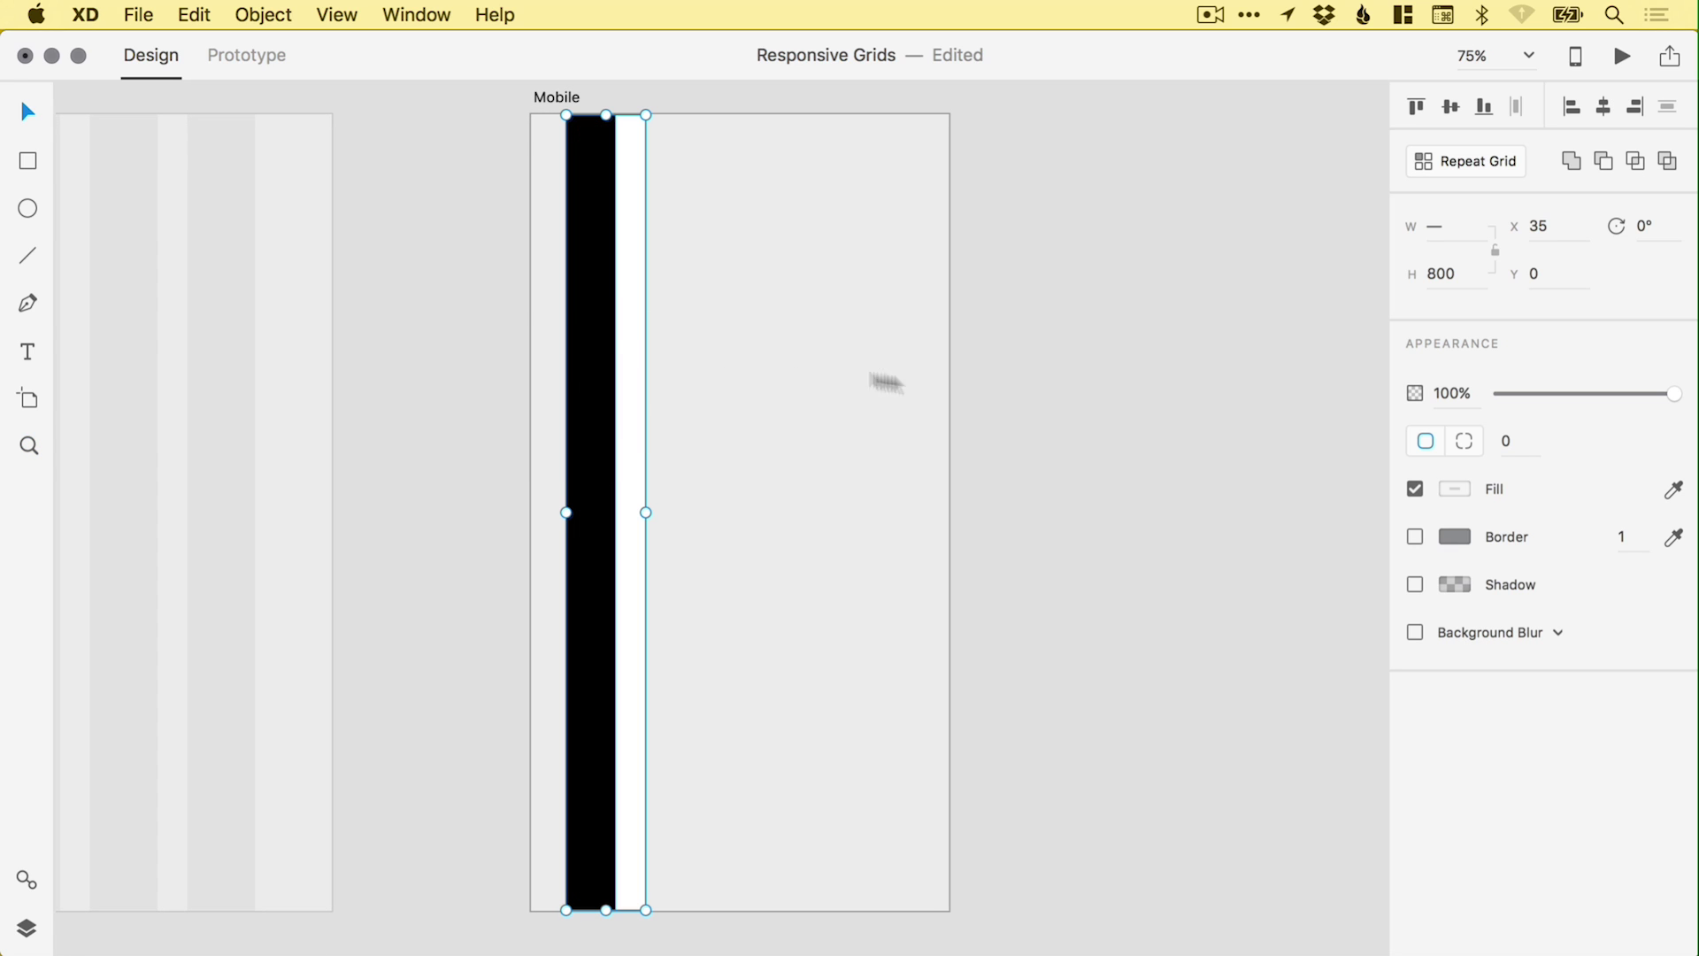
- Repeat-grid the column pair across the Mobile artboard, set the gutter to 0, and trim it to 290 wide
left_click(1475, 164)
left_click_drag(645, 508, 923, 540)
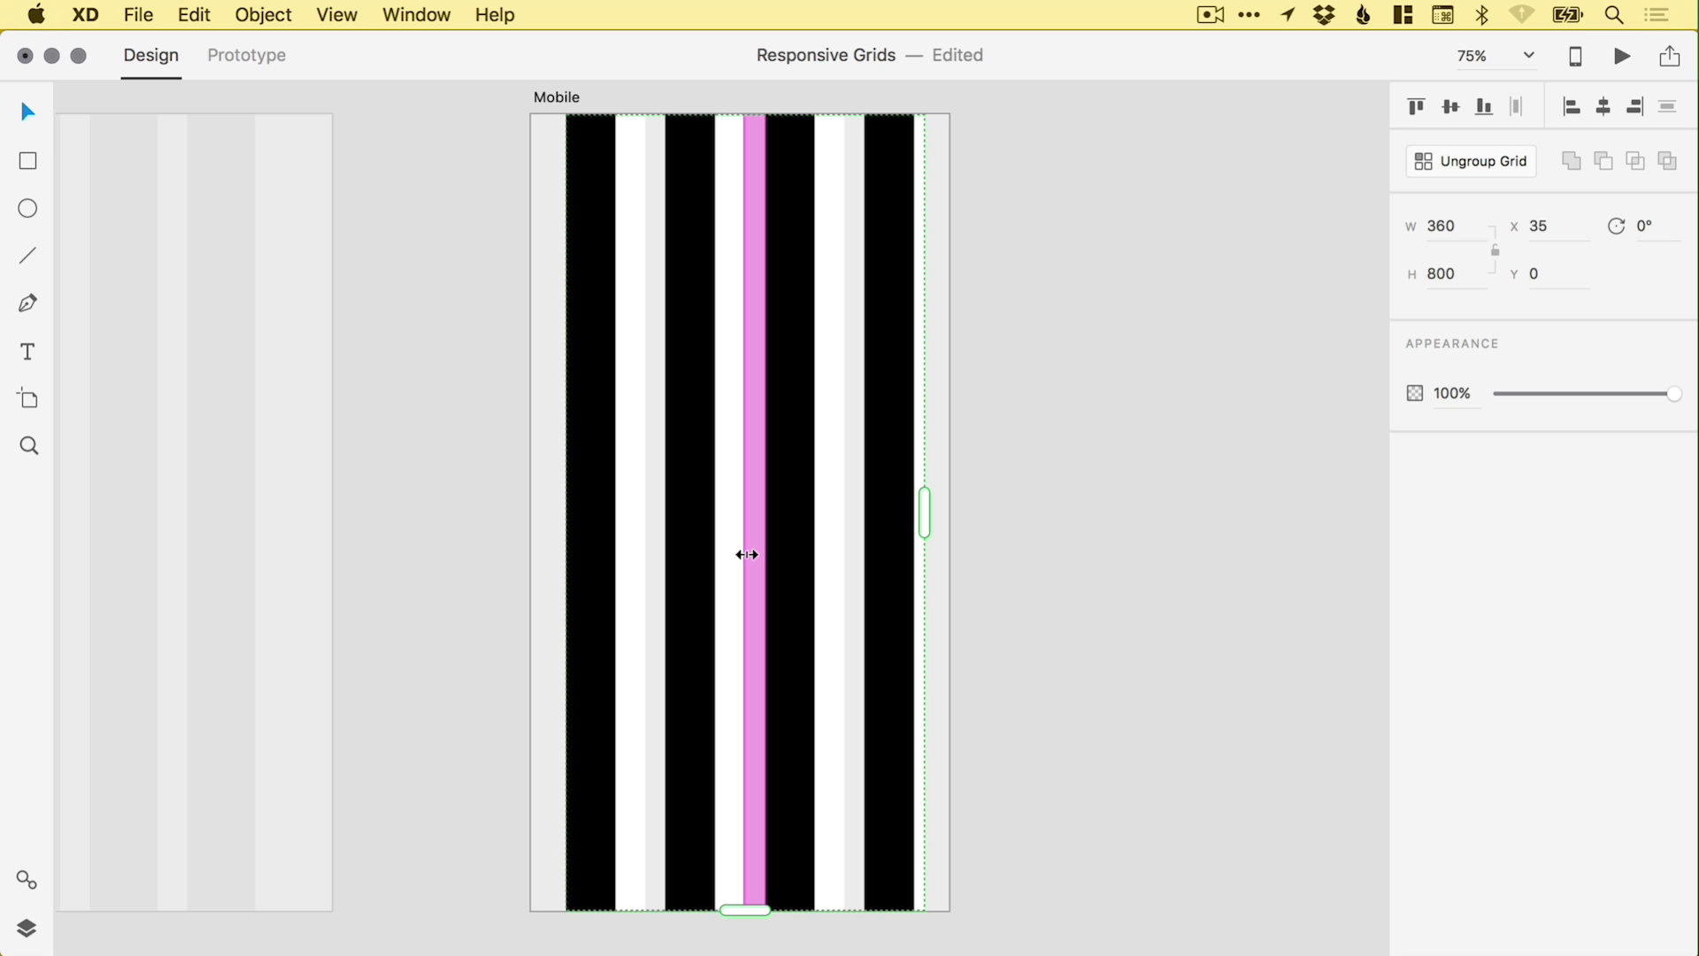
left_click_drag(754, 542, 718, 549)
key("z")
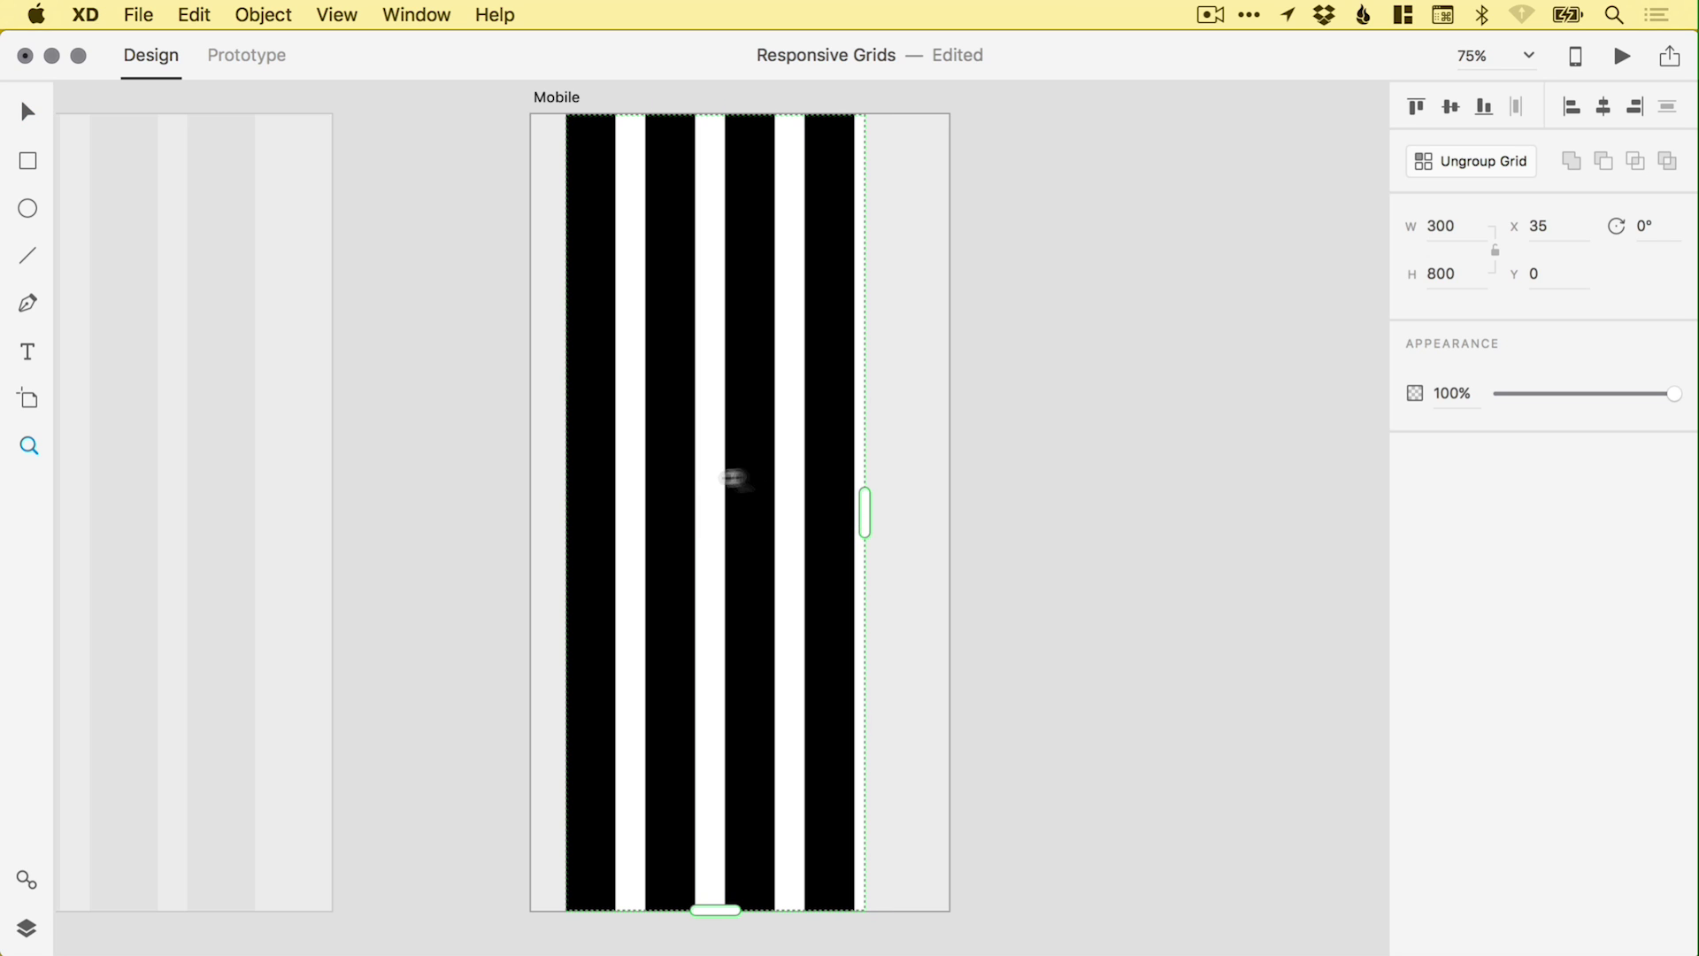
left_click_drag(814, 459, 880, 524)
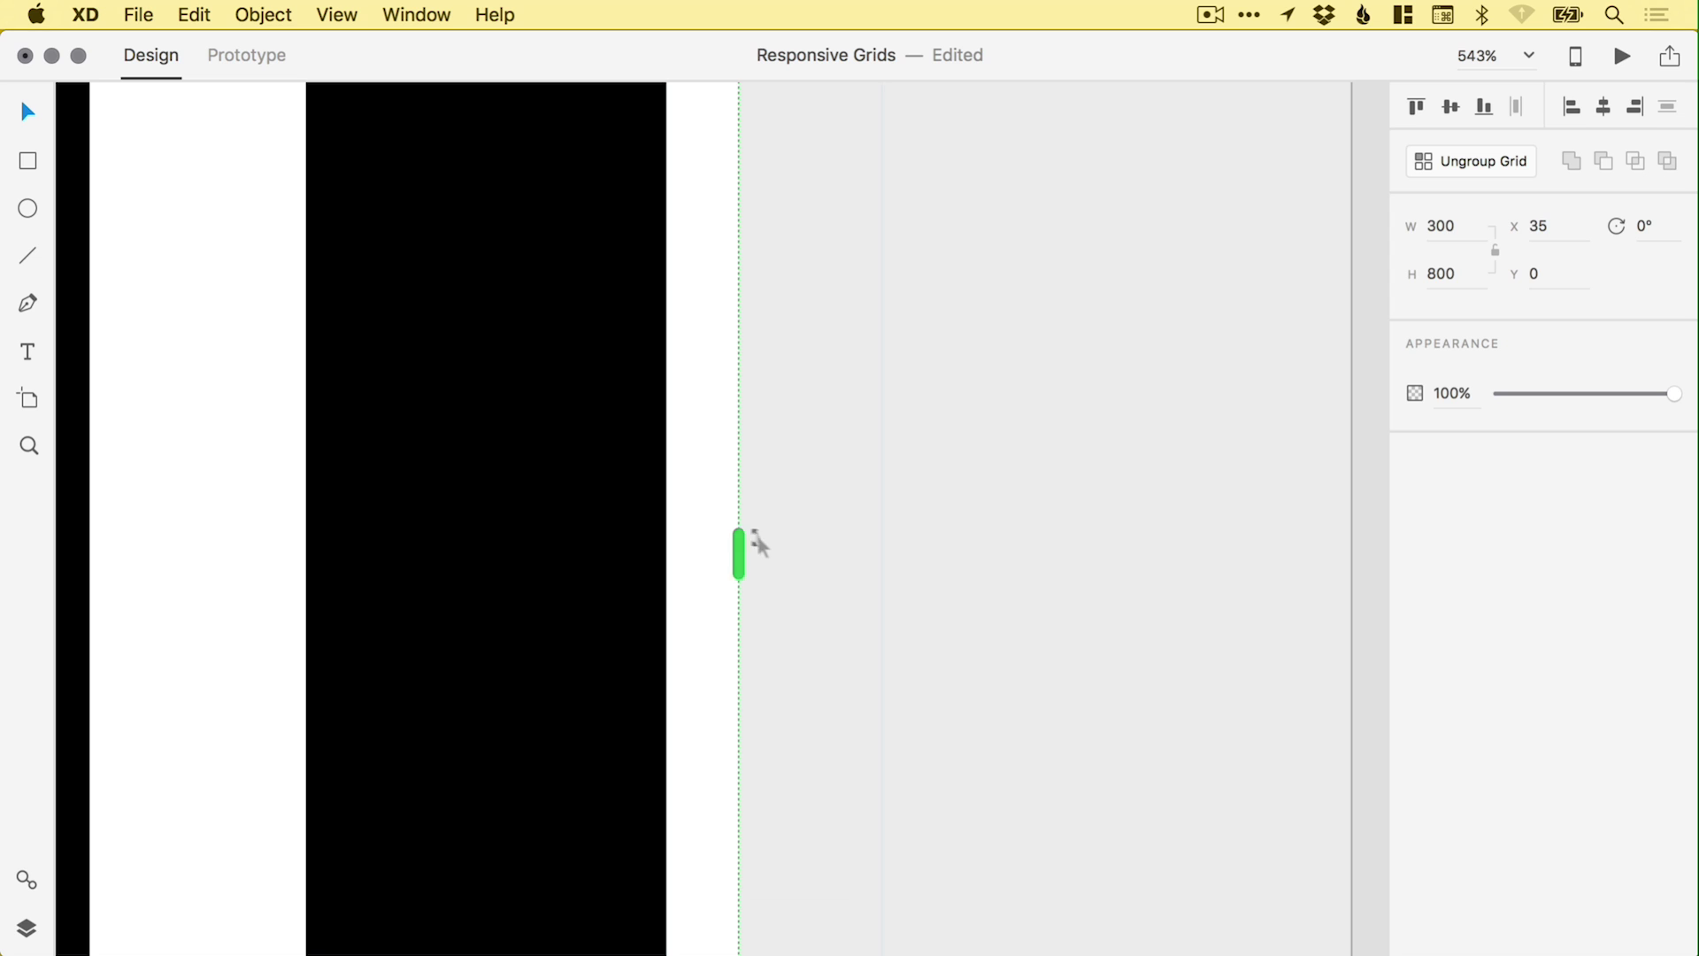
left_click_drag(740, 553, 665, 554)
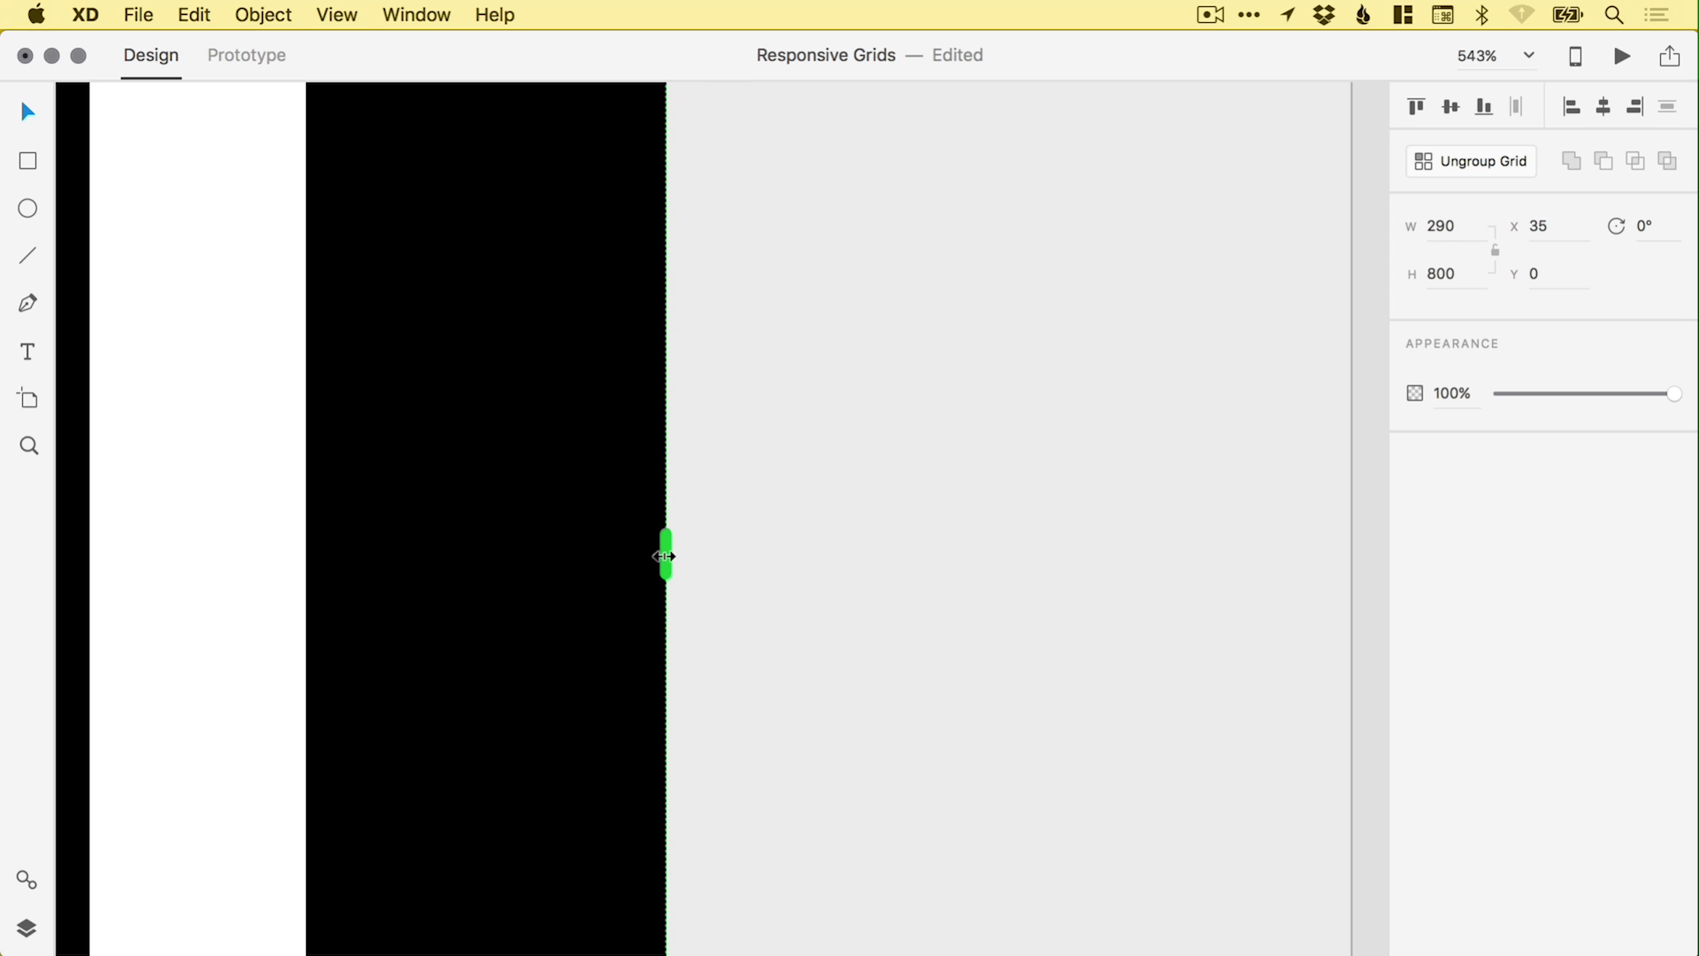
key("super+0")
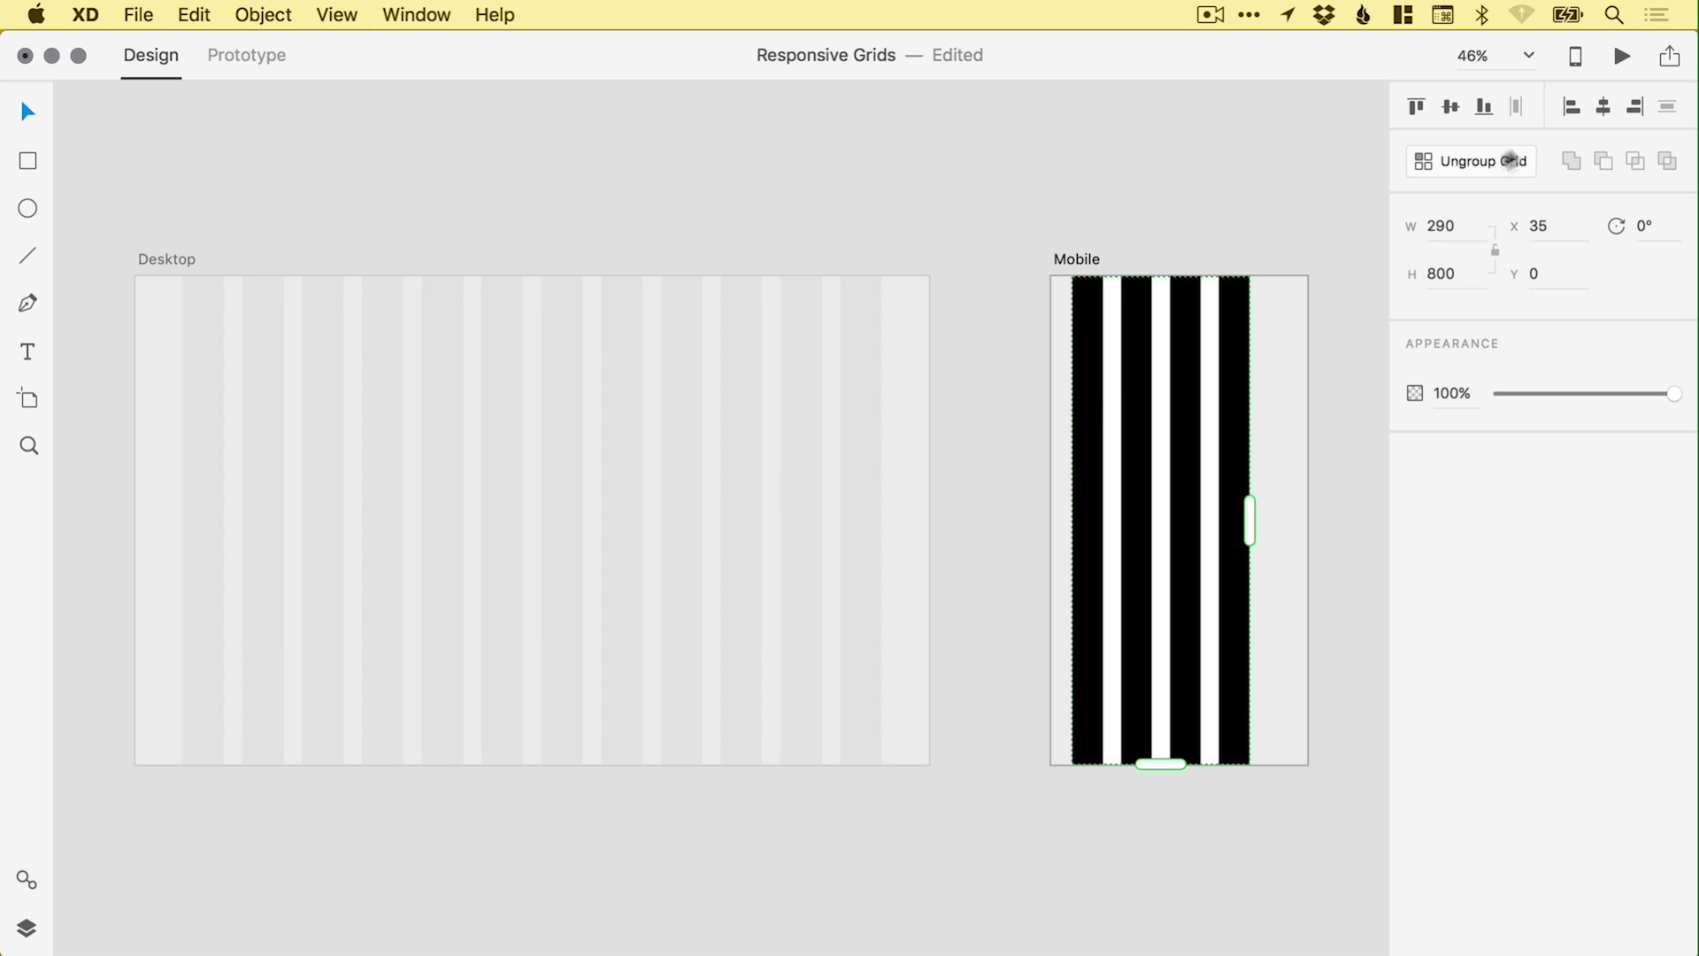
- Centre the Mobile grid at X 65, set its opacity to 3%, and lock it
left_click(1604, 106)
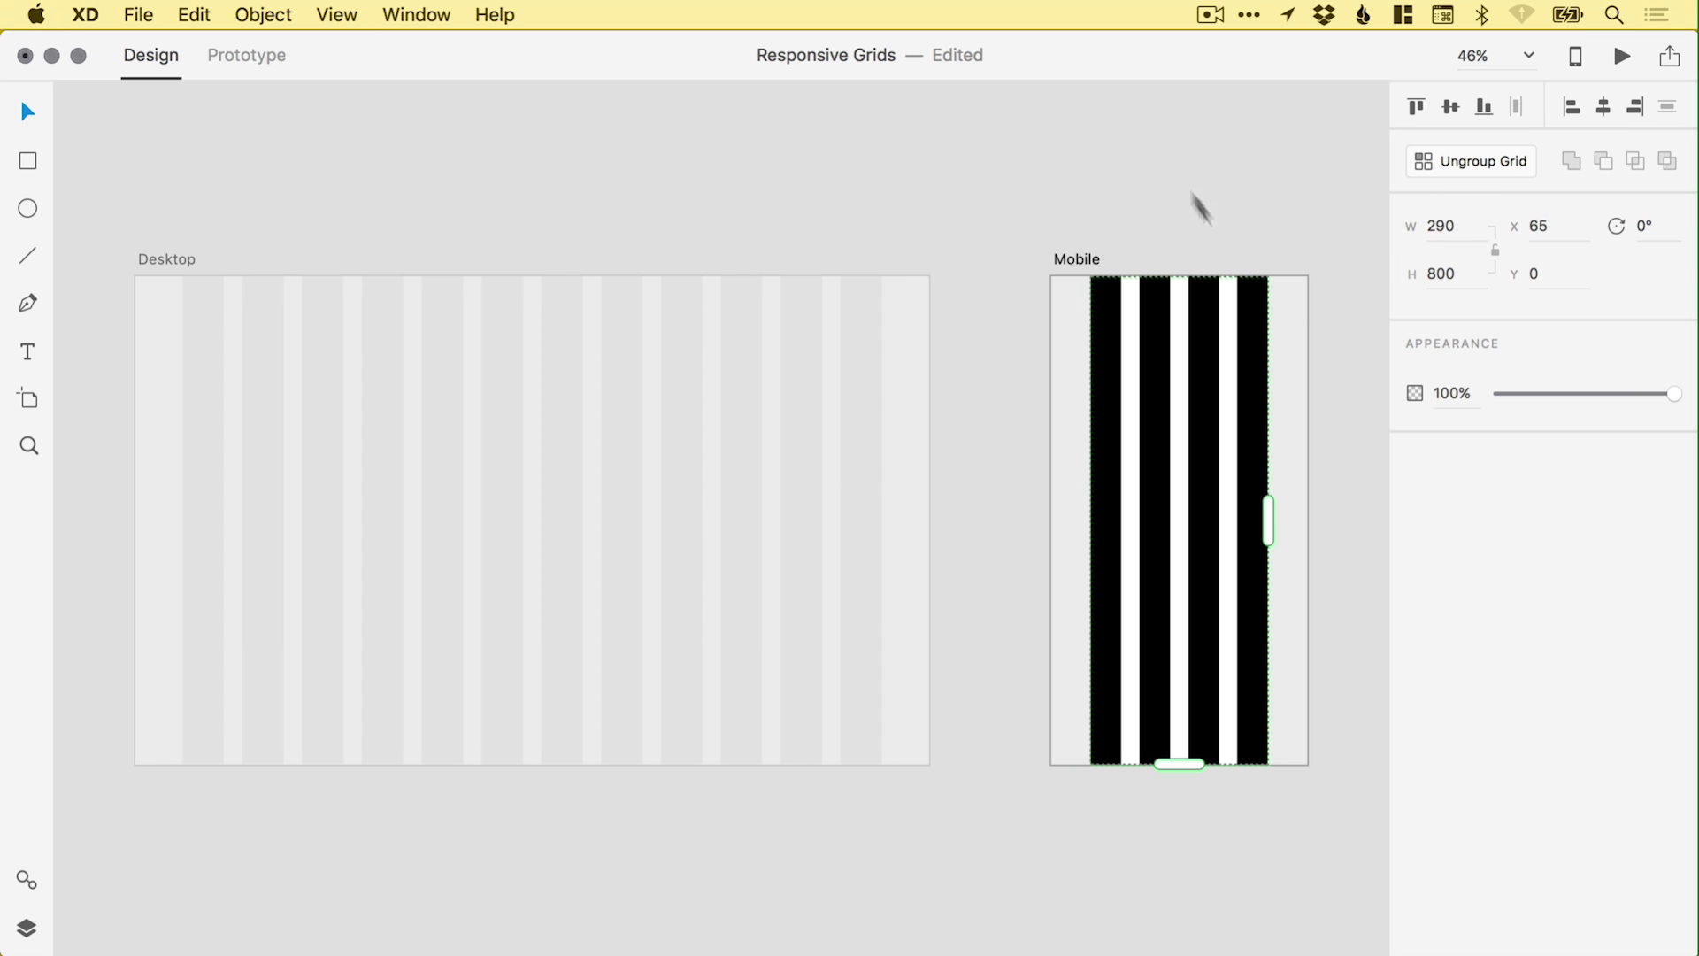
left_click_drag(1560, 382, 1507, 404)
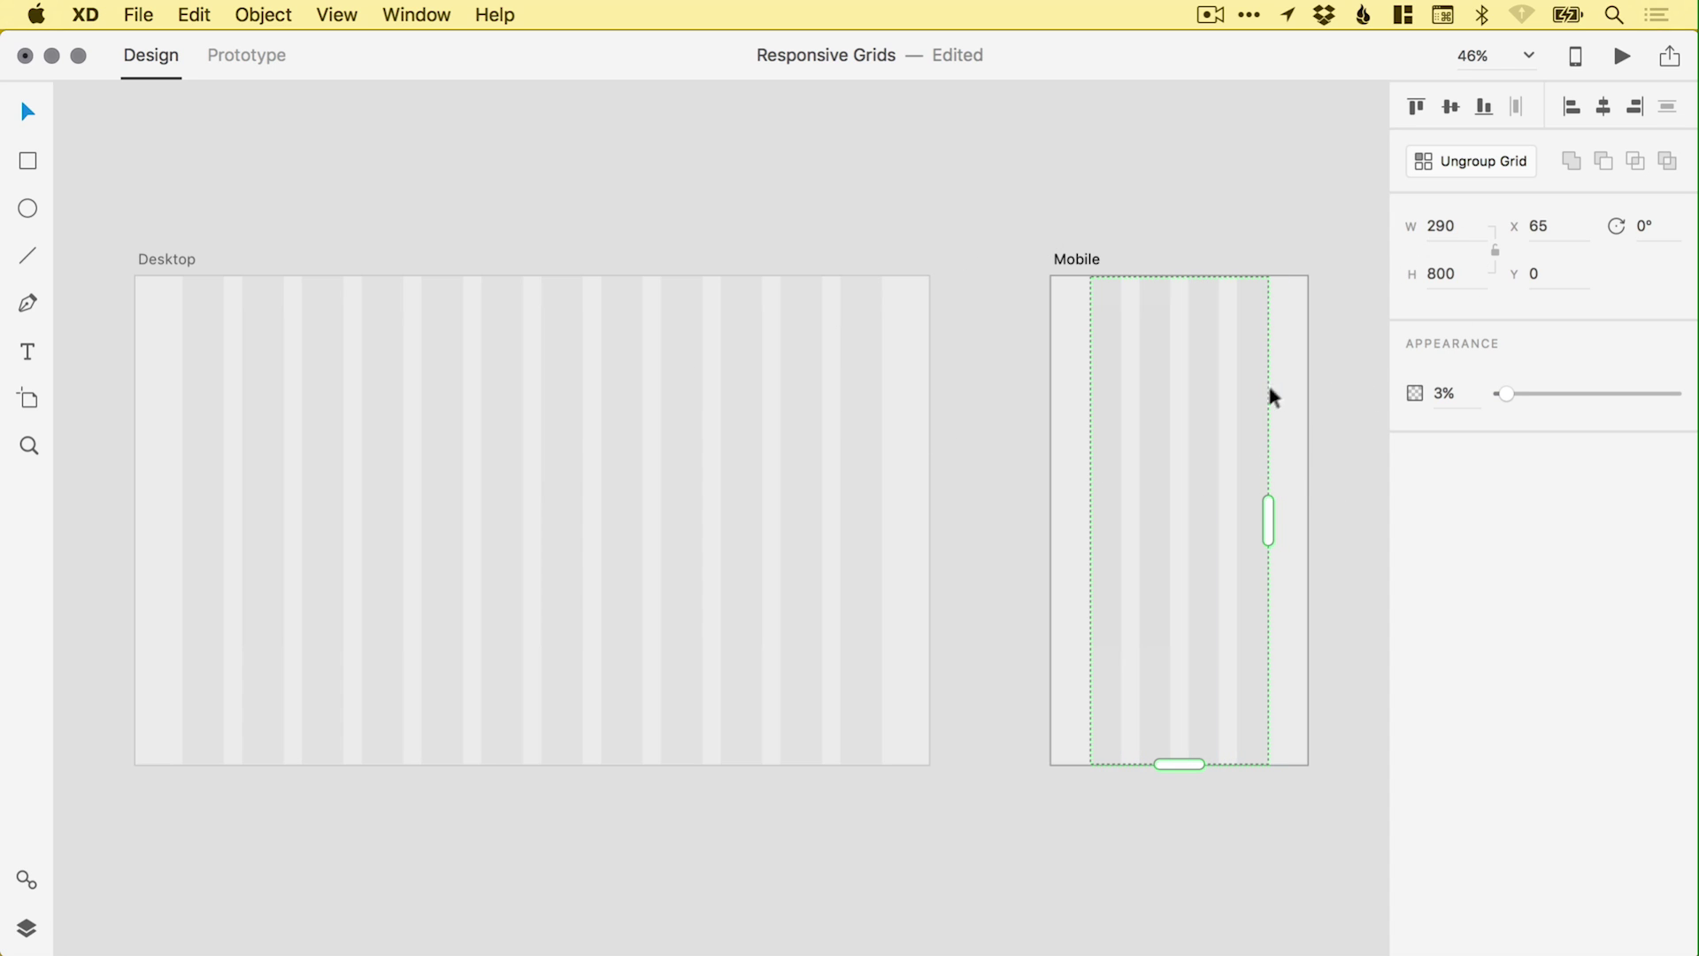
left_click(262, 12)
left_click(285, 121)
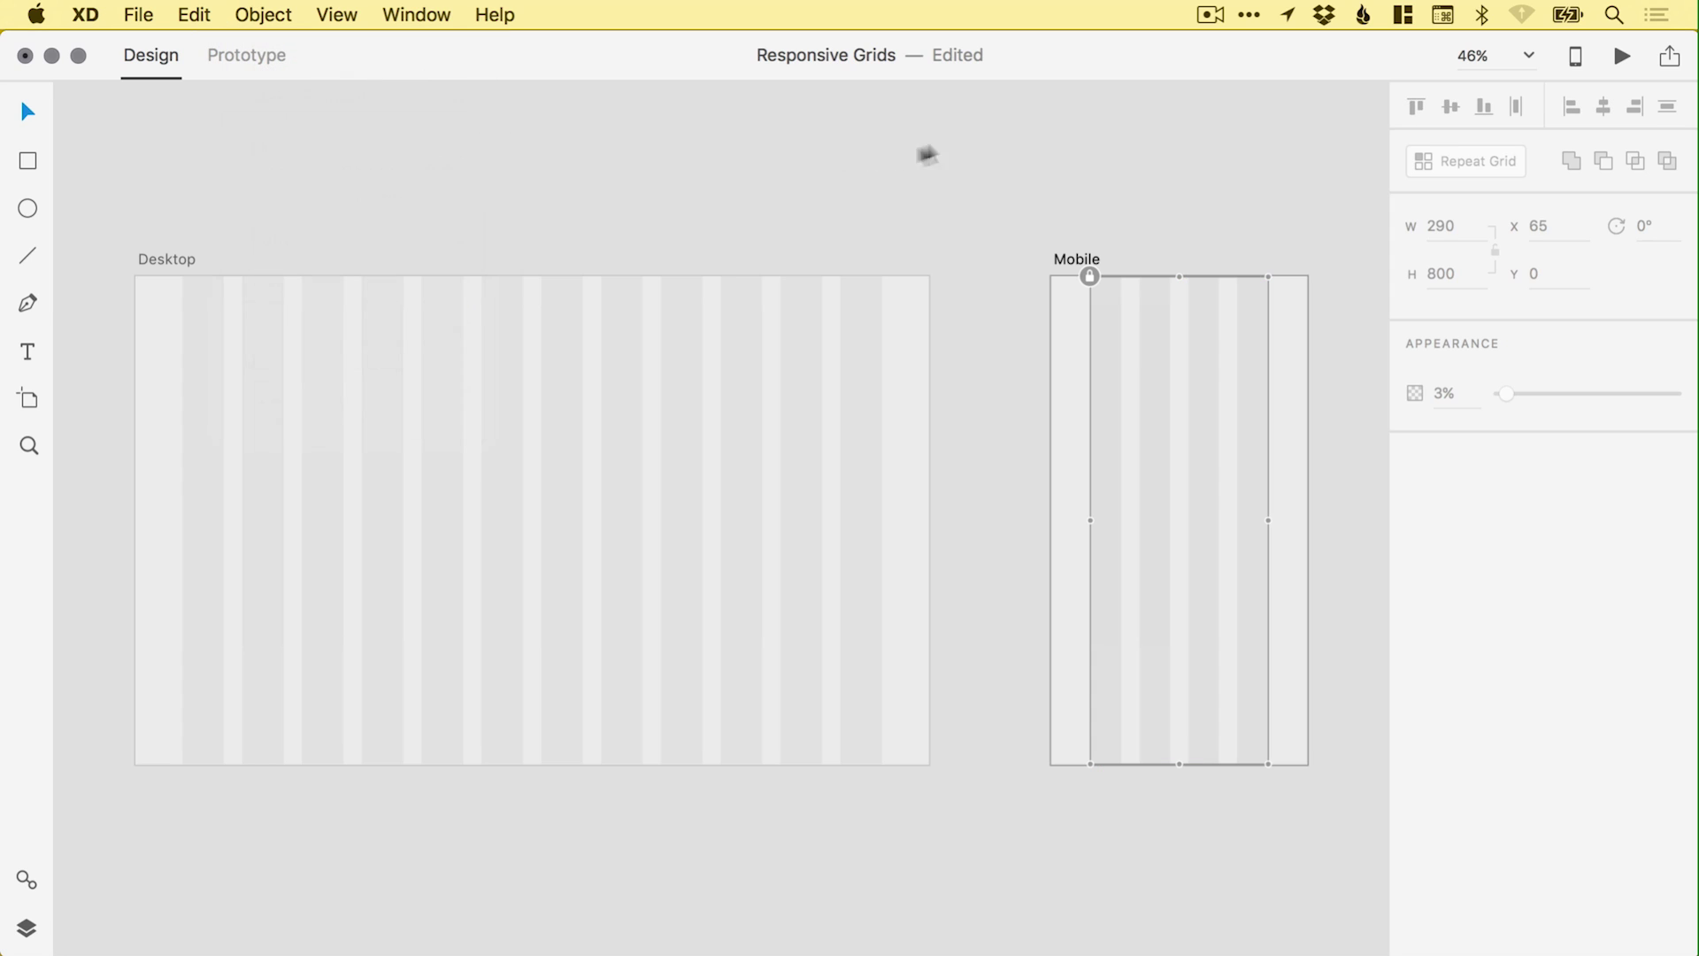
left_click(822, 188)
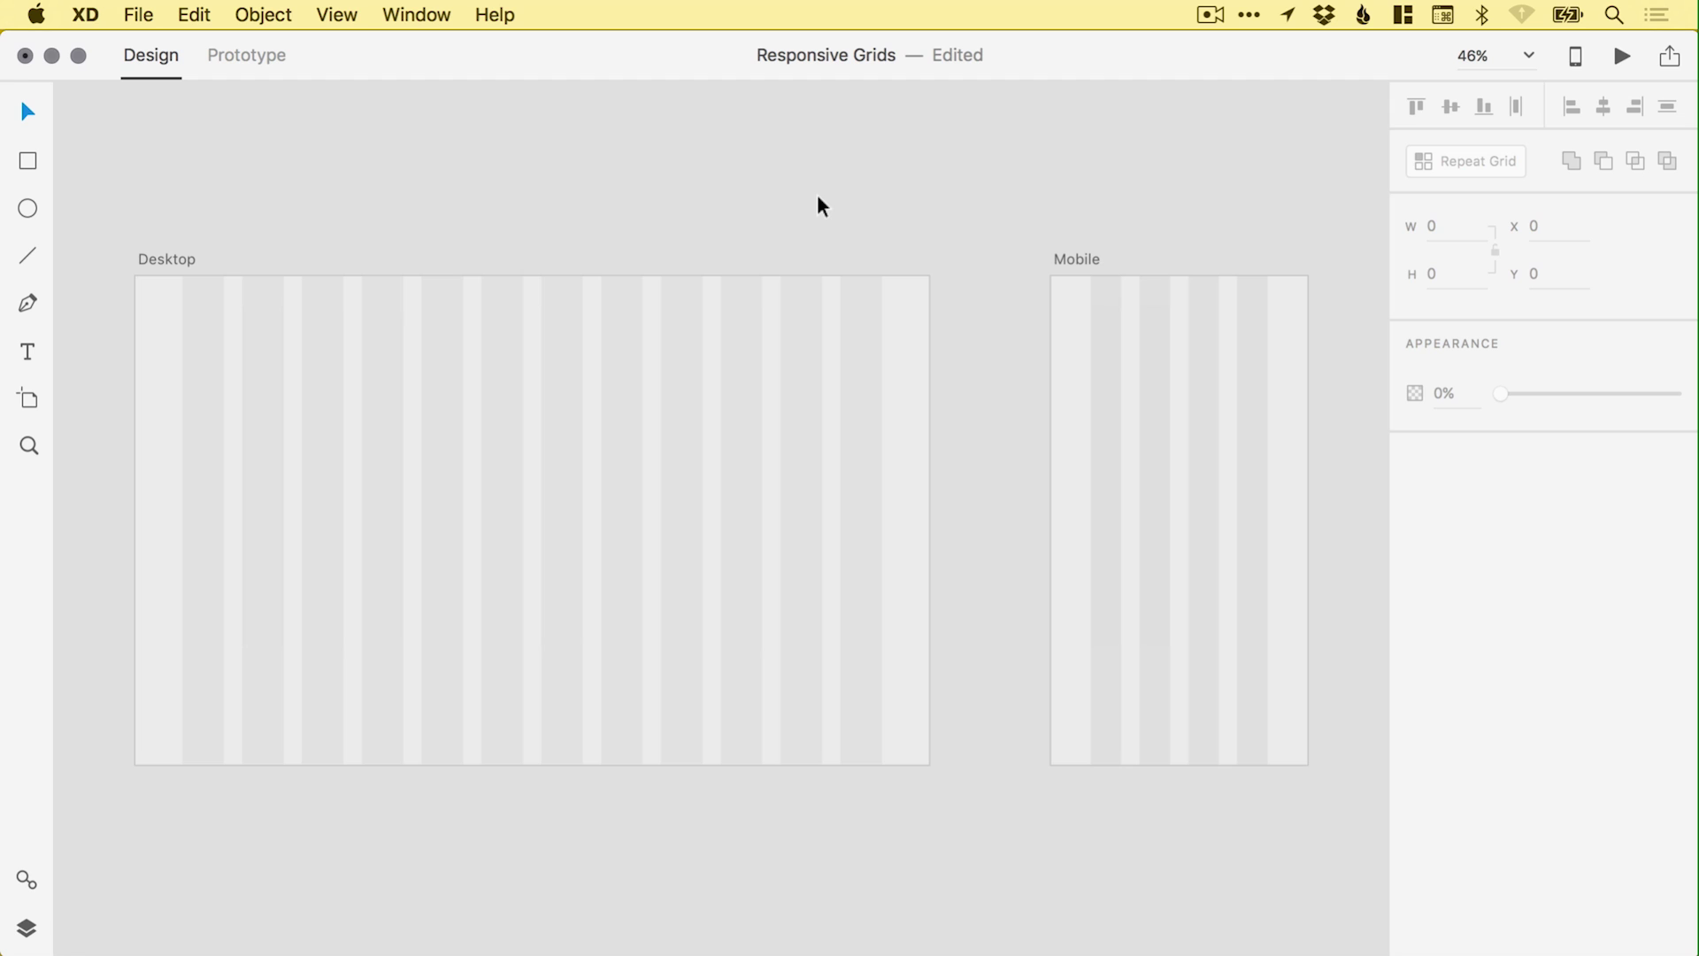
- Drag the Desktop artboard's bottom edge down to make it taller
left_click(167, 257)
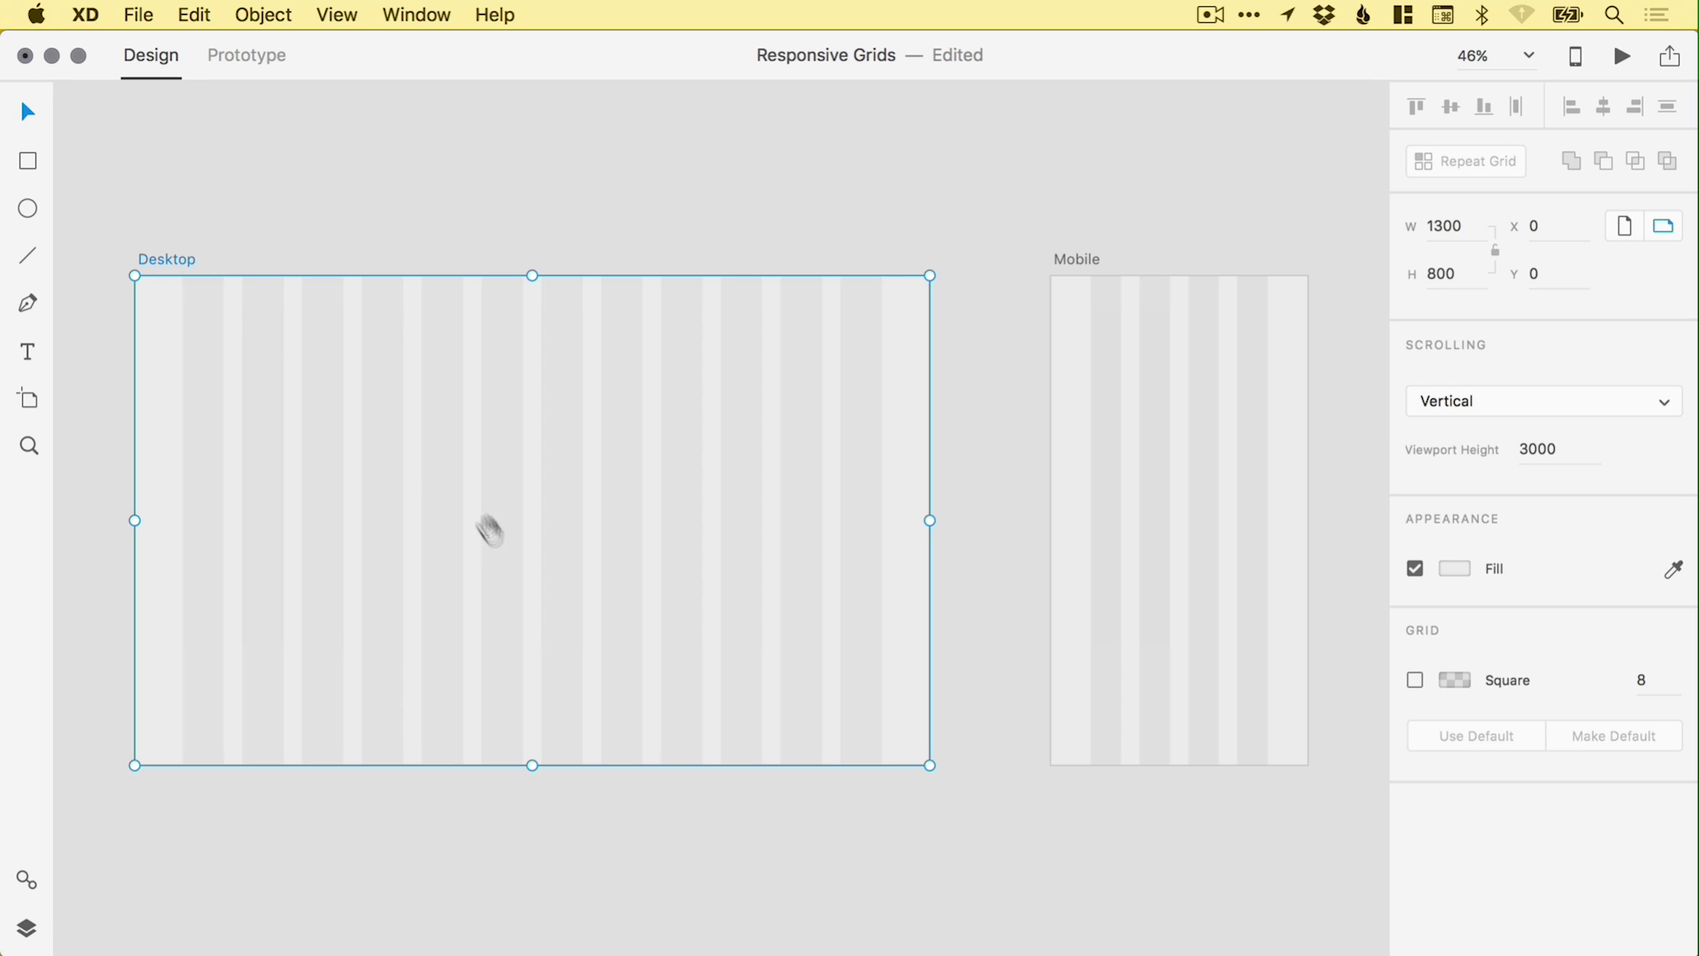
scroll(489, 523, "down", 5)
left_click_drag(549, 387, 554, 819)
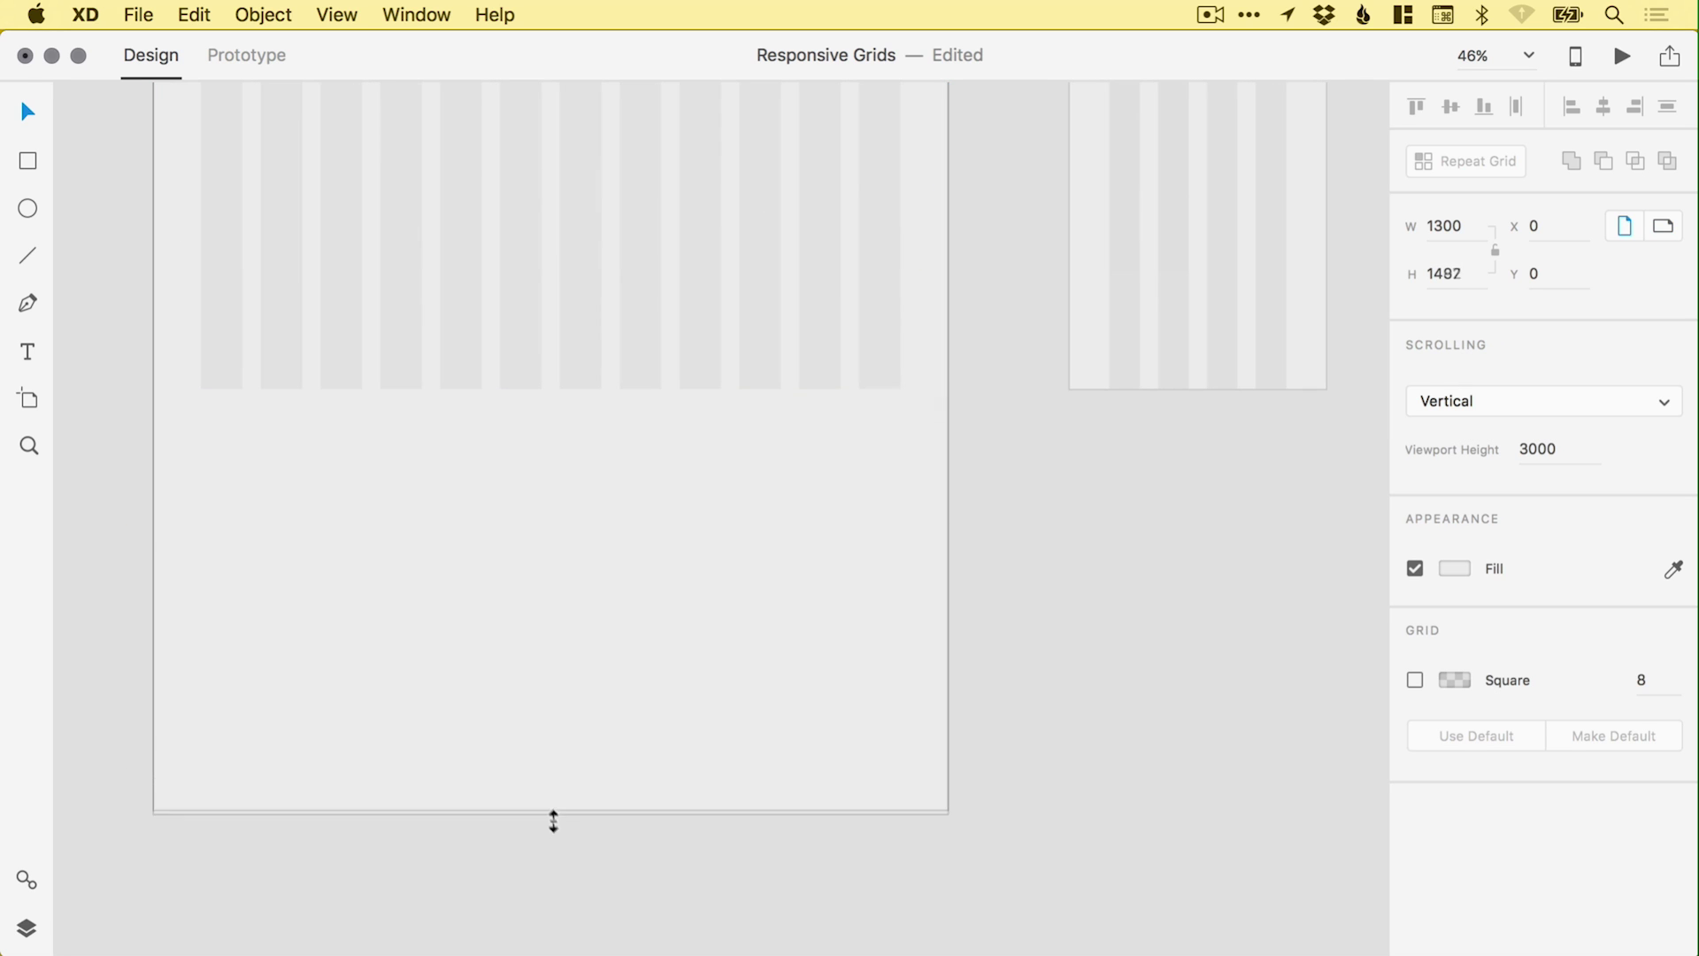
scroll(554, 592, "up", 3)
- Unlock the Desktop grid, repeat it downward into a second row, and close the row gap to 0
left_click(501, 387)
left_click(263, 14)
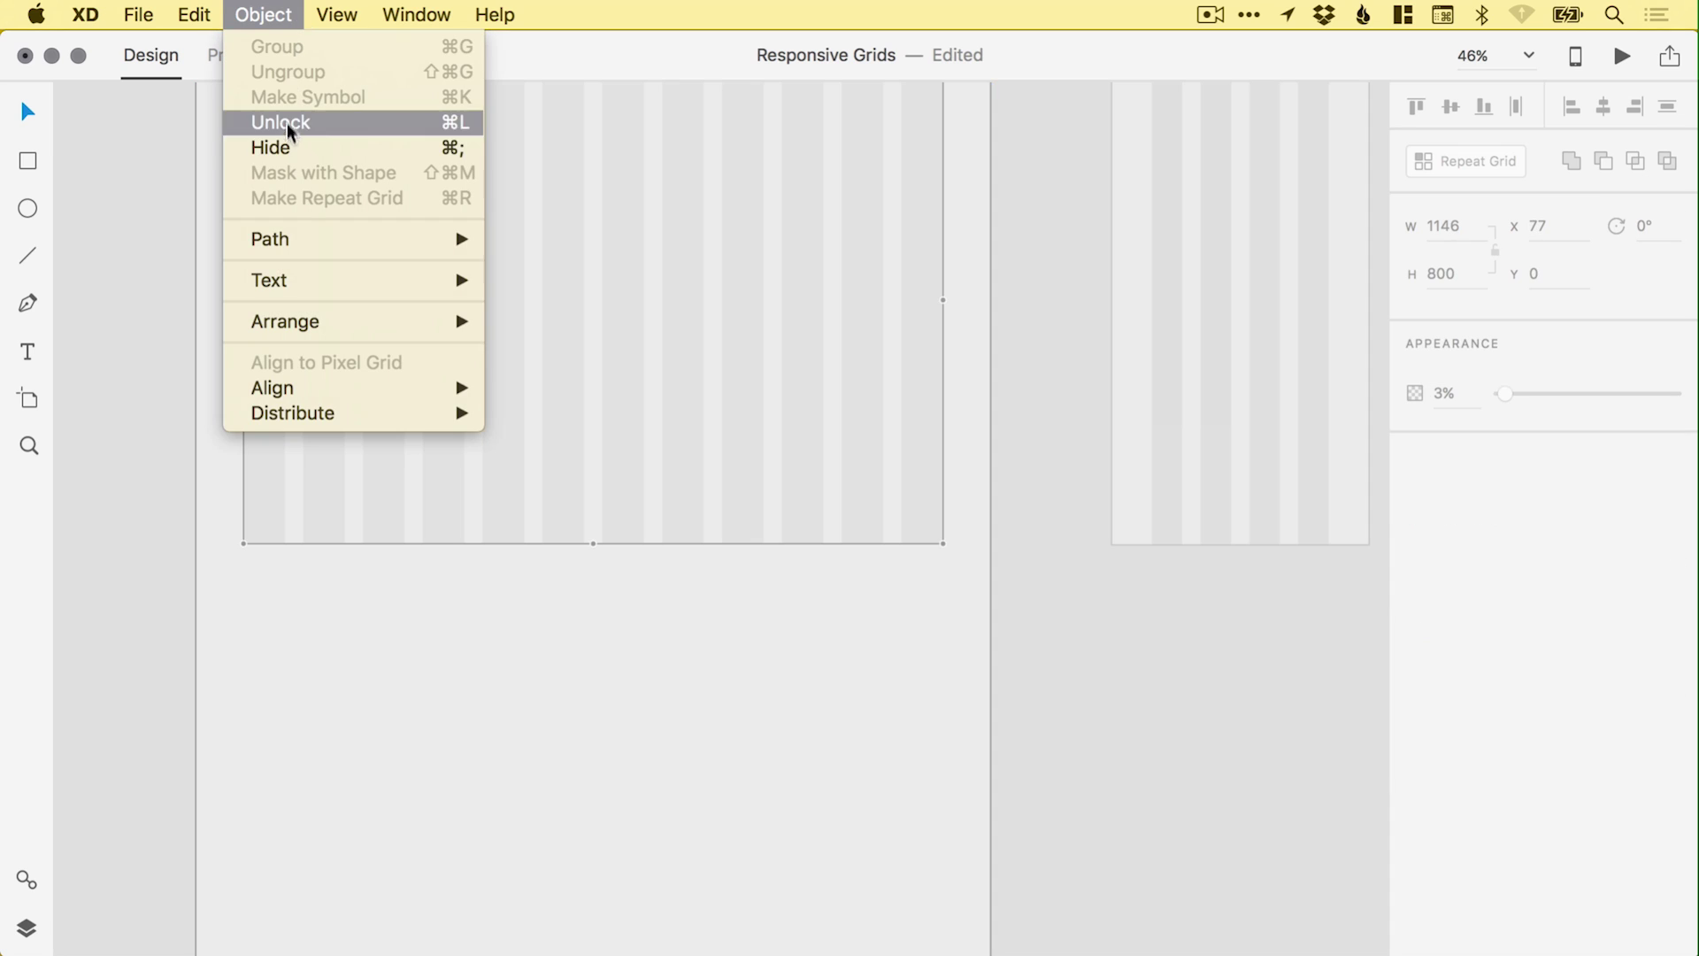
left_click(292, 194)
scroll(754, 361, "down", 2)
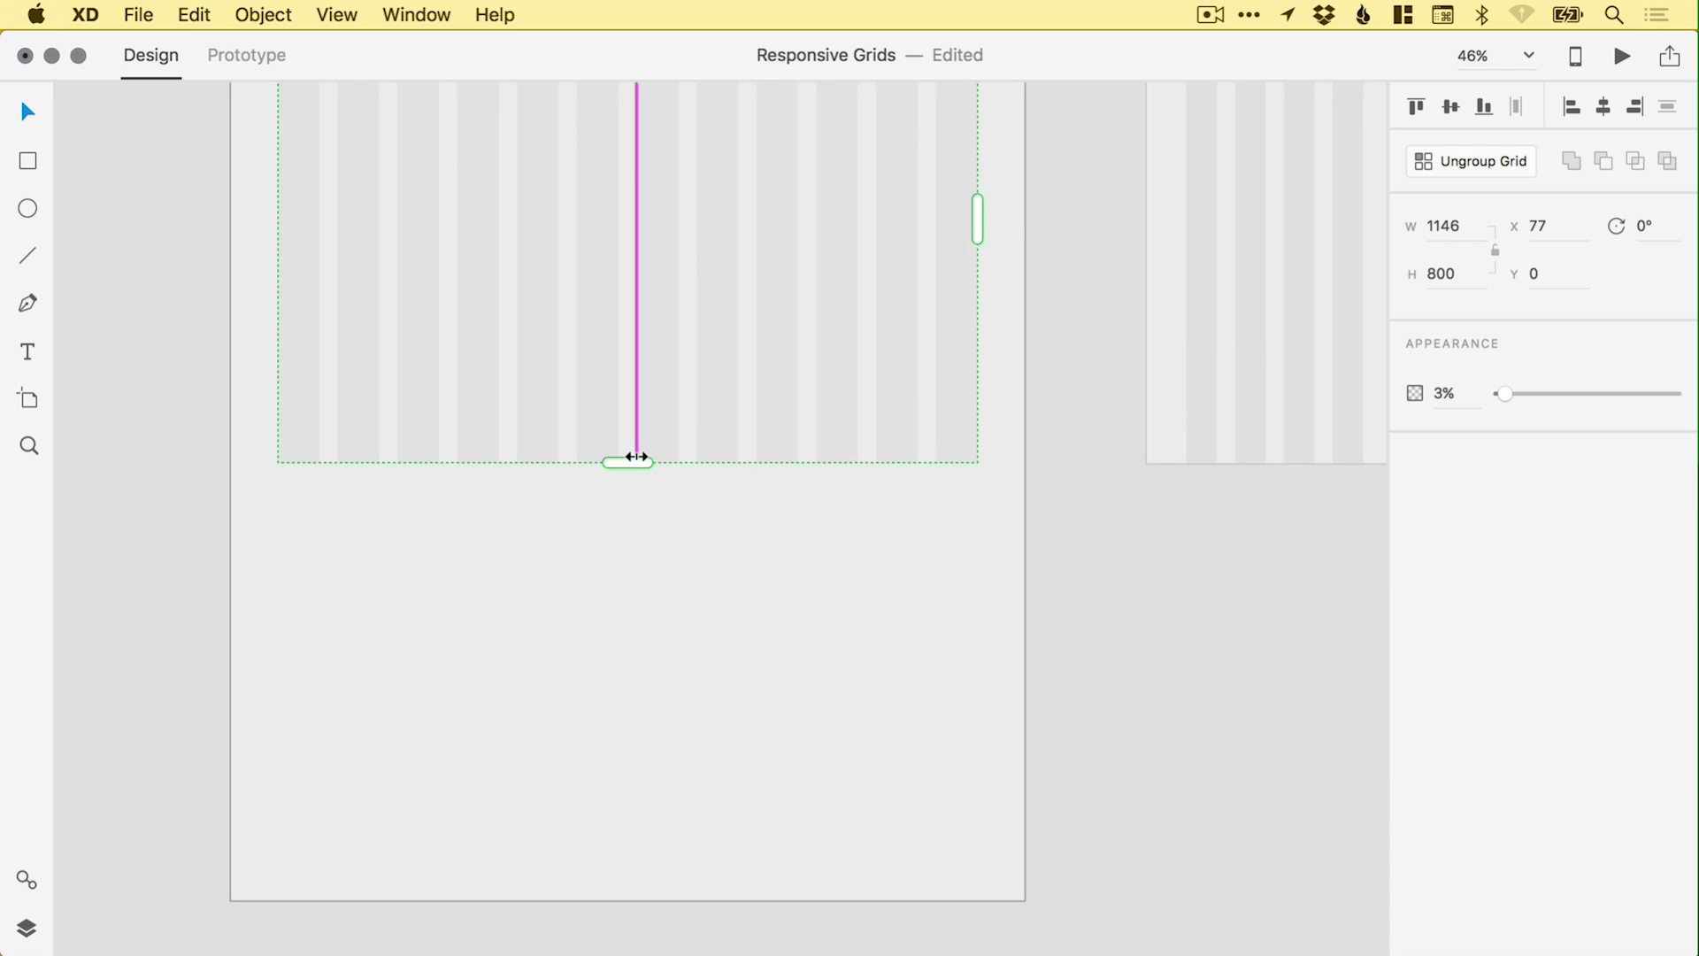
left_click_drag(628, 470, 652, 849)
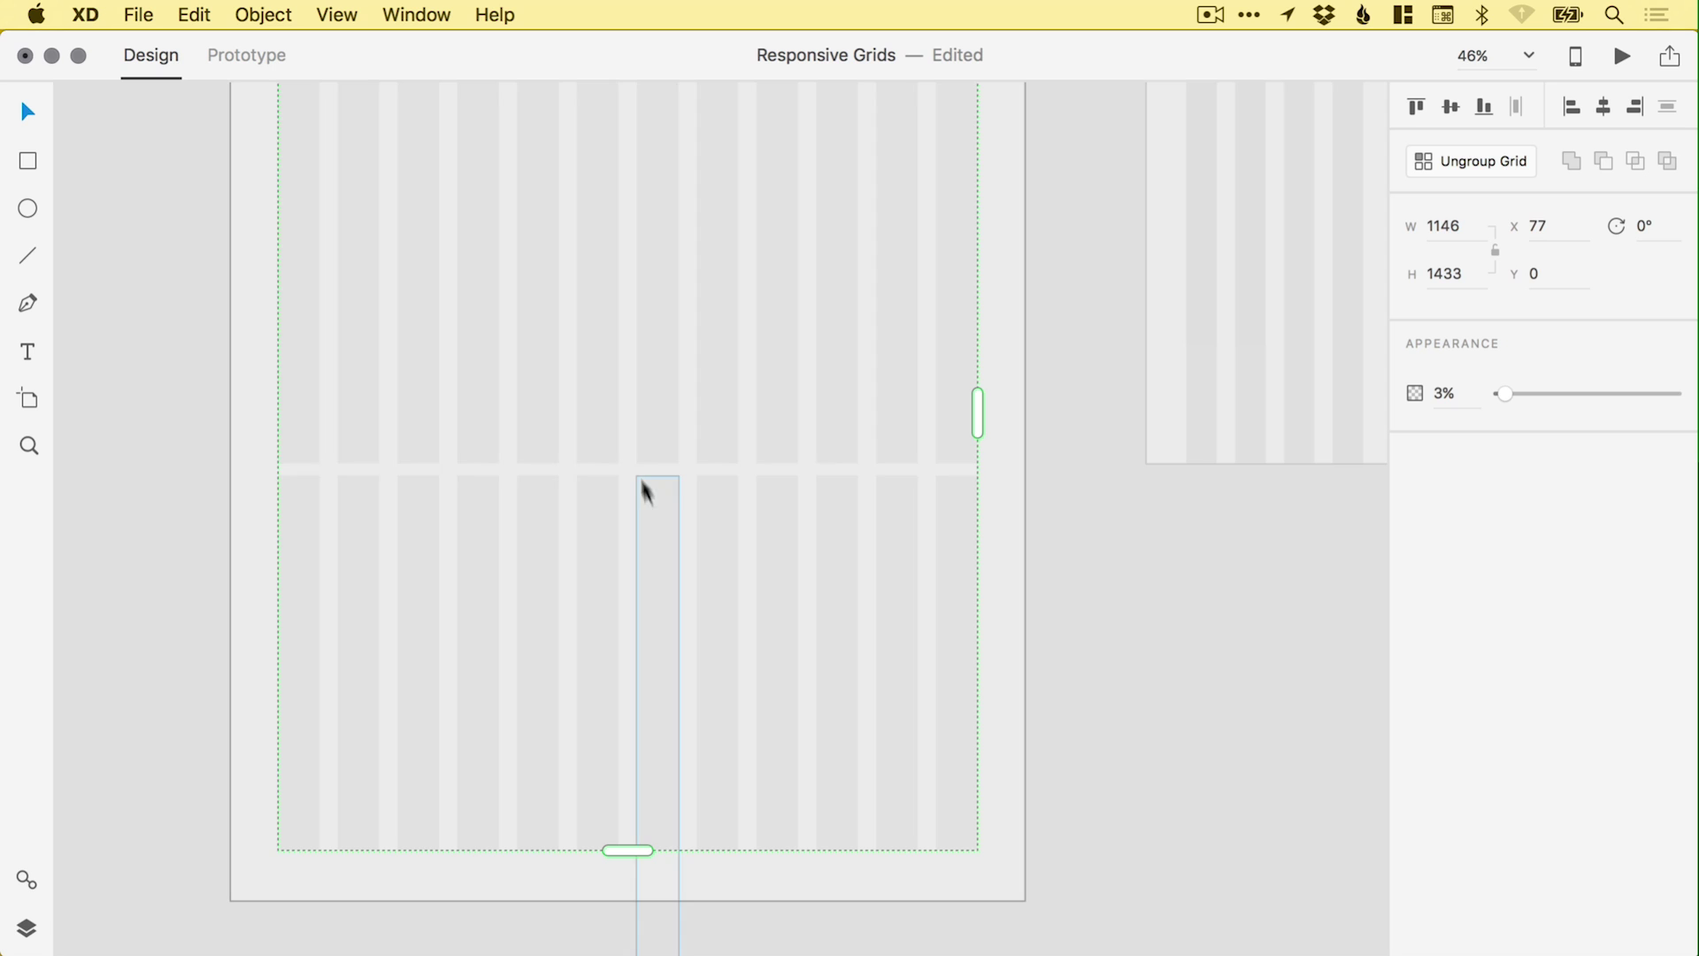
key("z")
left_click_drag(539, 412, 743, 579)
key("v")
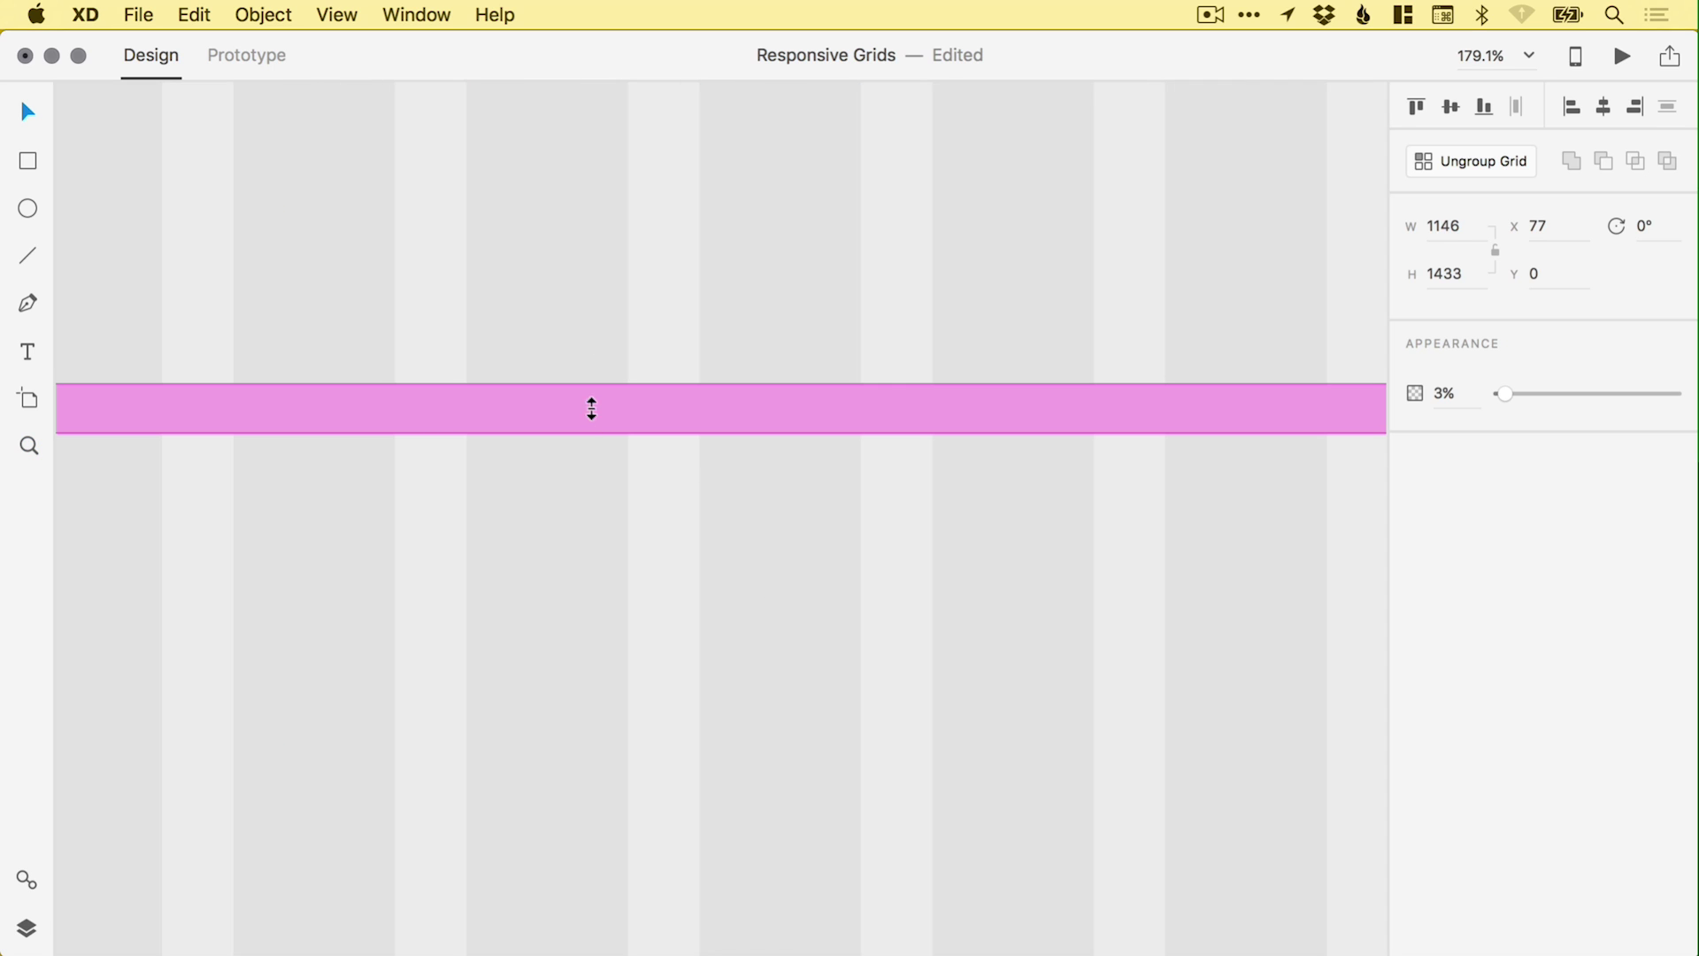
left_click_drag(597, 406, 602, 360)
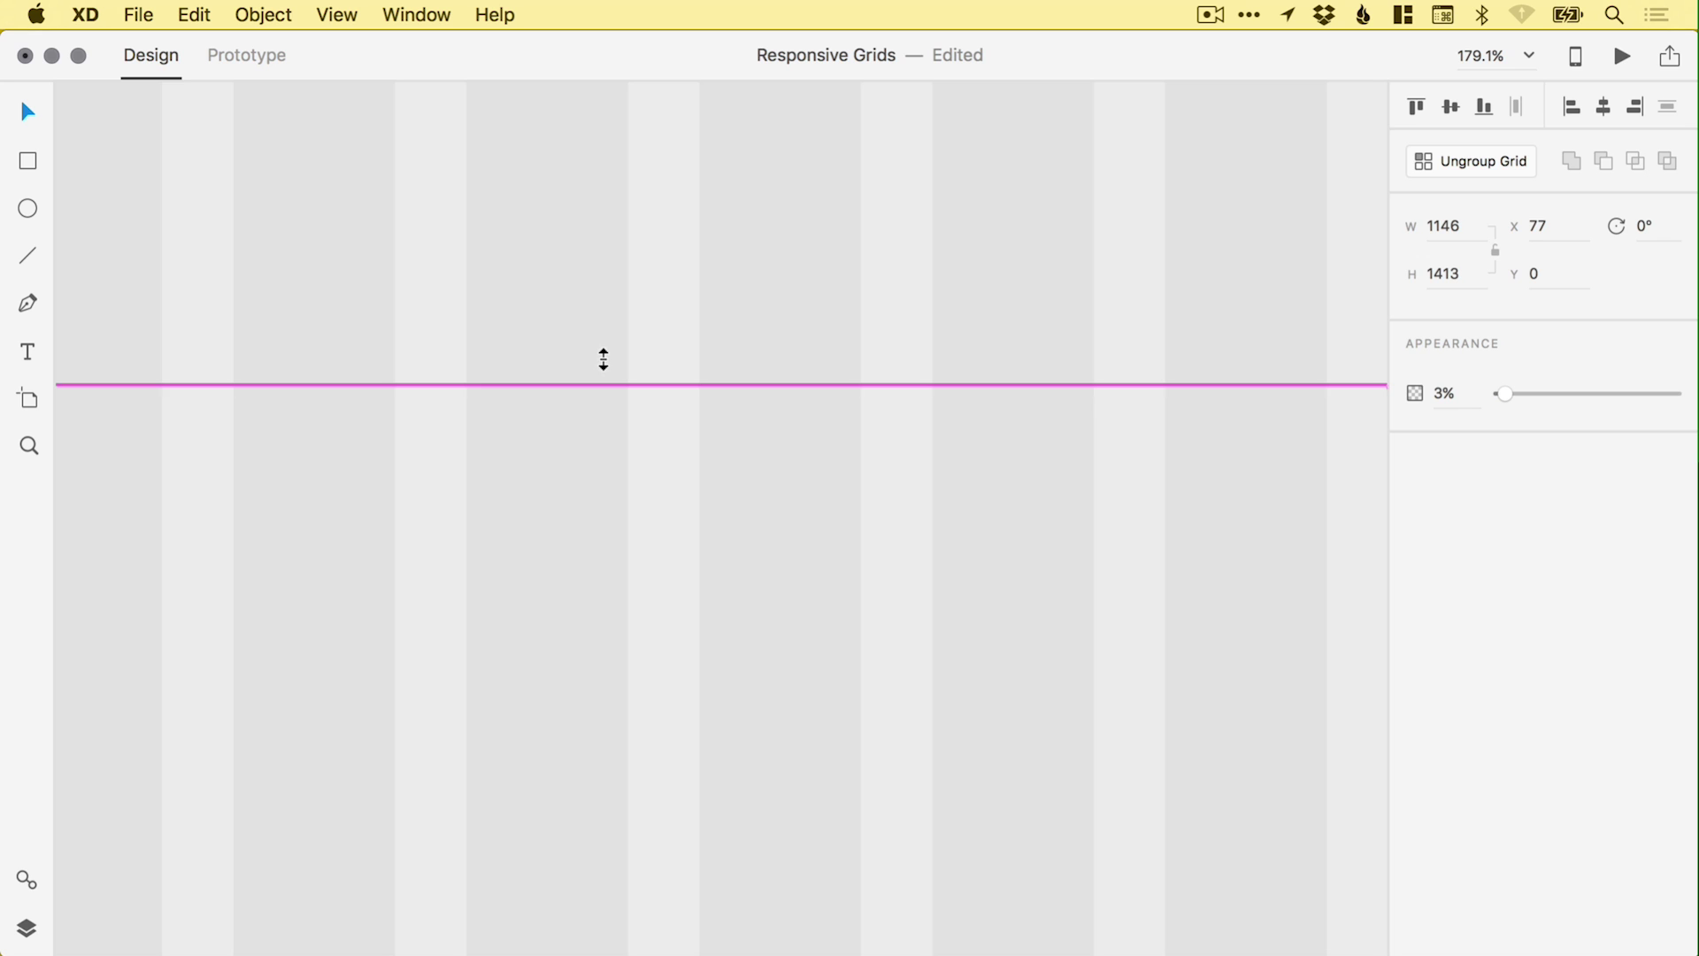
- Lengthen the Desktop artboard to 2521 tall and stretch the grid to its bottom edge
scroll(681, 399, "down", 10)
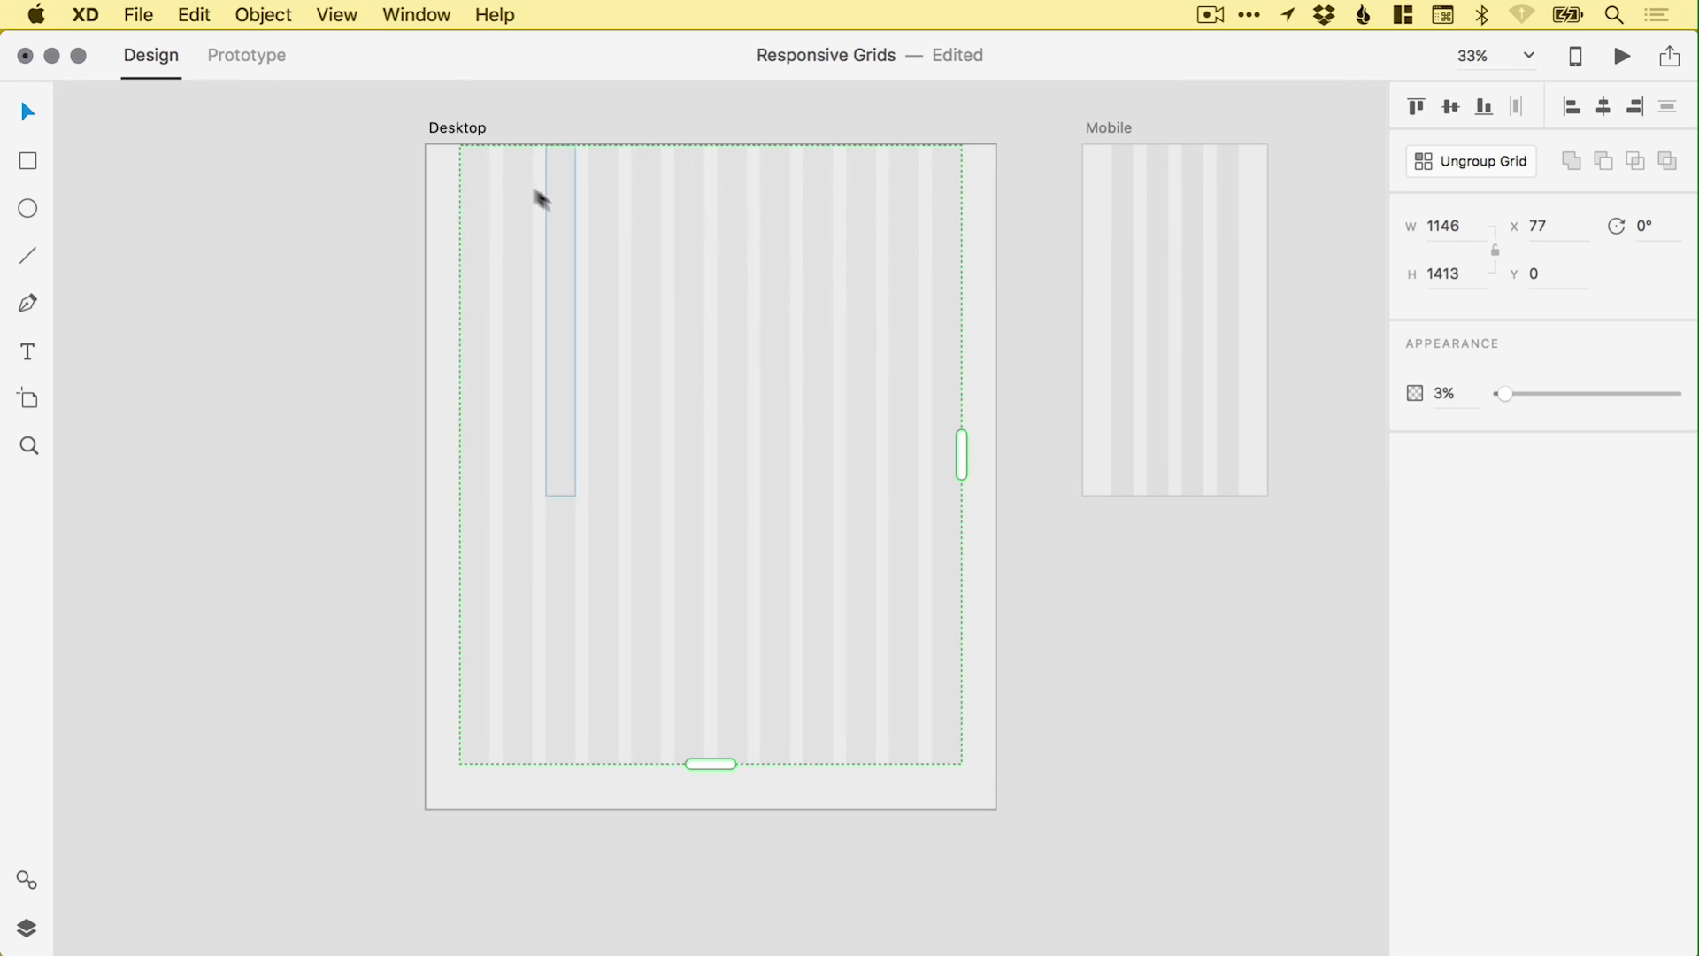
left_click(469, 129)
scroll(672, 291, "down", 5)
left_click_drag(702, 437, 699, 876)
left_click(708, 328)
left_click_drag(708, 390, 704, 876)
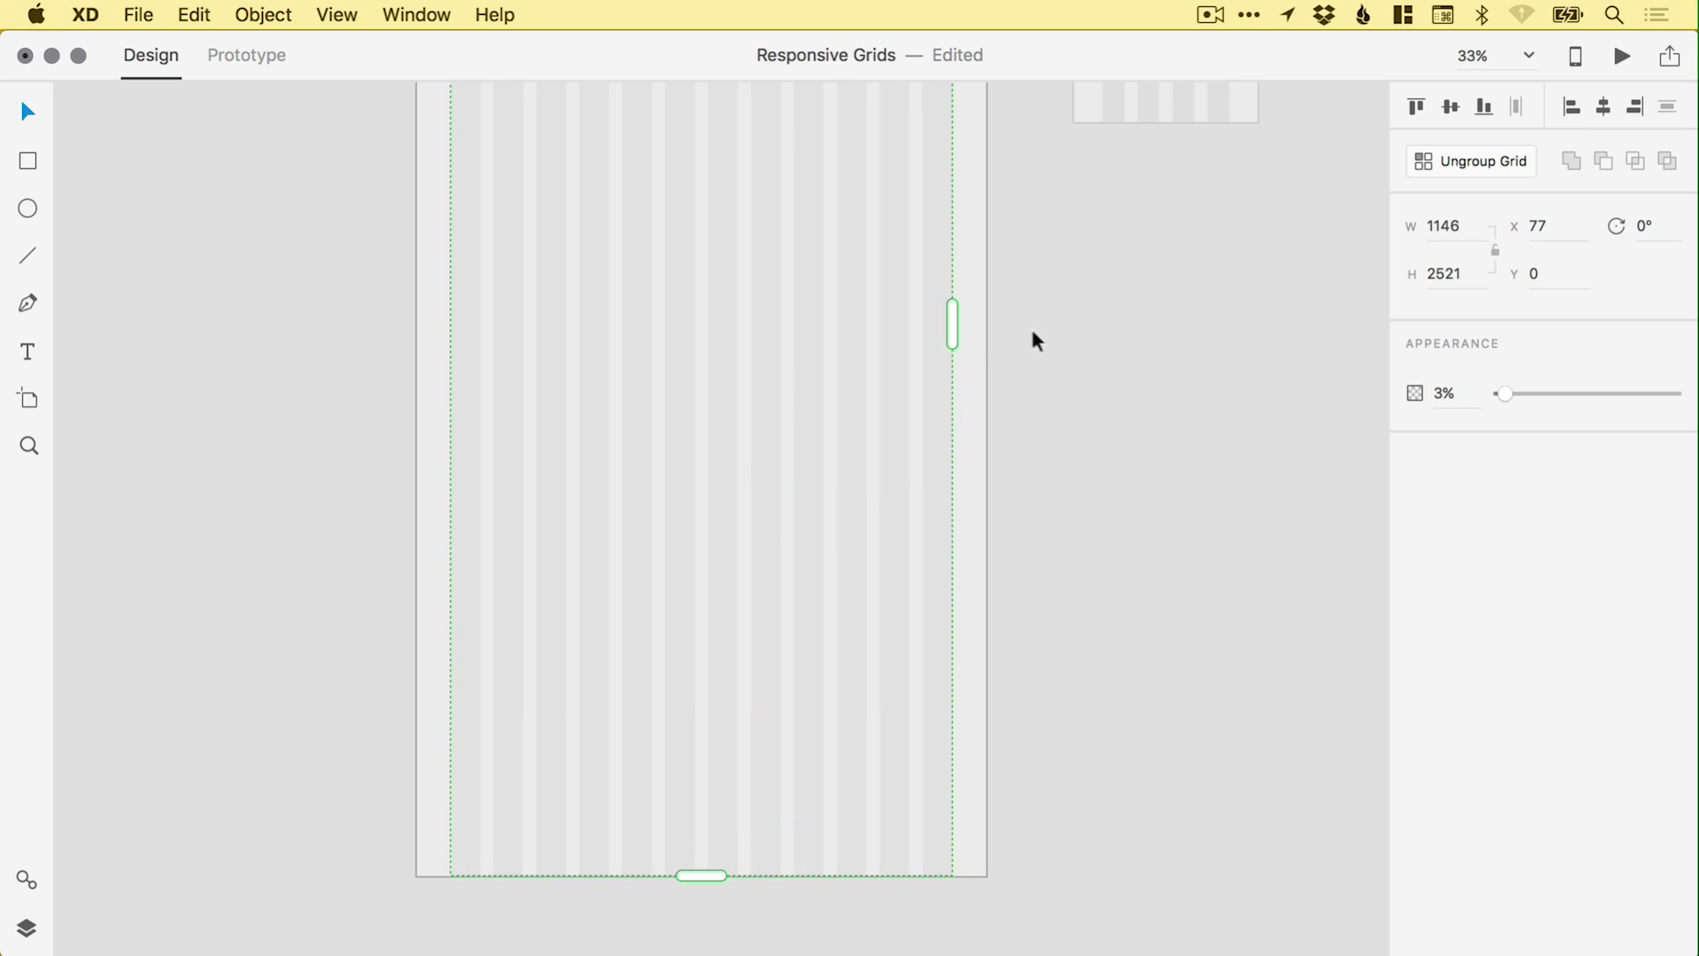